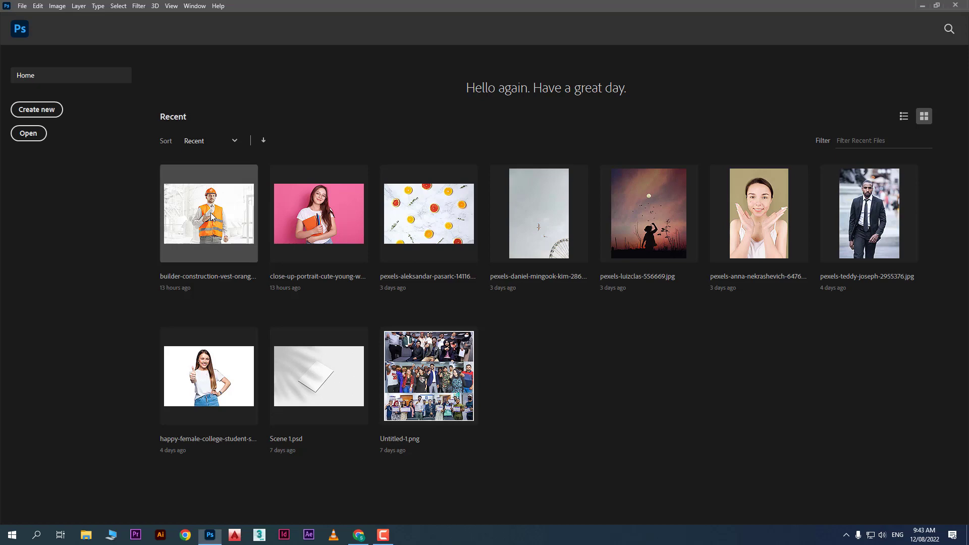
Open the recent builder photo of the man in the orange vest and helmet
left_click(28, 134)
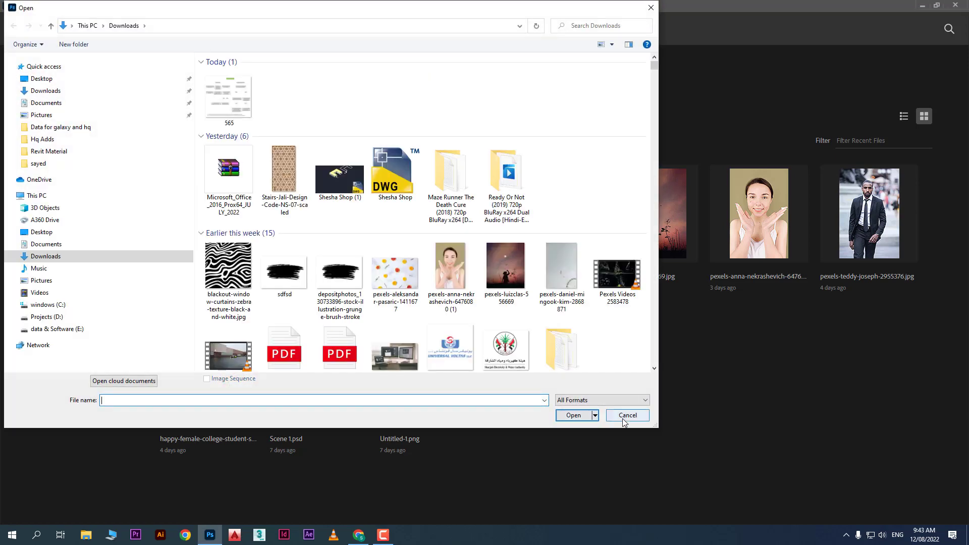
left_click(624, 419)
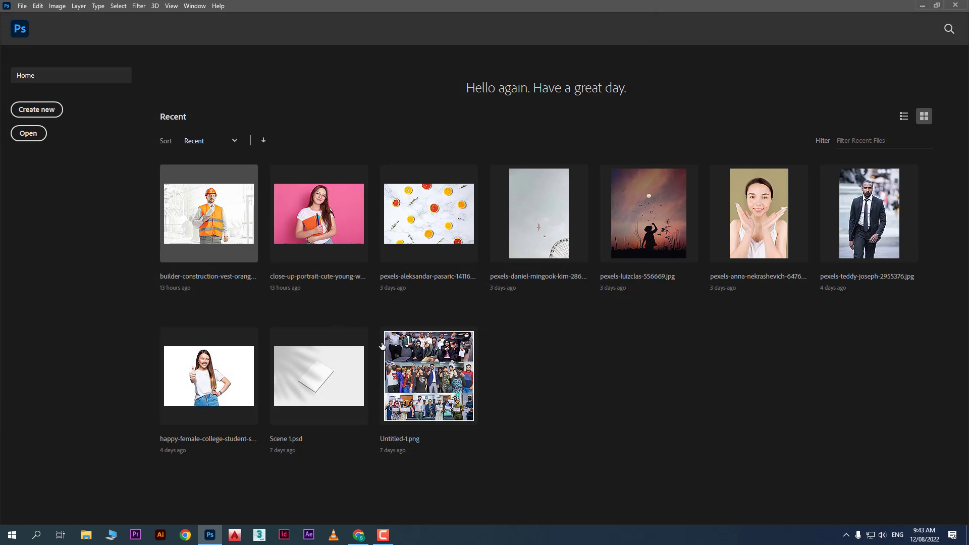
left_click(219, 229)
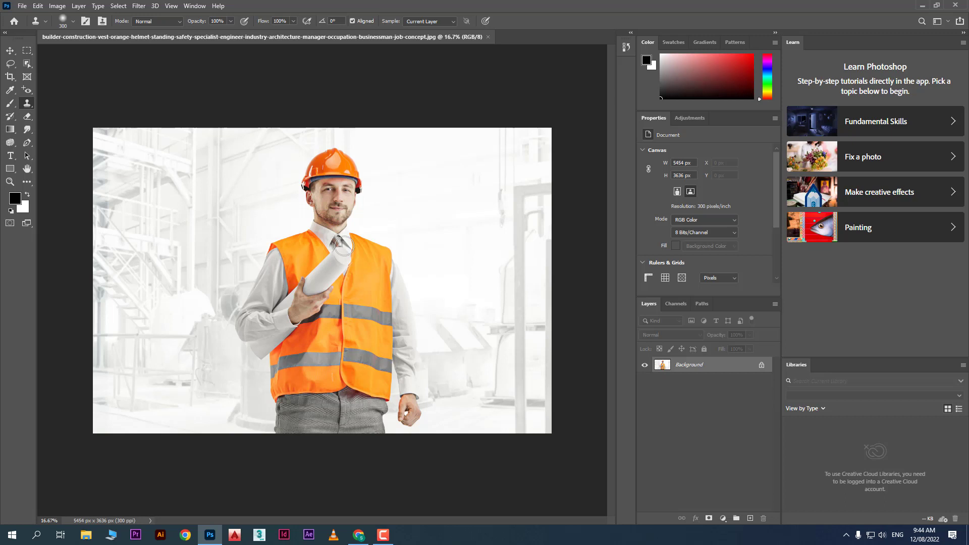
Bring up the Image Size settings and examine the photo's width, height and resolution
left_click(56, 6)
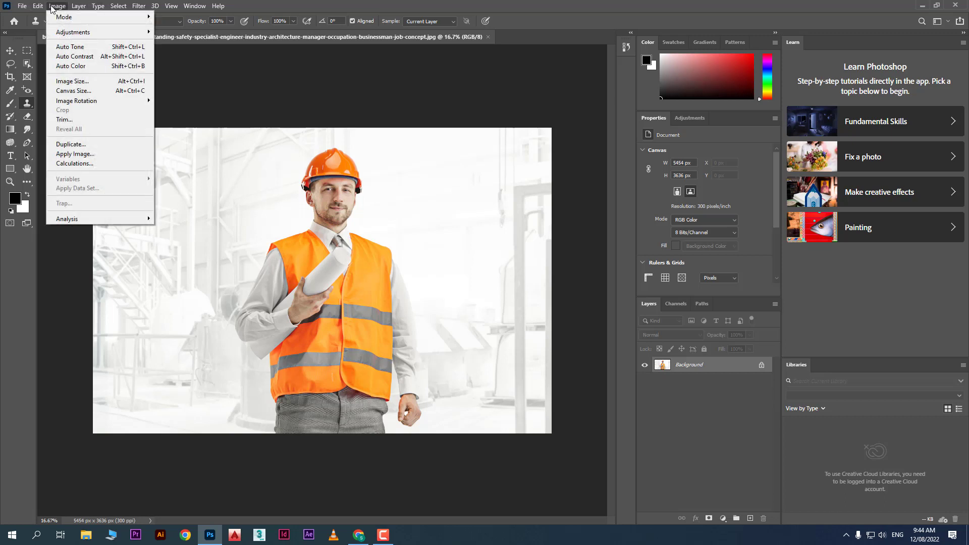
left_click(86, 81)
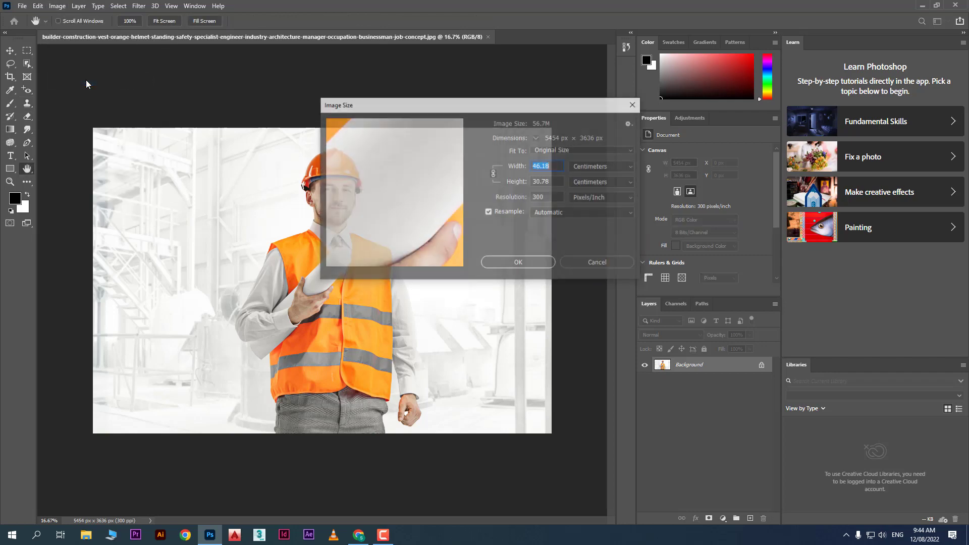
left_click_drag(555, 104, 496, 73)
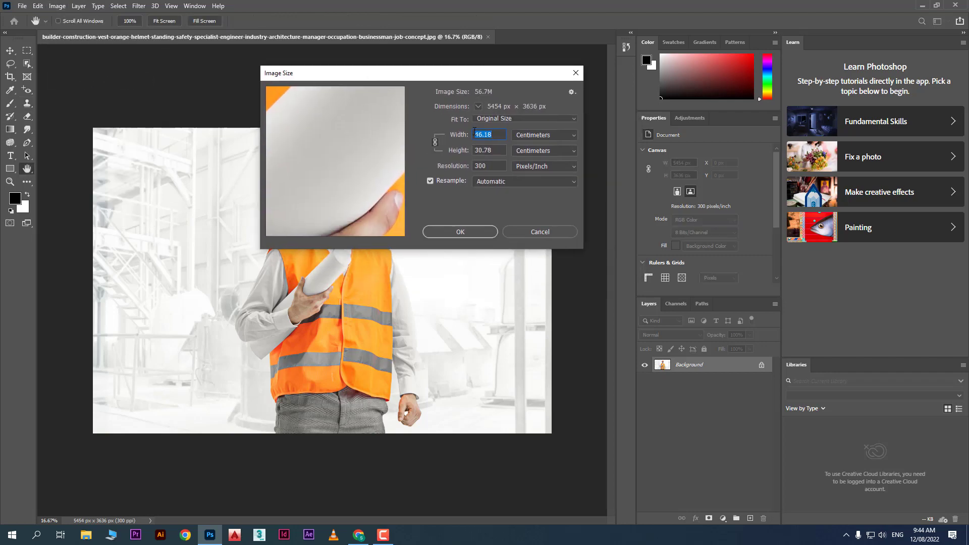
left_click_drag(420, 78, 350, 97)
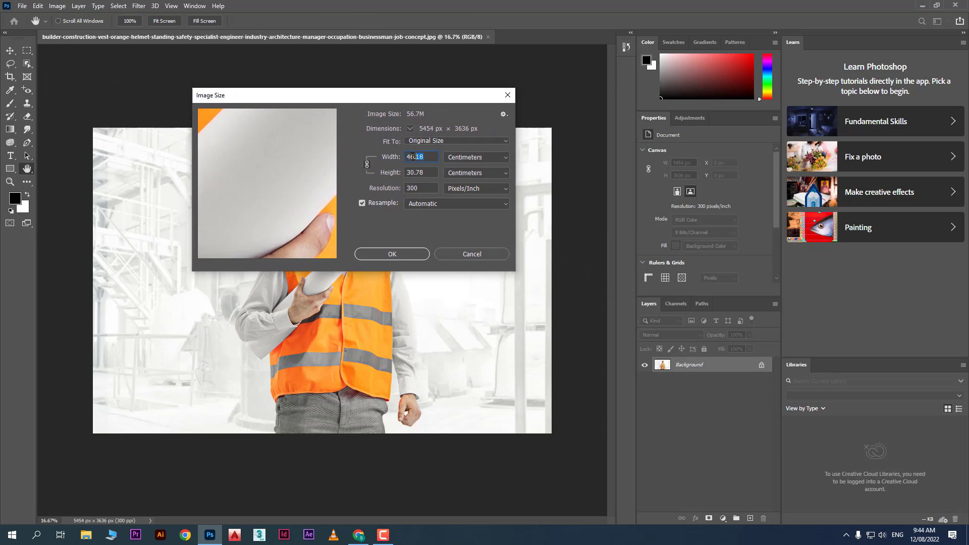
key("Tab")
key("Tab")
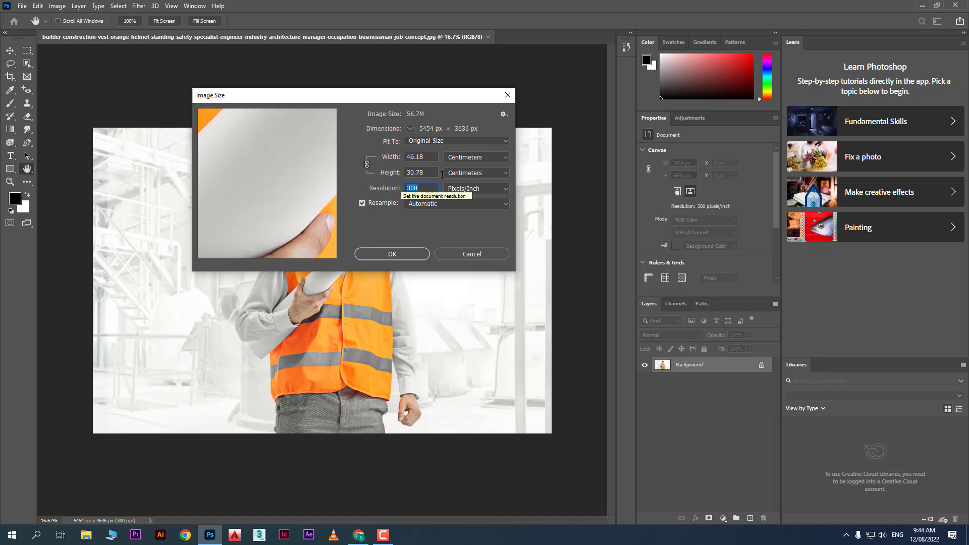
Show the image dimensions in pixels and then in inches, review width and height, and close the Image Size settings
left_click(503, 160)
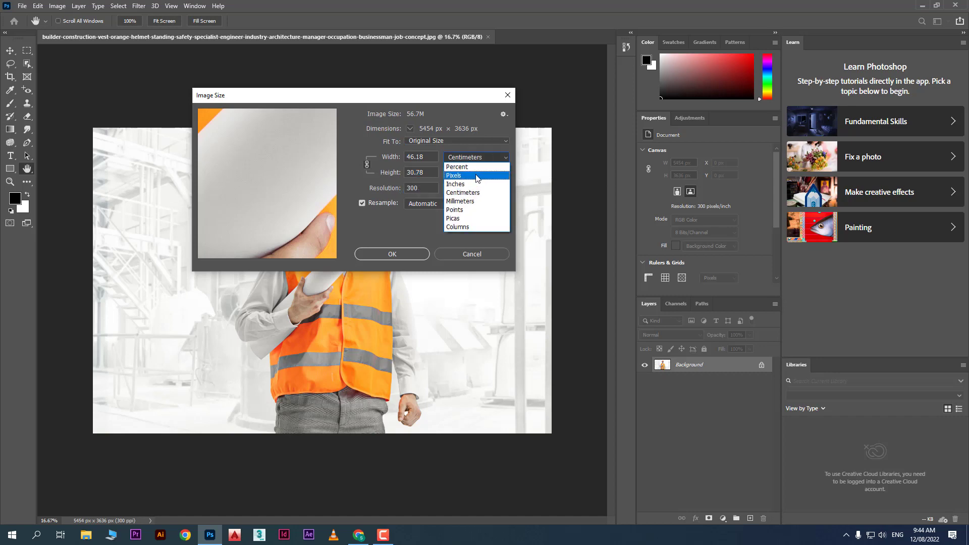
left_click(478, 175)
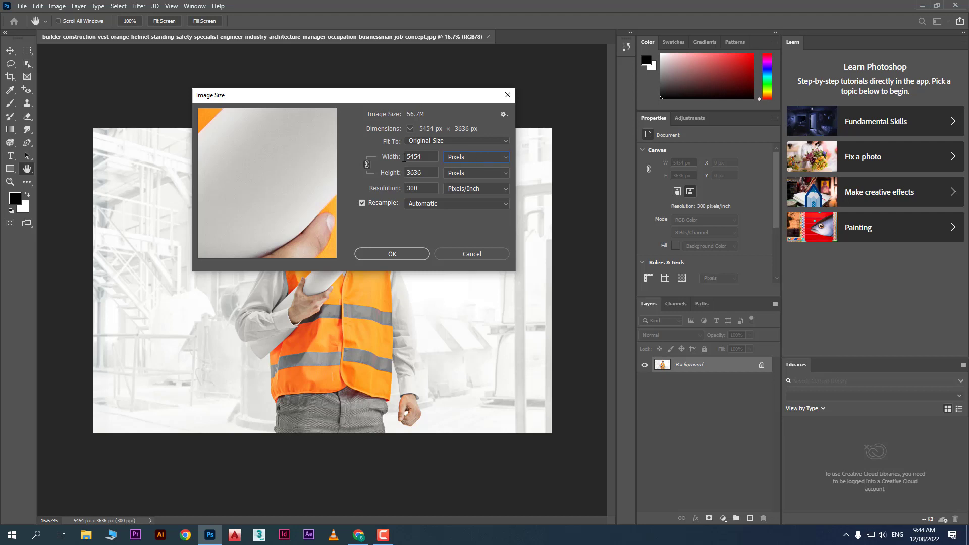
left_click(482, 157)
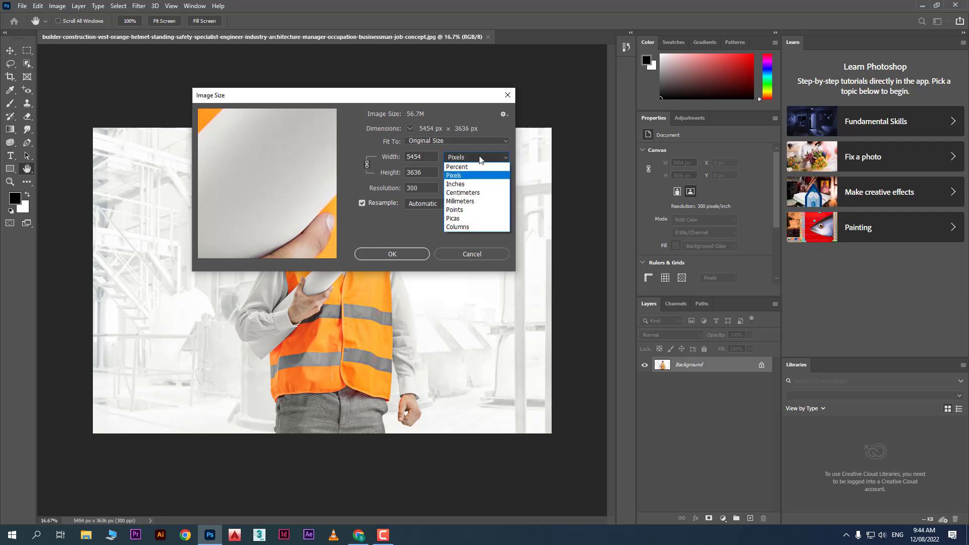
left_click(479, 177)
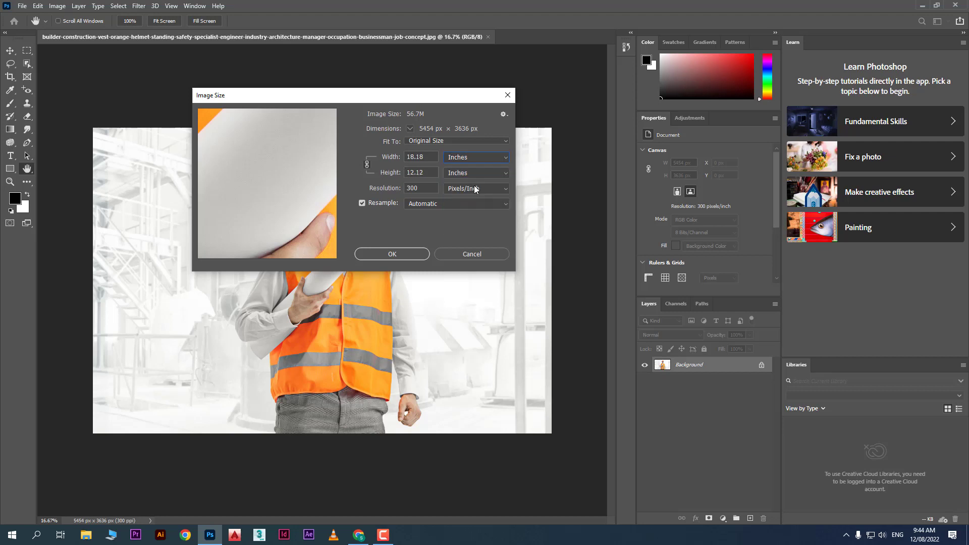
left_click_drag(425, 158, 393, 170)
left_click(426, 172)
left_click_drag(435, 155, 399, 172)
left_click(392, 253)
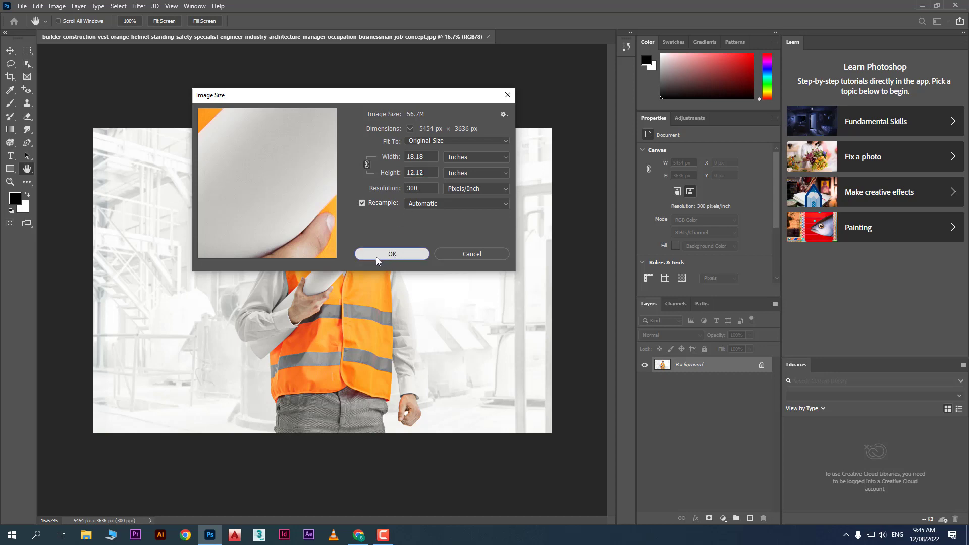
left_click(451, 253)
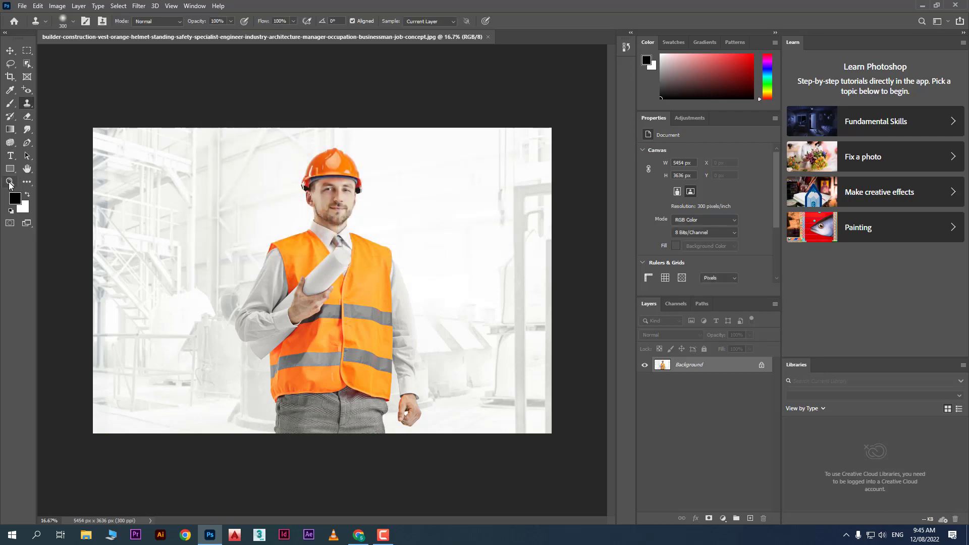
View the photo at 100% and examine the detail of the man's face
left_click(9, 183)
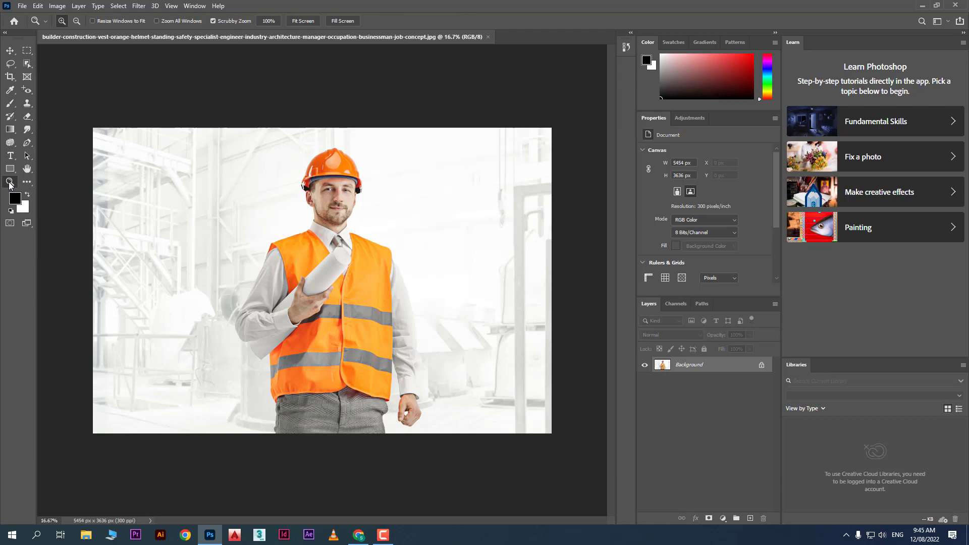
left_click(269, 21)
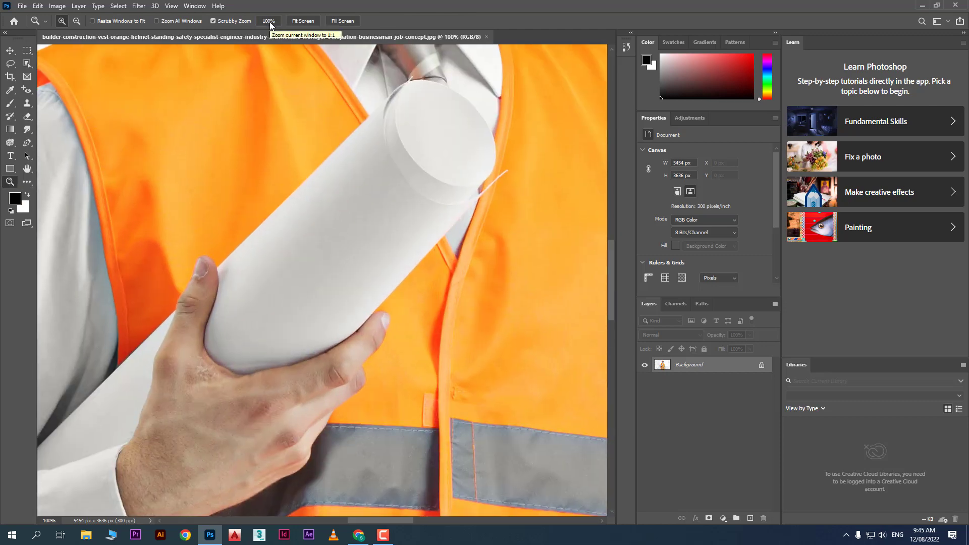
scroll(442, 216, "up", 5)
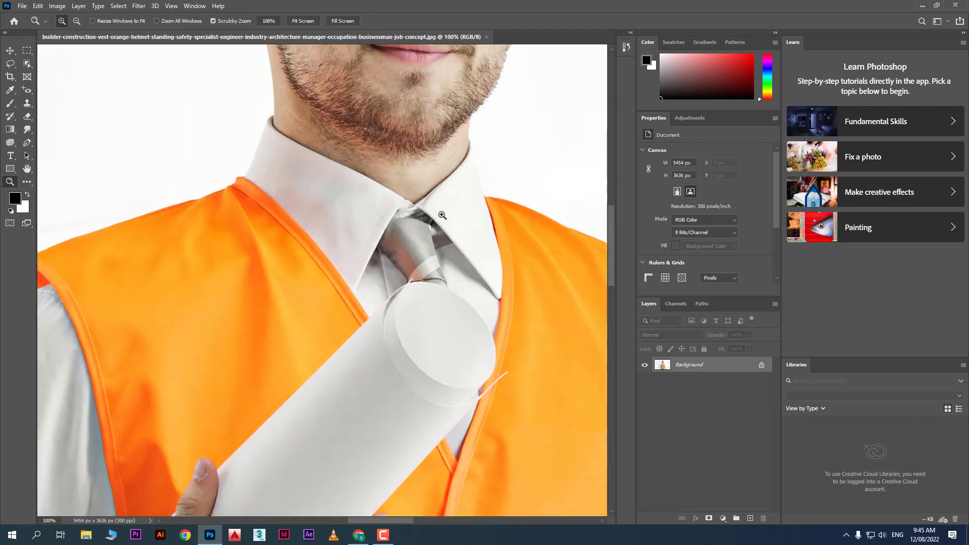
scroll(442, 215, "up", 5)
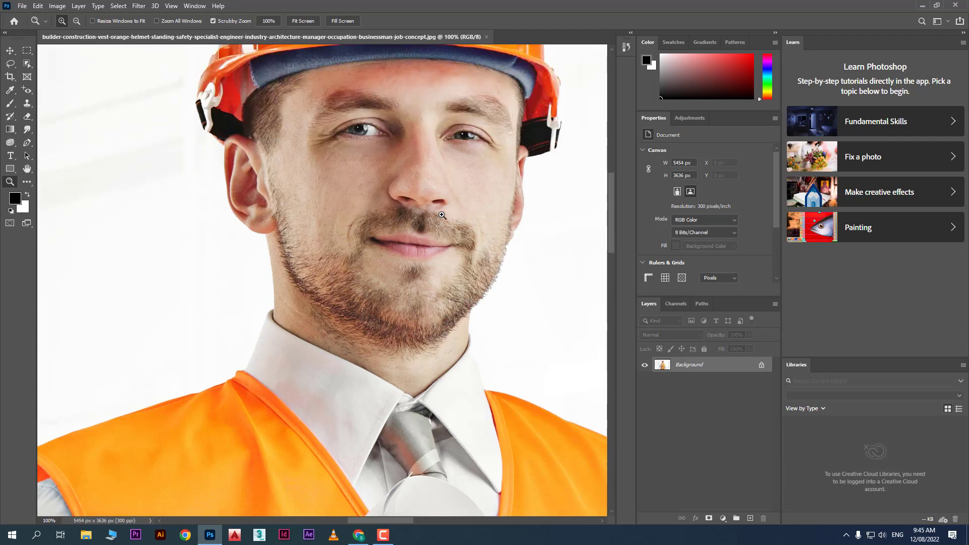
scroll(303, 175, "up", 1)
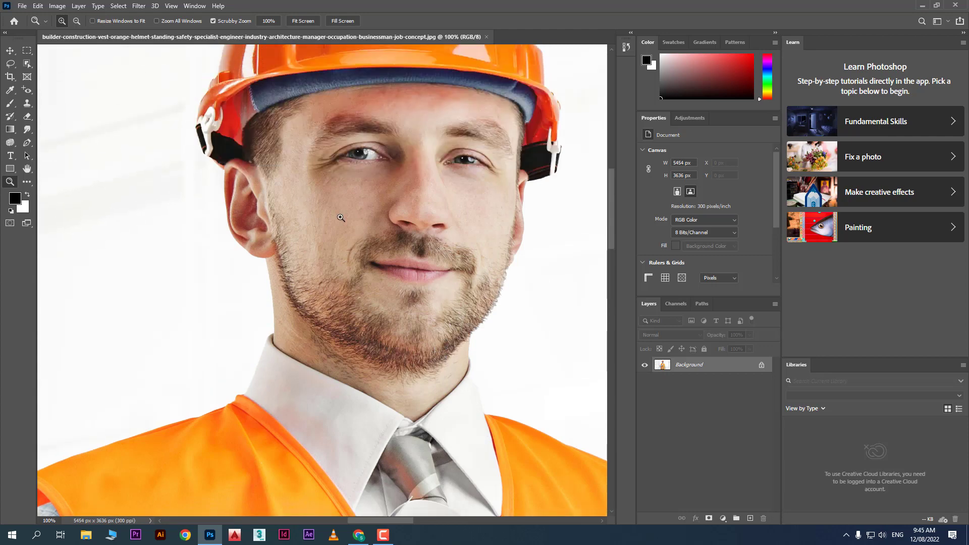
Check the photo's size and resolution again without changing them, and fit the whole image on screen
left_click(57, 6)
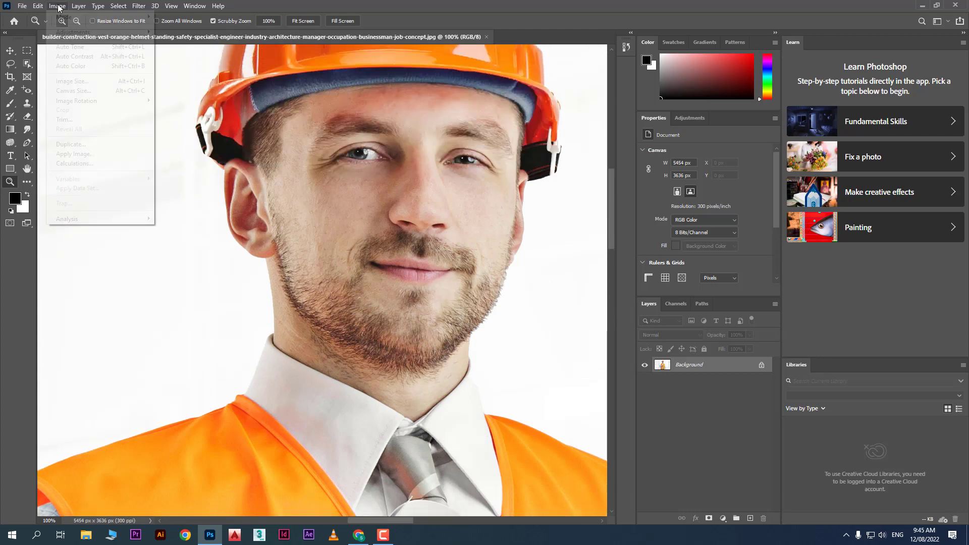
left_click(100, 83)
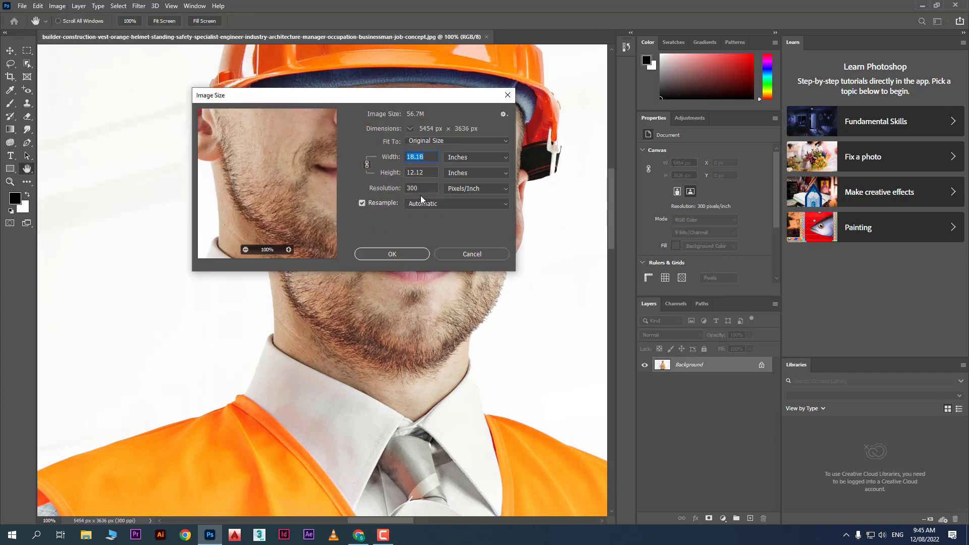
left_click(471, 254)
key("z")
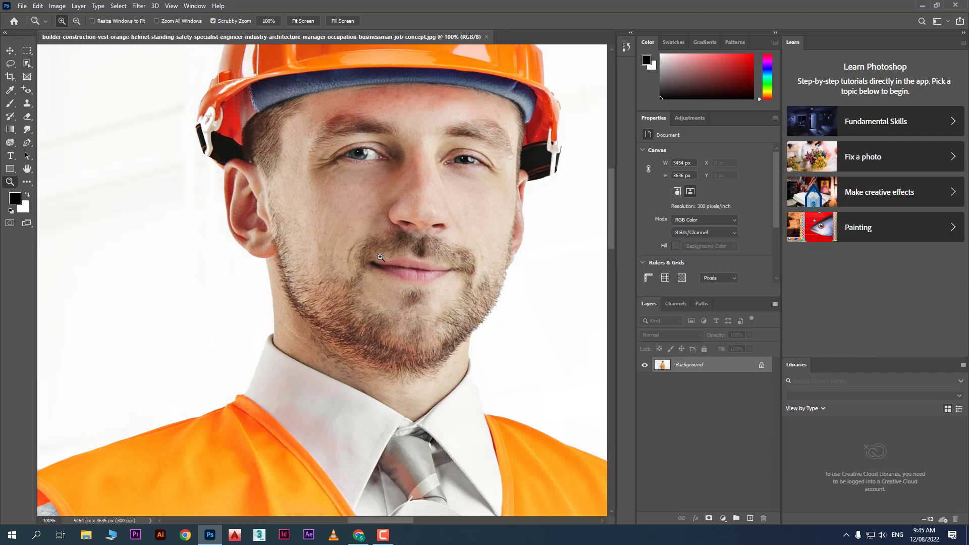
left_click(309, 21)
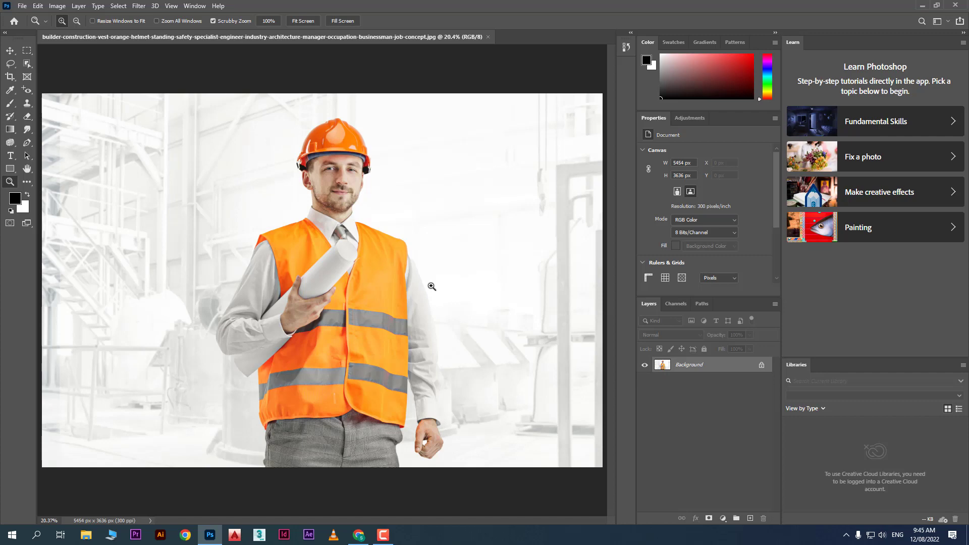
Try an image width of 5 inches and then 18 inches in the Image Size settings, keeping the proportions linked
left_click(57, 6)
left_click(114, 81)
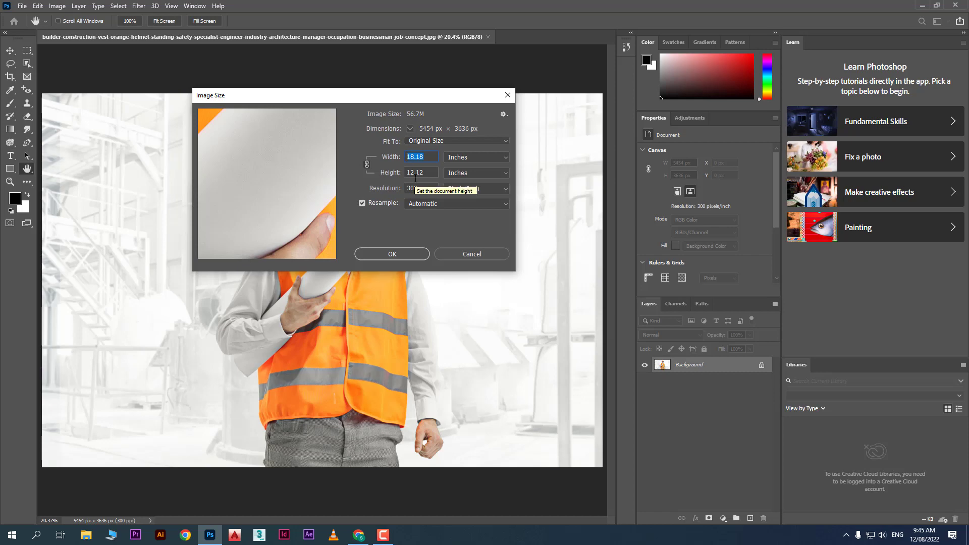
type("5")
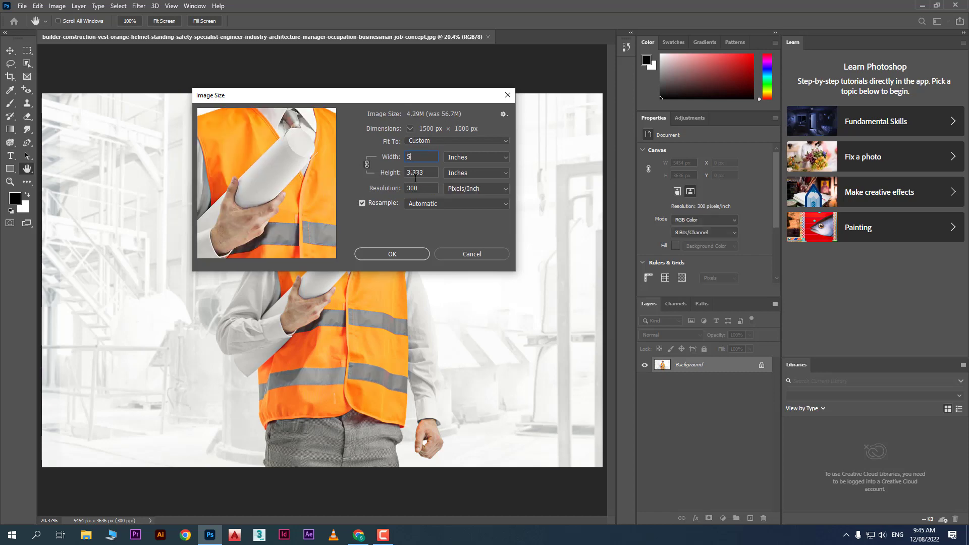
key("Tab")
left_click(394, 154)
type("18")
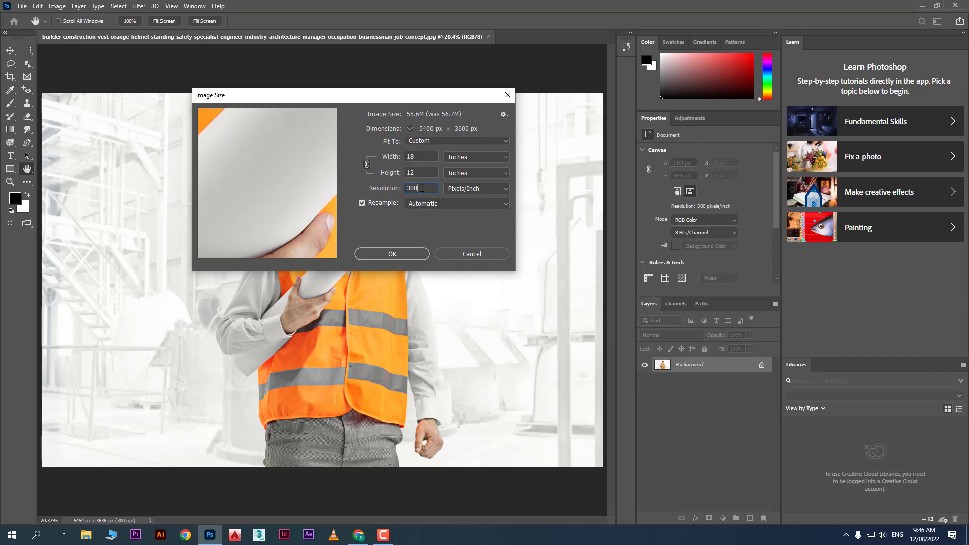
Try an image resolution of 70 pixels/inch and discard the resizing
left_click_drag(422, 188, 379, 187)
type("70")
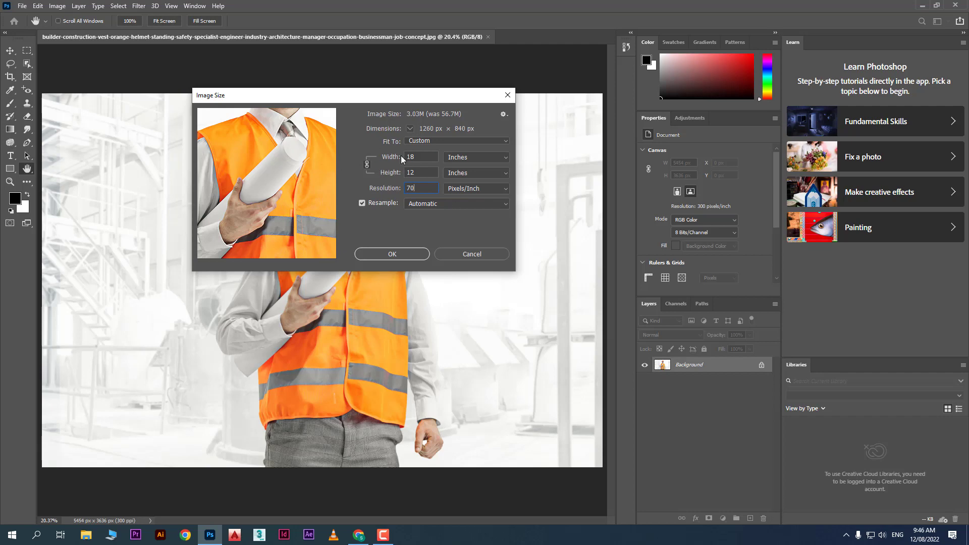
left_click(477, 255)
key("z")
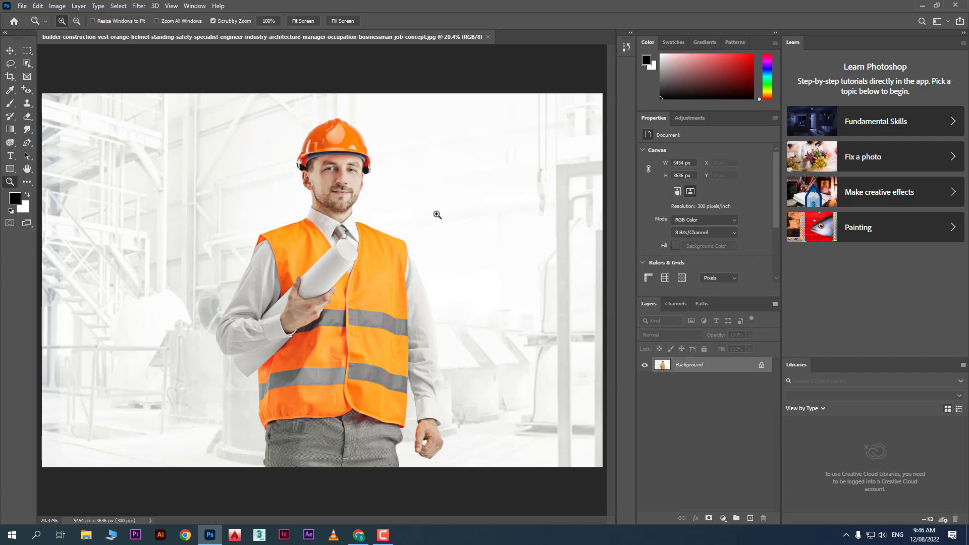
Start the Crop tool on the whole photo with the W x H x Resolution preset
left_click(11, 77)
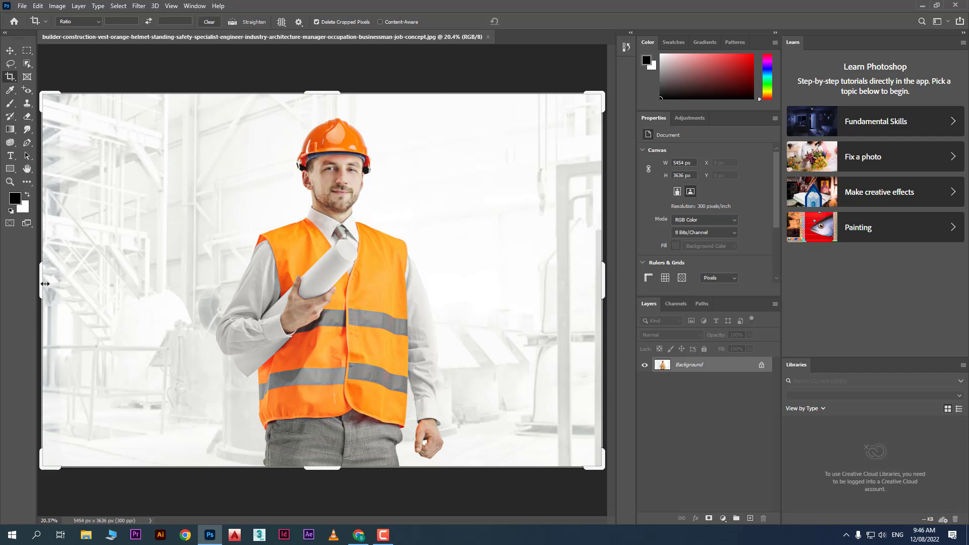
left_click(76, 22)
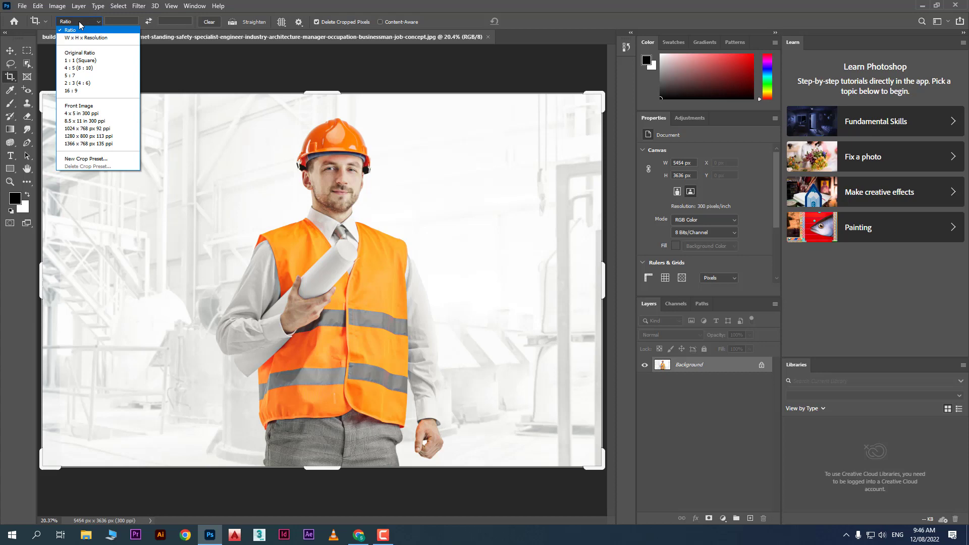
left_click(107, 38)
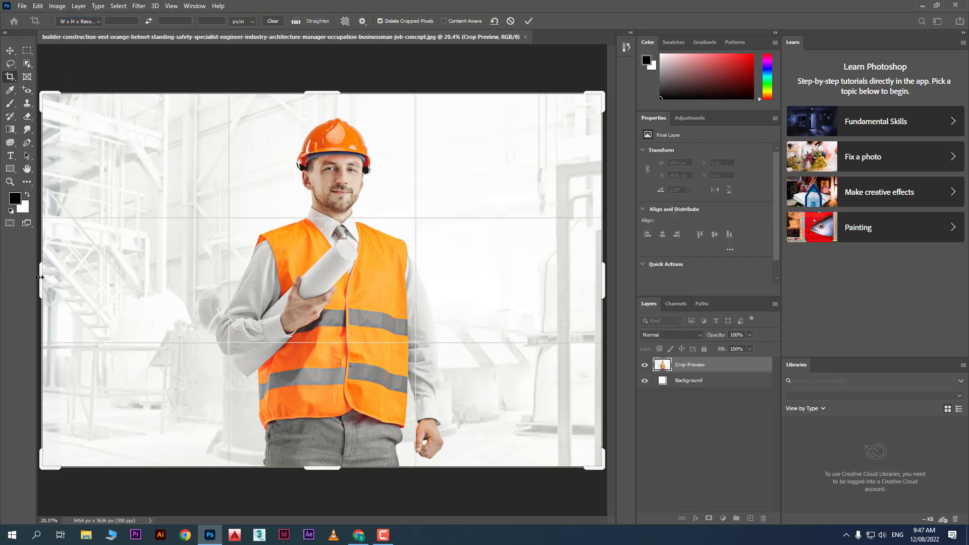
Narrow the crop frame from both sides to about 2499 px wide, closely around the man, keeping the full height
left_click_drag(42, 276, 105, 273)
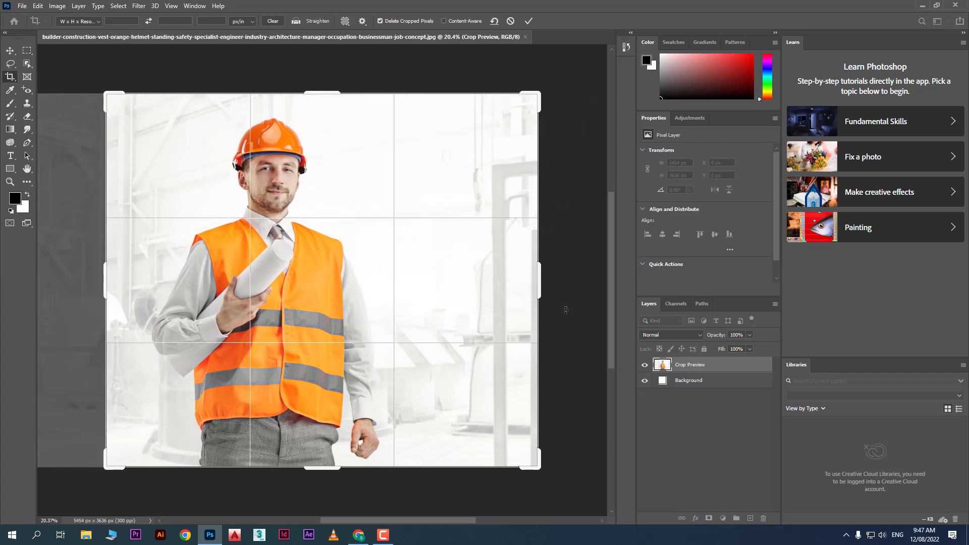
left_click_drag(539, 286, 474, 277)
left_click_drag(170, 286, 185, 288)
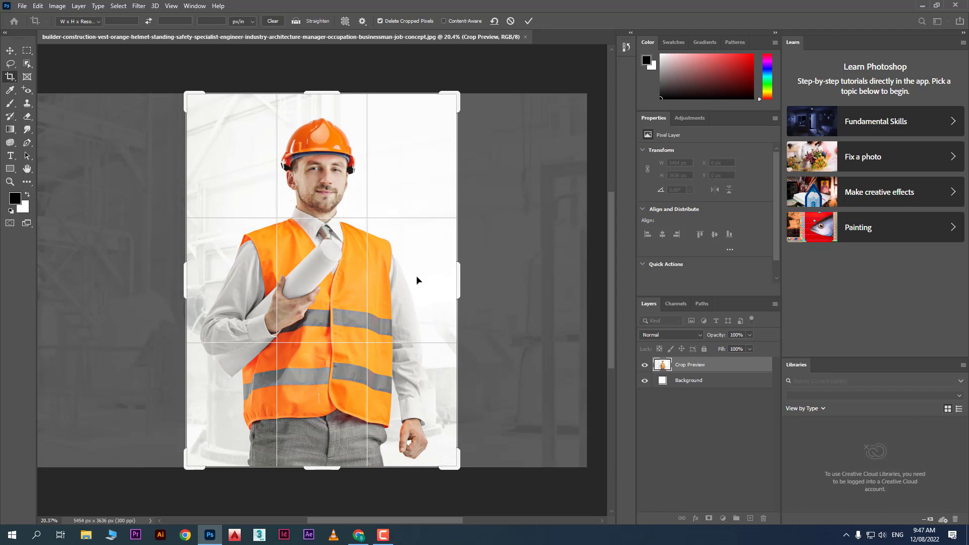
left_click_drag(459, 286, 453, 275)
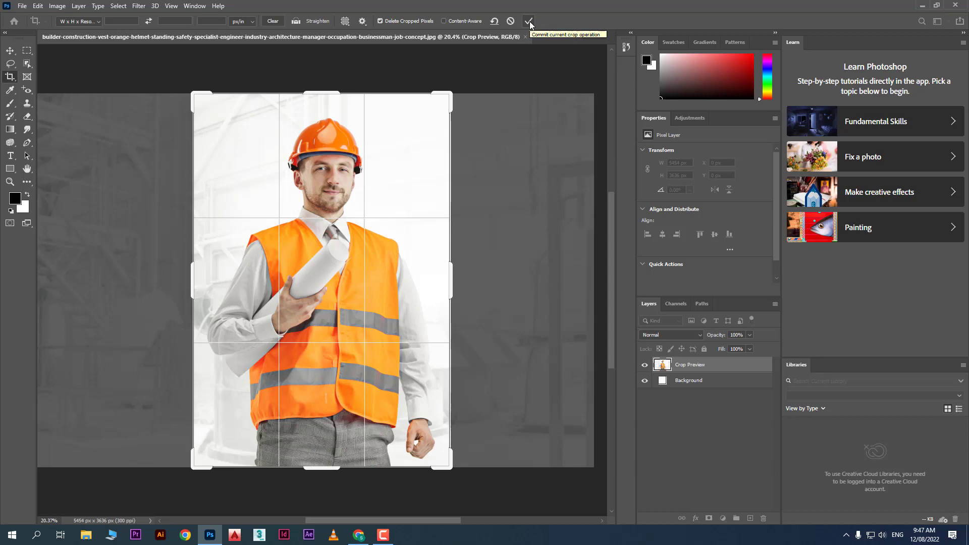
Apply the crop with Delete Cropped Pixels switched on
right_click(342, 181)
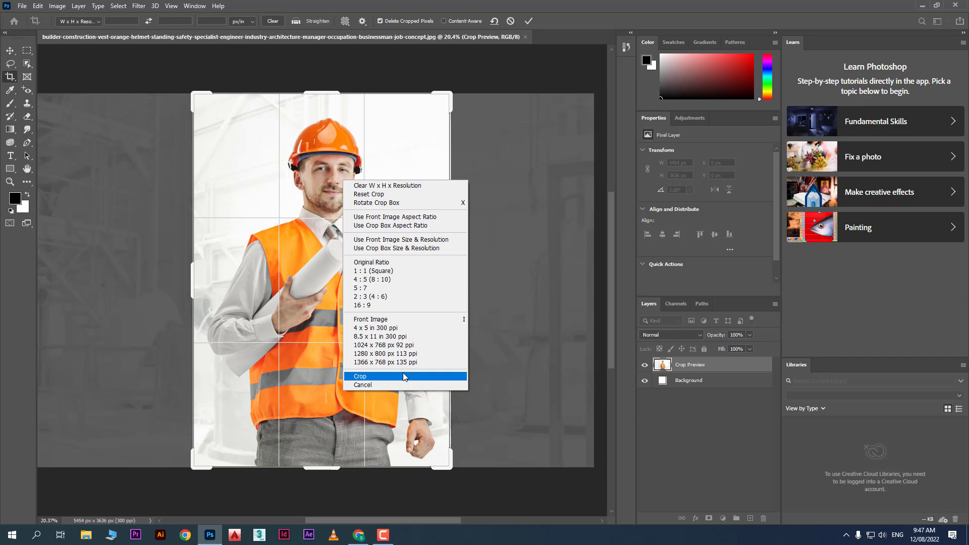
left_click(294, 260)
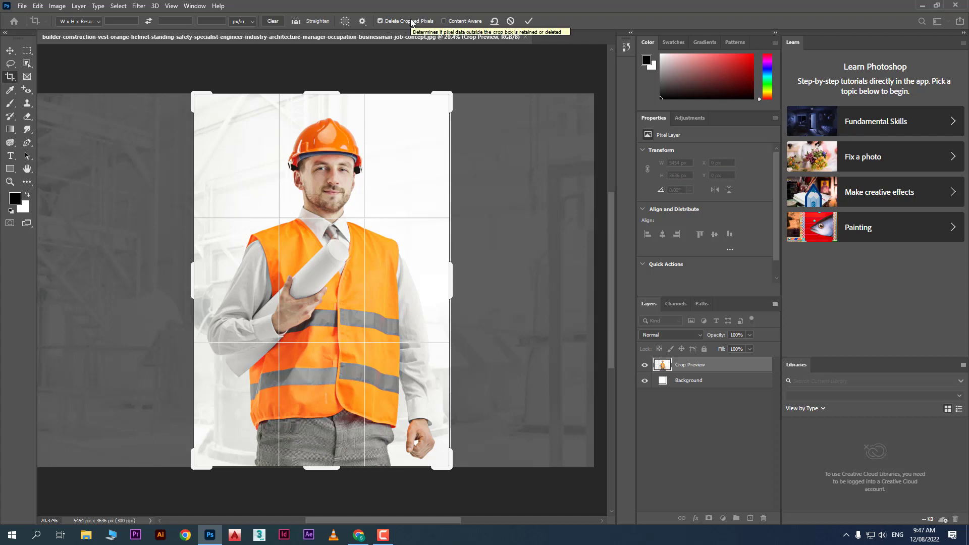
left_click(381, 21)
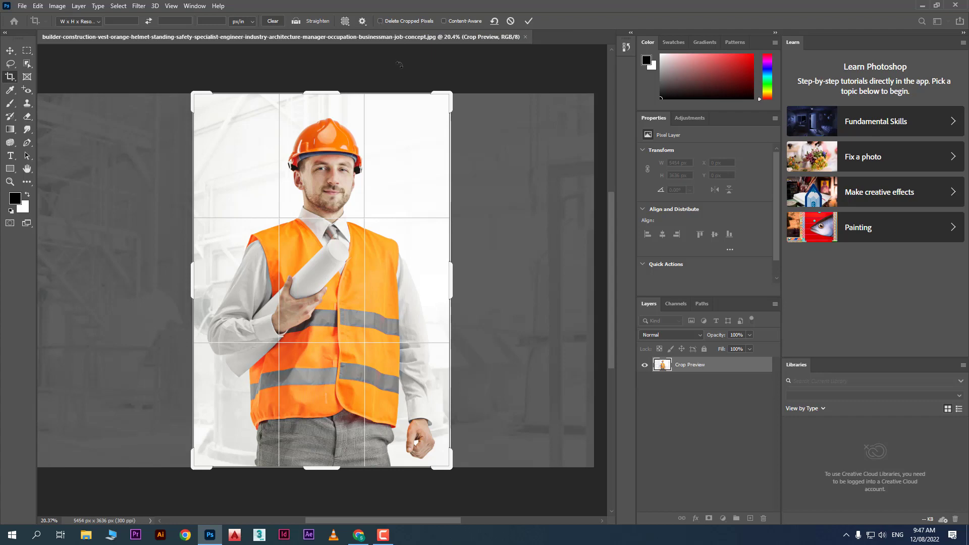
left_click(381, 22)
left_click(529, 20)
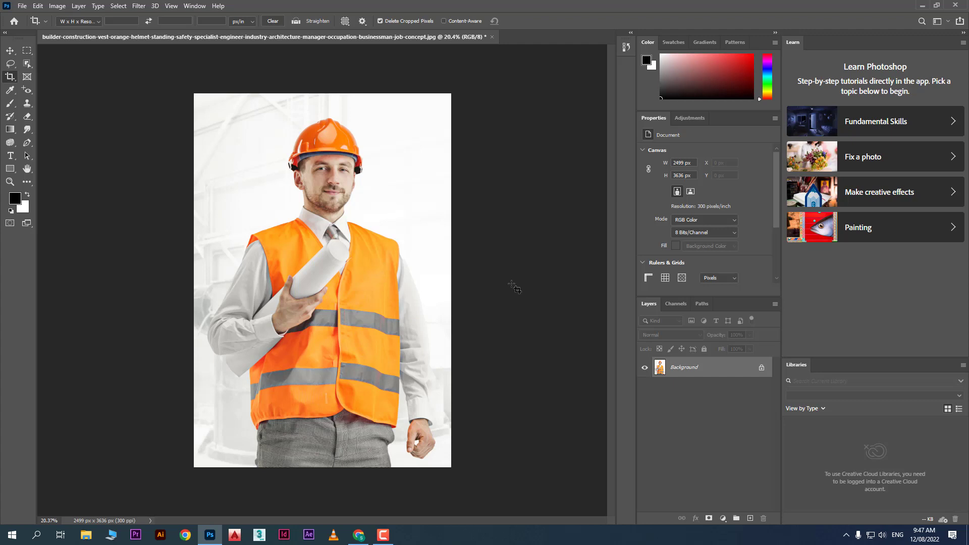
Reopen the crop frame to check whether the area outside it is still available, and close it without changes
left_click(440, 261)
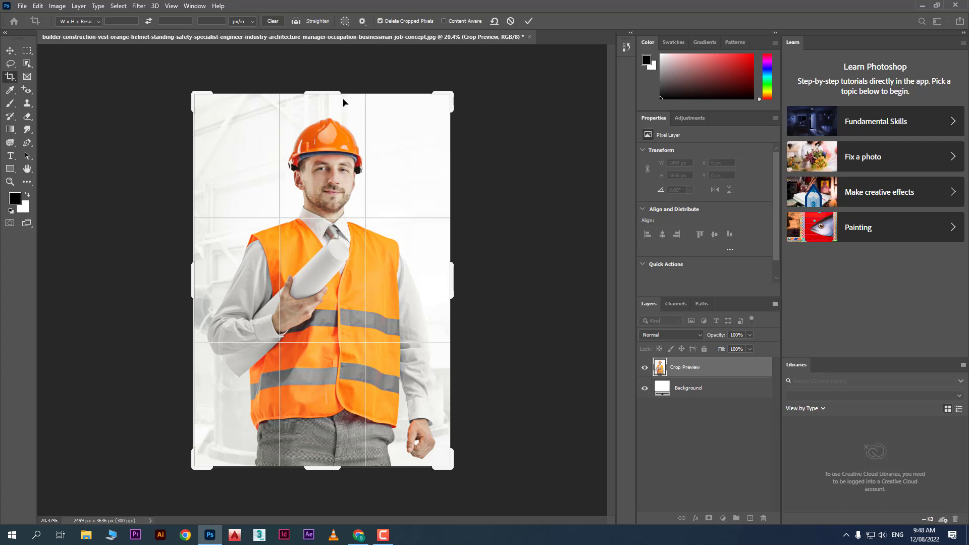
left_click(54, 6)
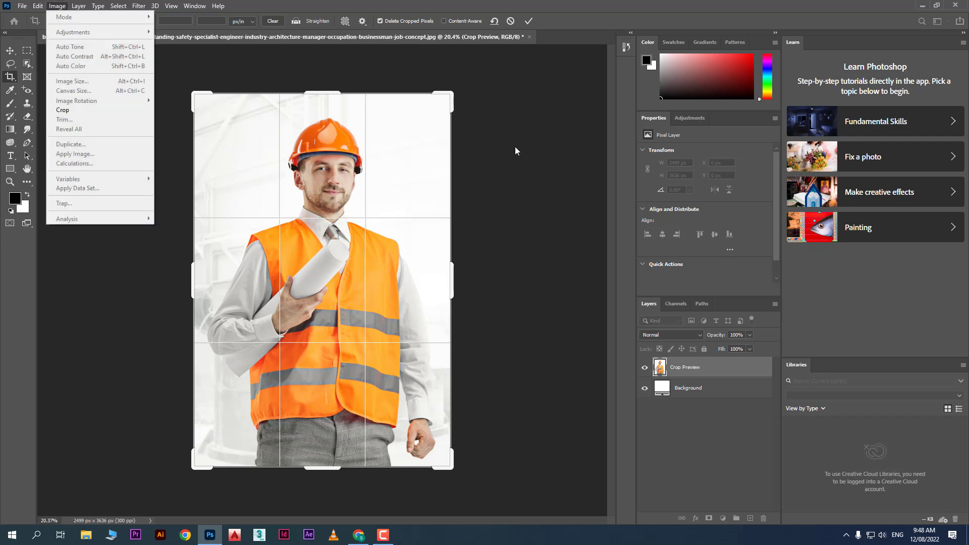
left_click(525, 20)
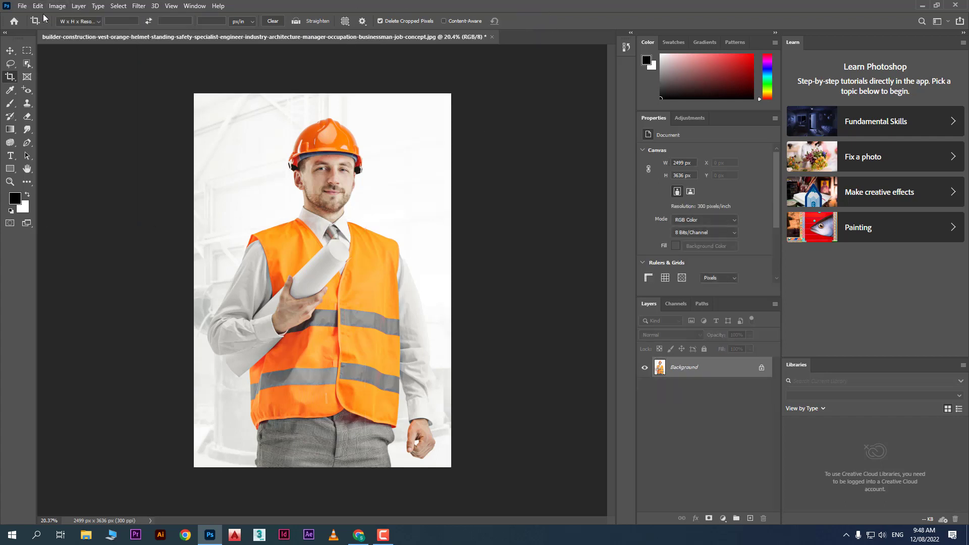
Check the cropped photo's dimensions and resolution in Image Size without changing them
left_click(57, 6)
left_click(101, 80)
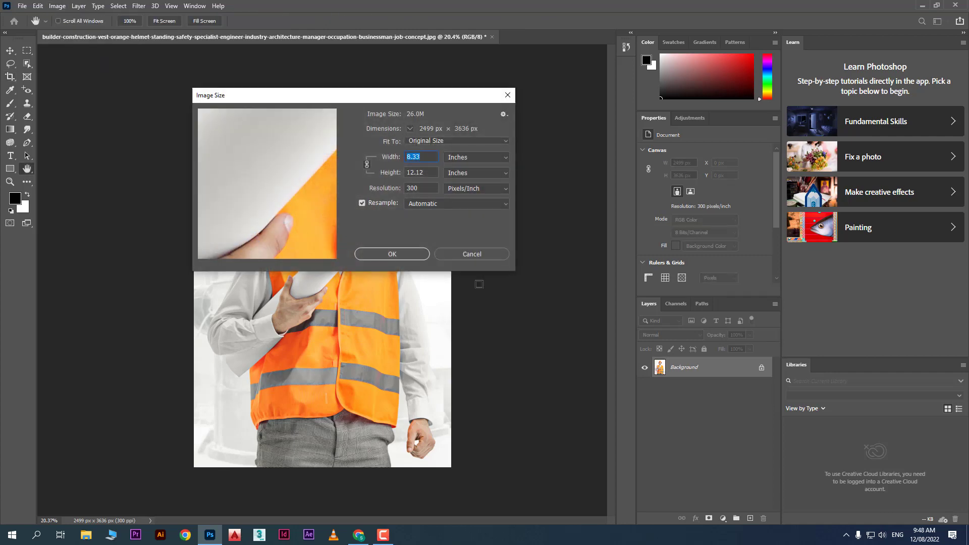
left_click(478, 254)
key("c")
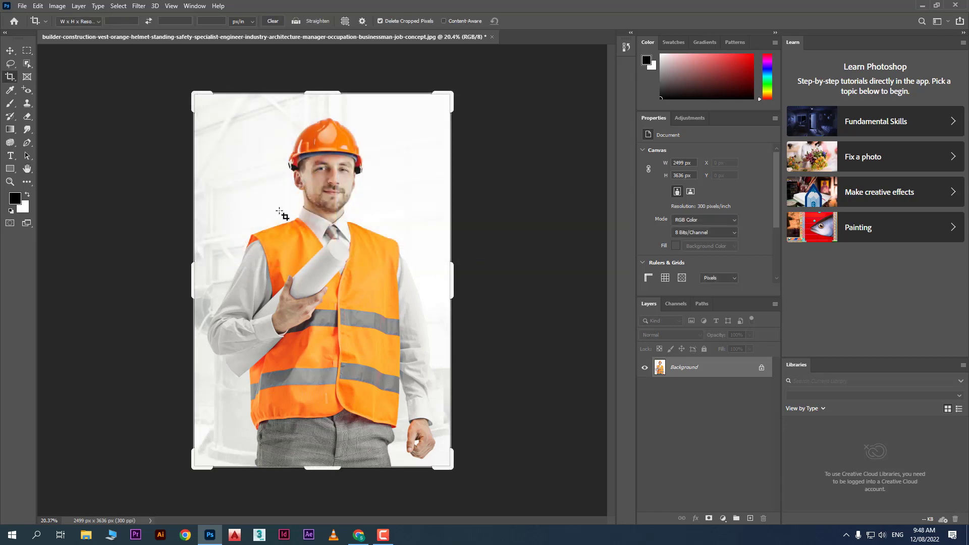
Undo the crop
left_click(44, 6)
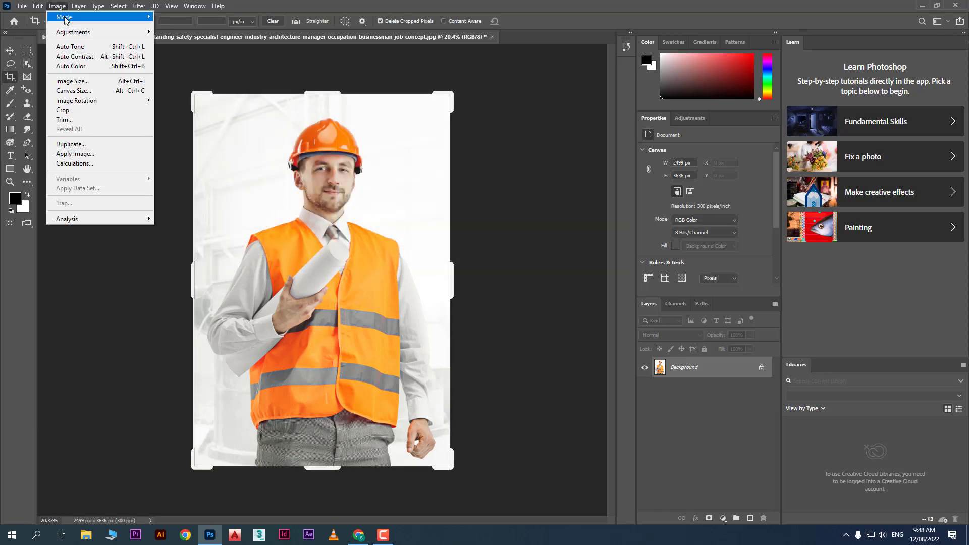
left_click(45, 17)
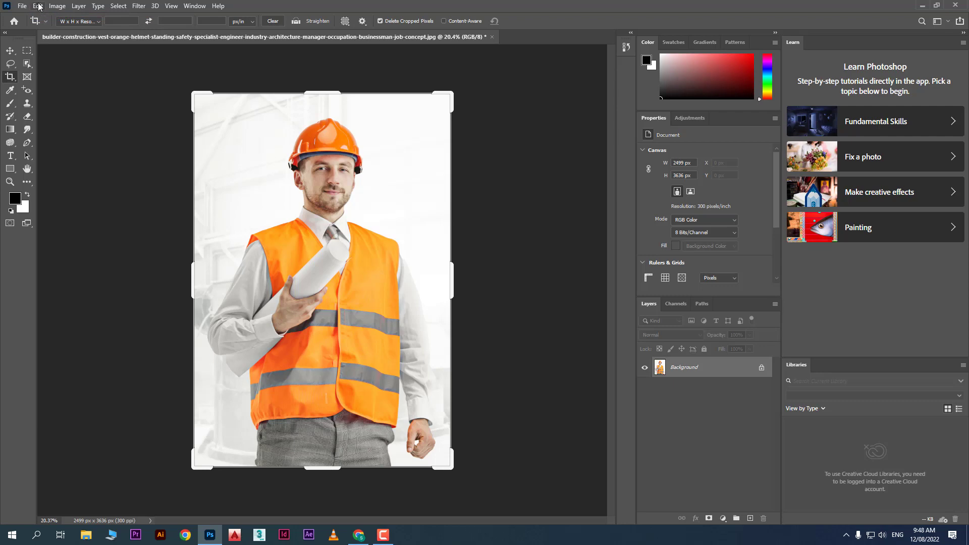
left_click(39, 6)
left_click(55, 17)
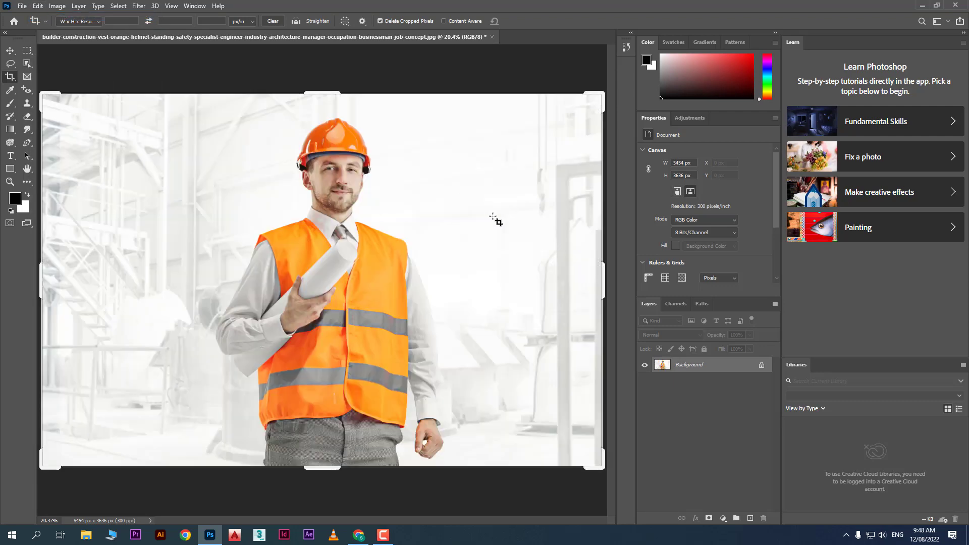
Crop the photo around the man to about 2548 px wide at full height, with Delete Cropped Pixels switched off
left_click(381, 21)
left_click_drag(42, 278, 198, 277)
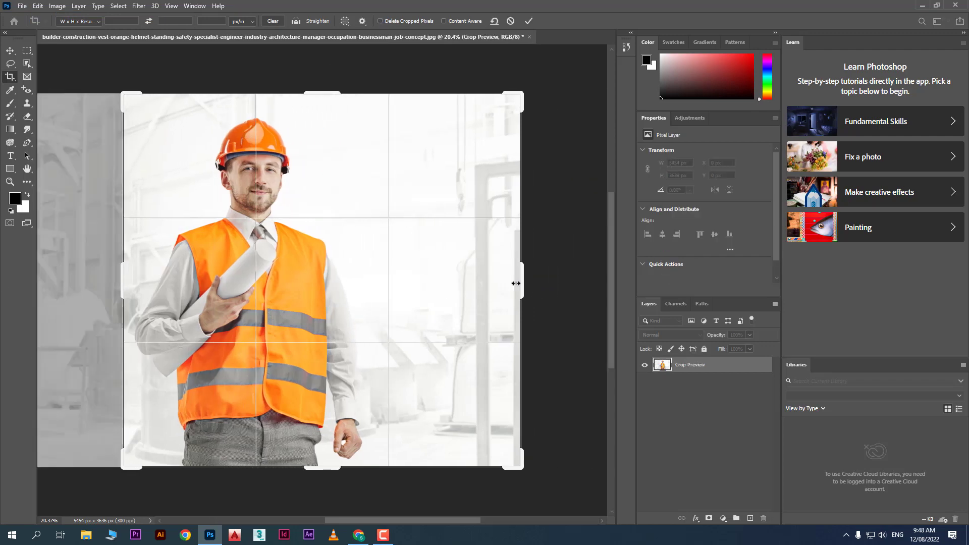
left_click_drag(515, 283, 453, 278)
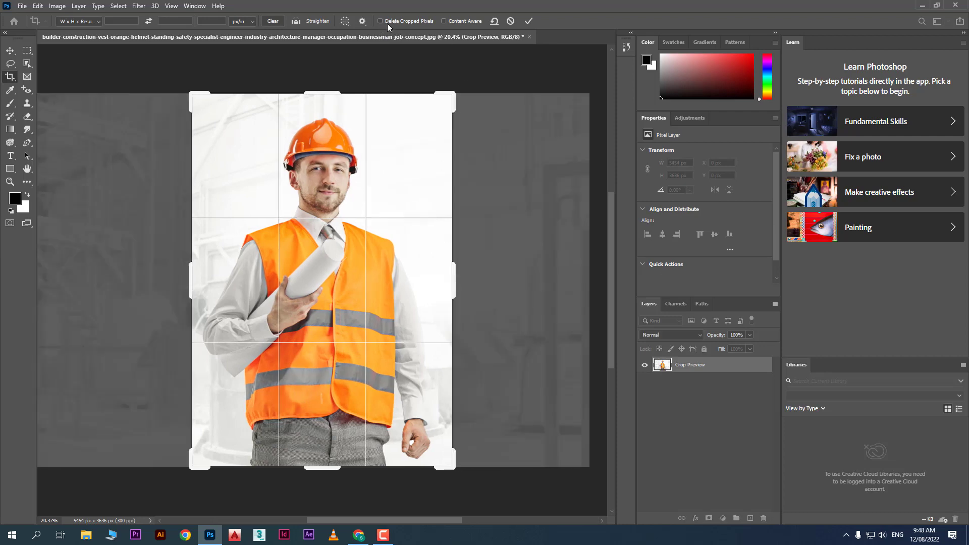
left_click(528, 22)
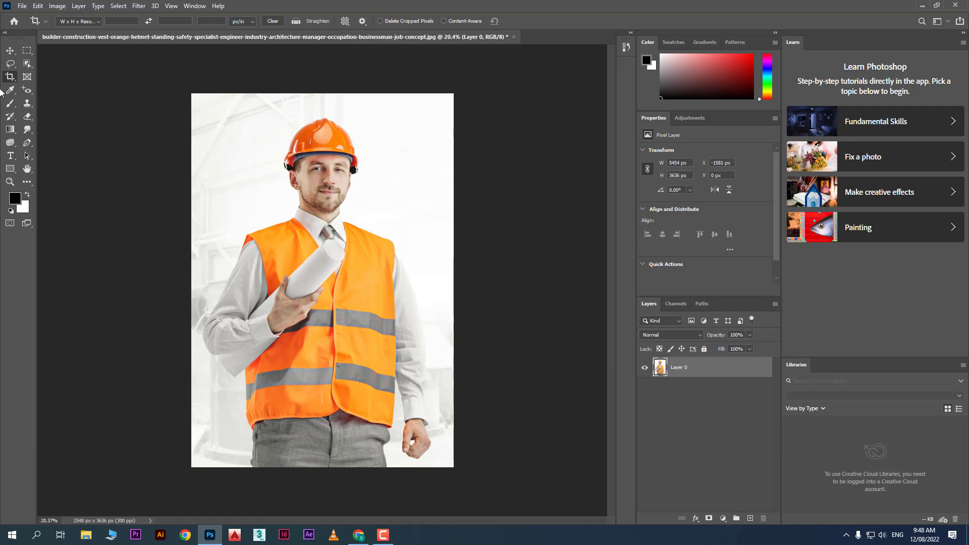
Check the crop frame for retained pixels outside it, and check the photo's size in Image Size without changing anything
left_click(221, 203)
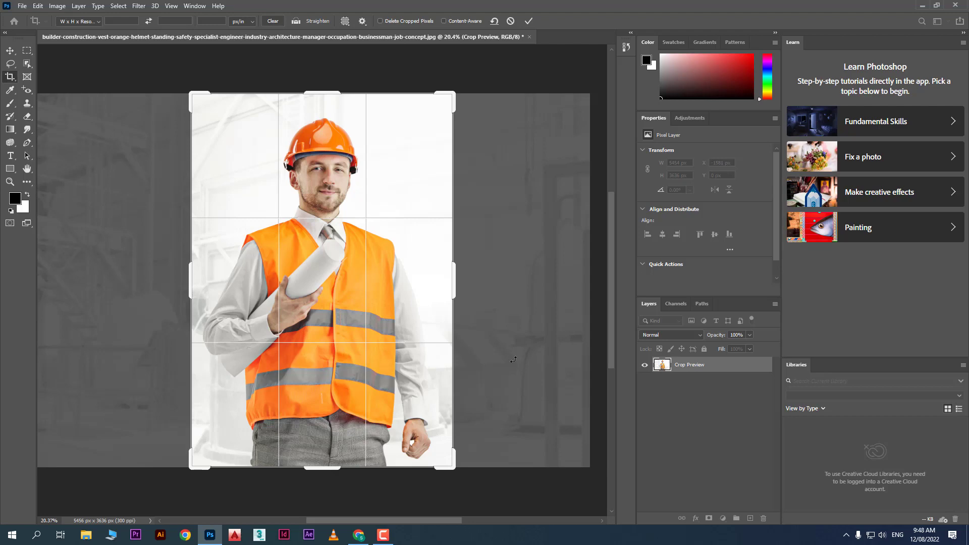
left_click(529, 21)
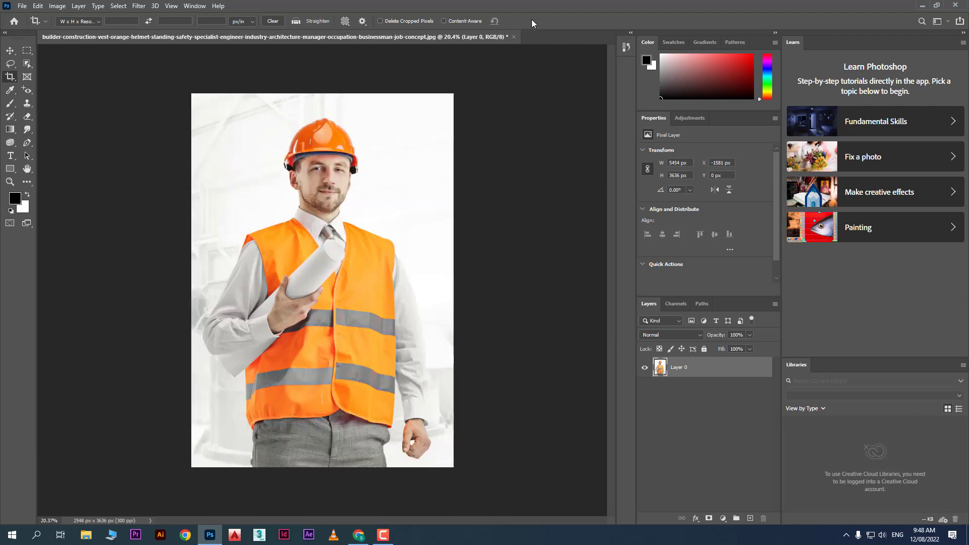
left_click(56, 6)
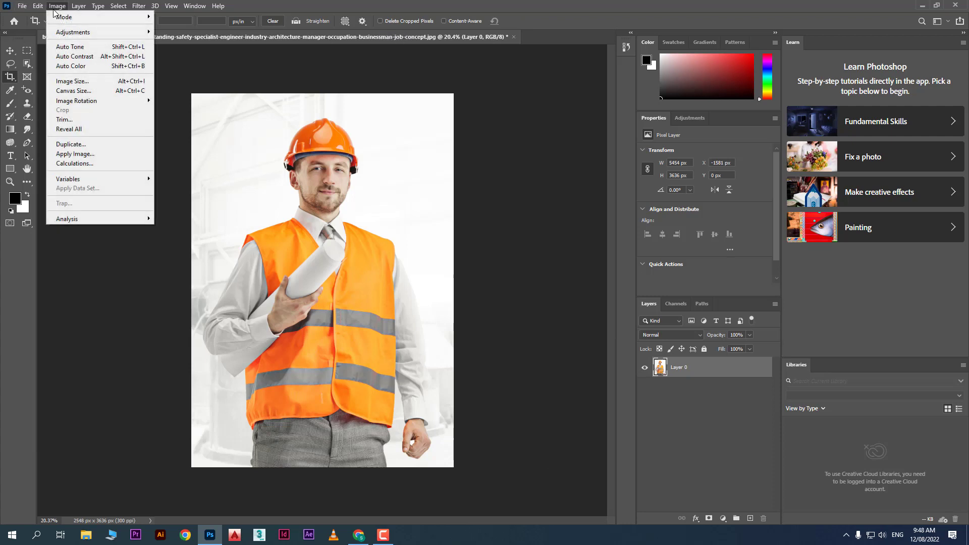
left_click(120, 83)
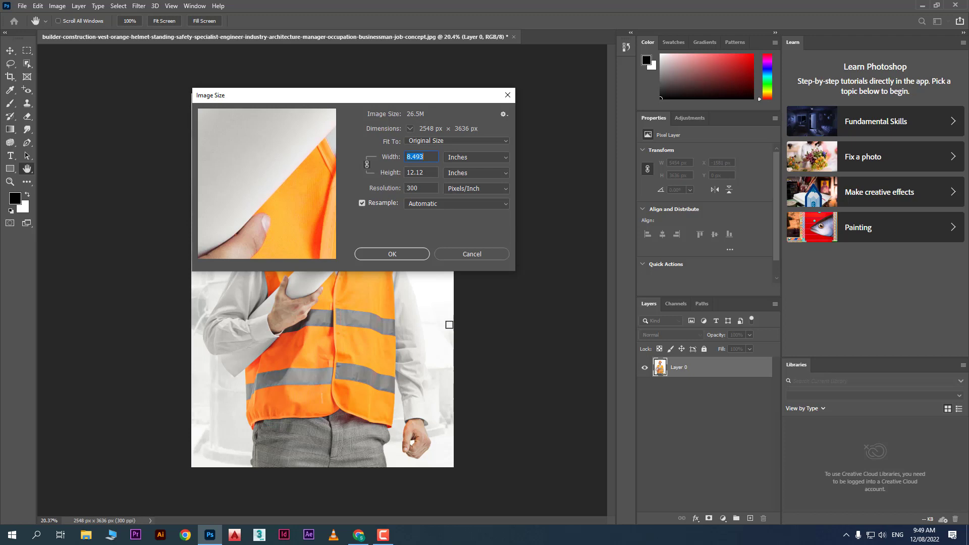
left_click(469, 254)
key("c")
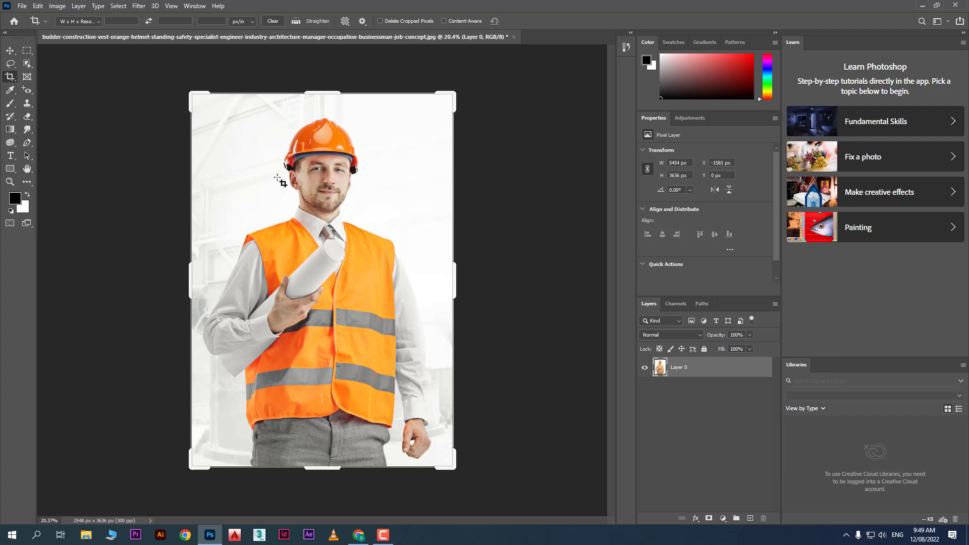
Reopen the crop frame and try the 1 : 1 (Square), 4 : 5 (8 : 10) and 2 : 3 (4 : 6) ratio presets
left_click(235, 205)
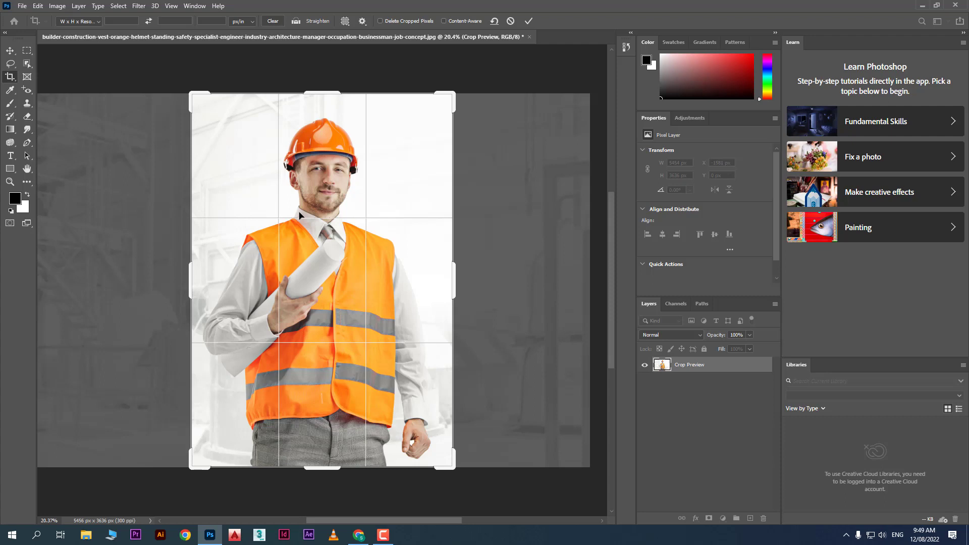
left_click(86, 21)
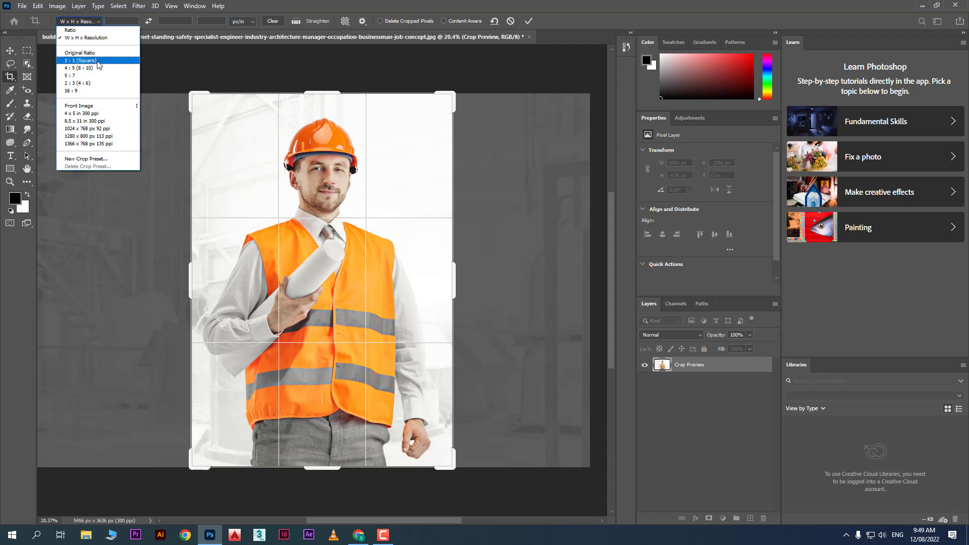
left_click(105, 61)
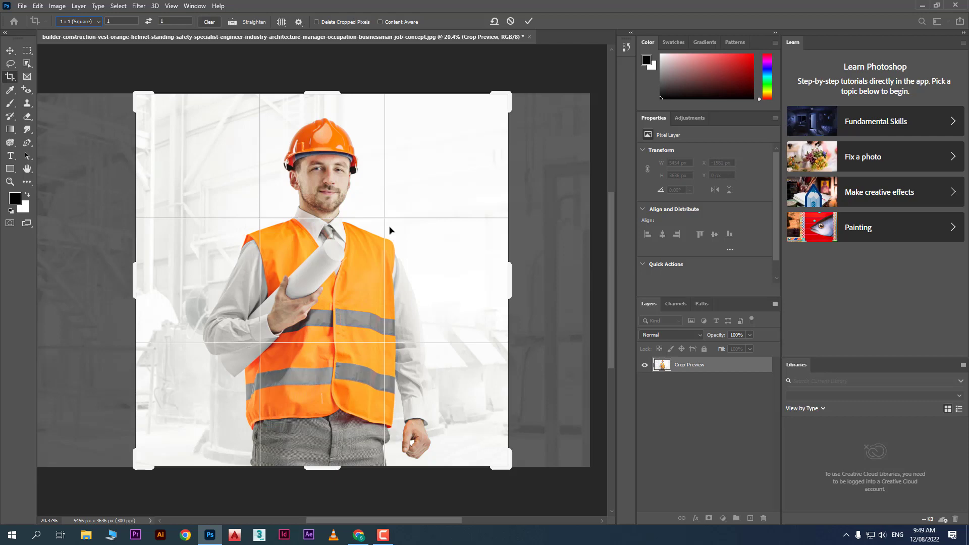
left_click(95, 23)
left_click(100, 68)
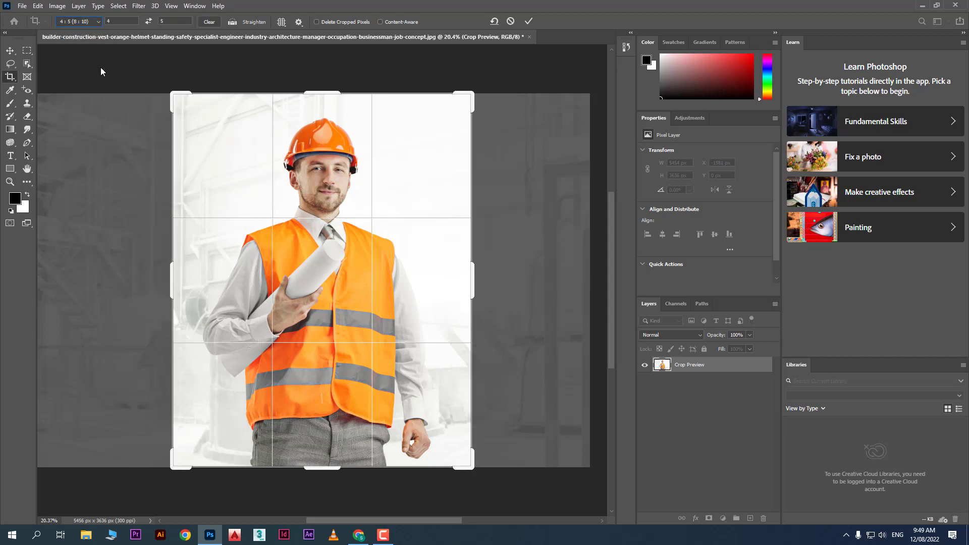
left_click(83, 21)
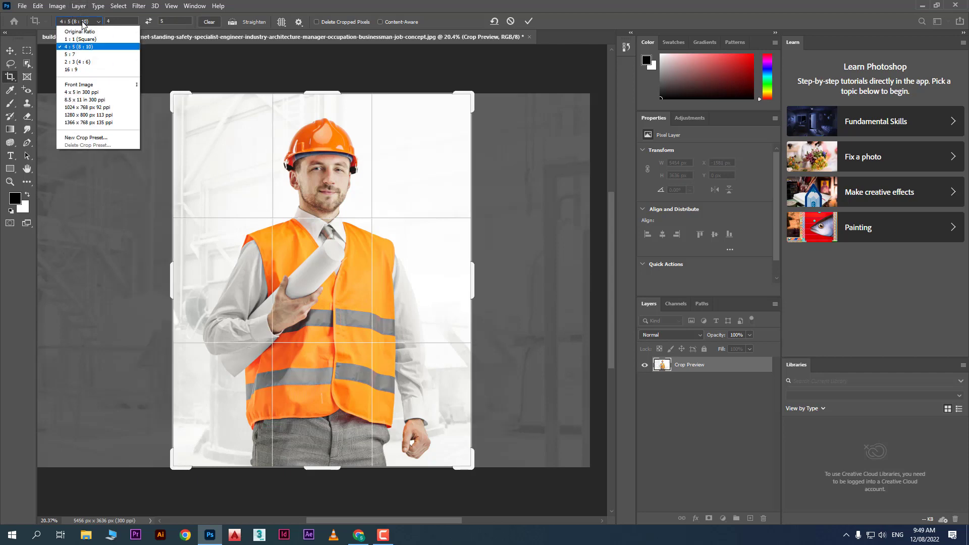
left_click(94, 84)
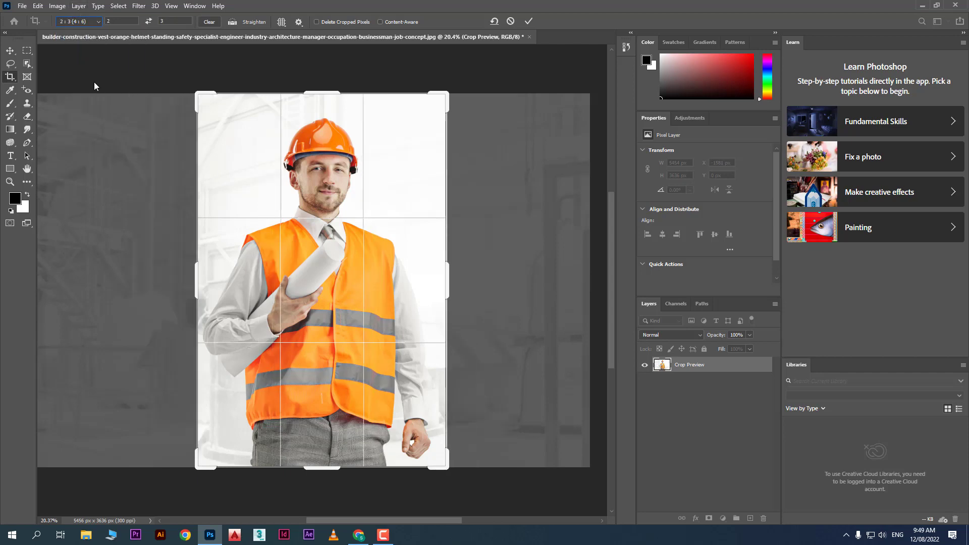
Set the crop ratio to 16 : 9 and move the photo down inside the frame to leave space above the helmet
left_click(78, 23)
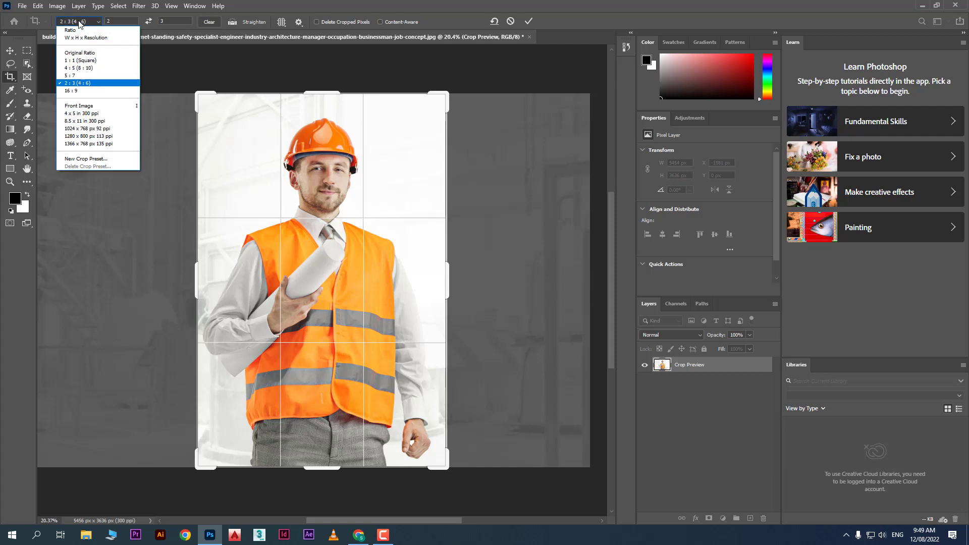
left_click(87, 91)
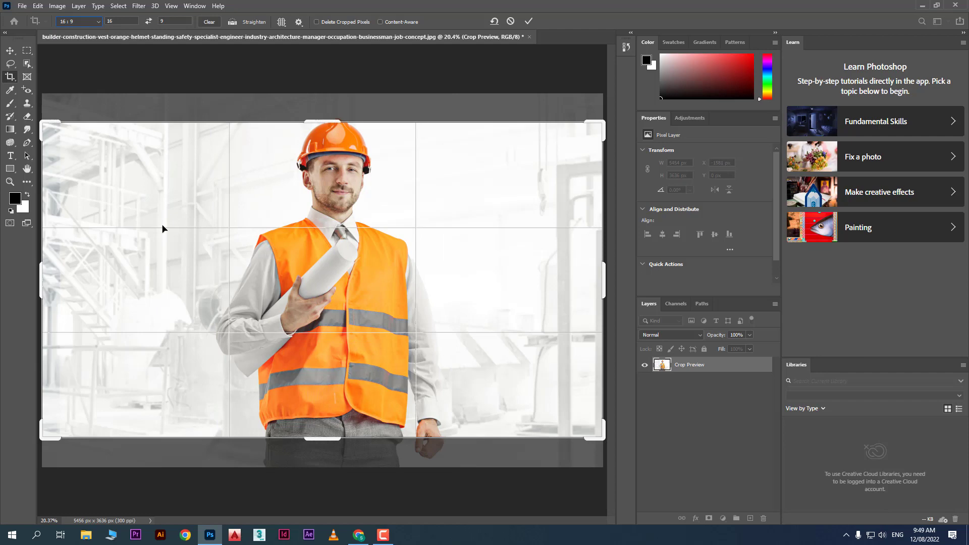
left_click_drag(355, 187, 357, 211)
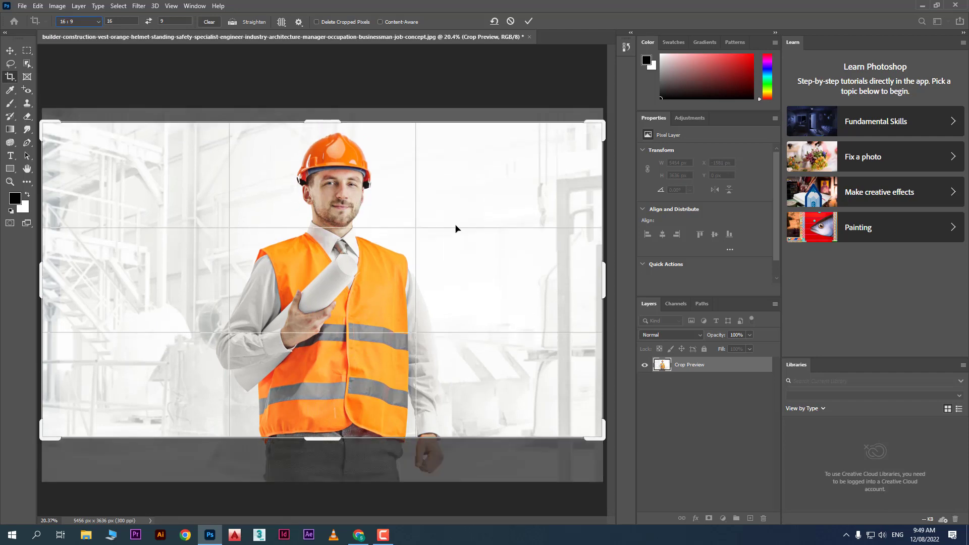
Apply the 16 : 9 crop and switch the crop preset to W x H x Resolution
left_click(528, 21)
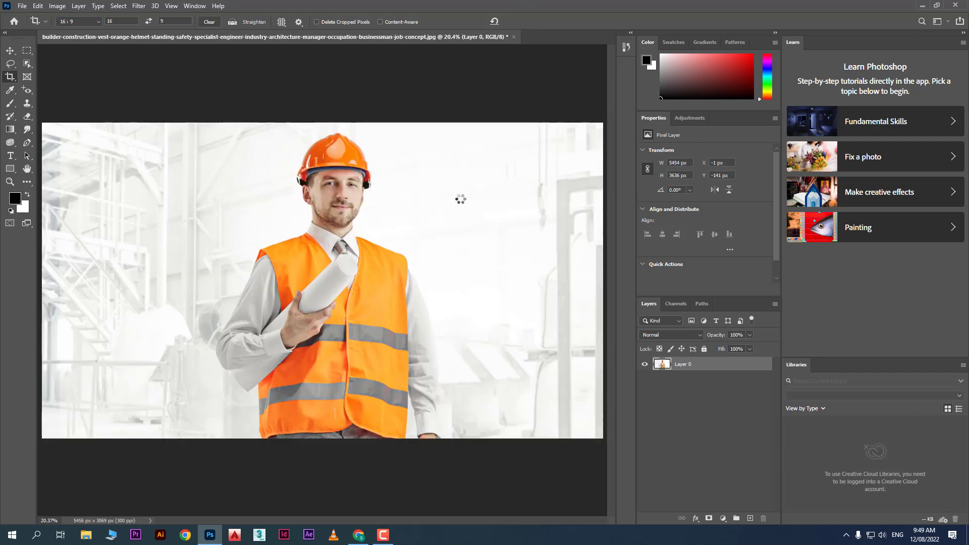
left_click(65, 22)
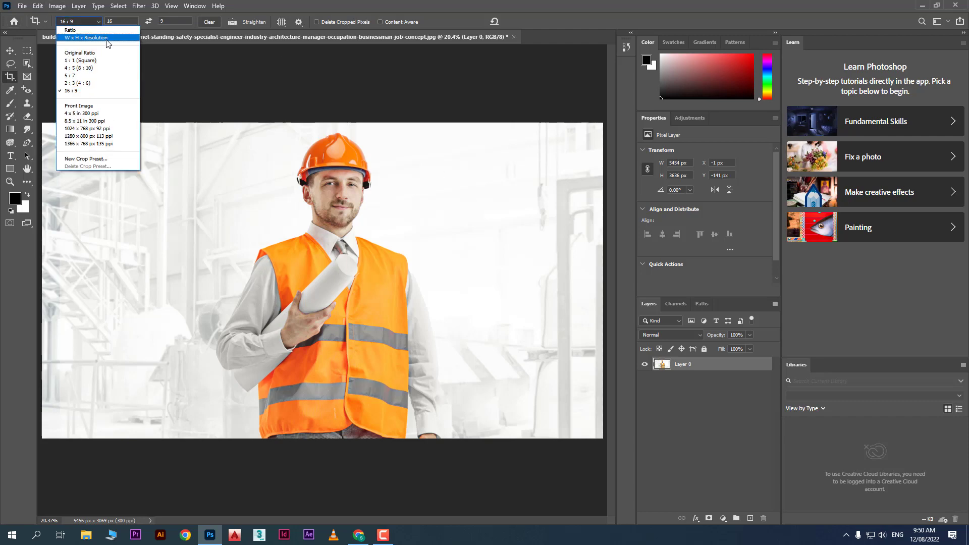
left_click(107, 38)
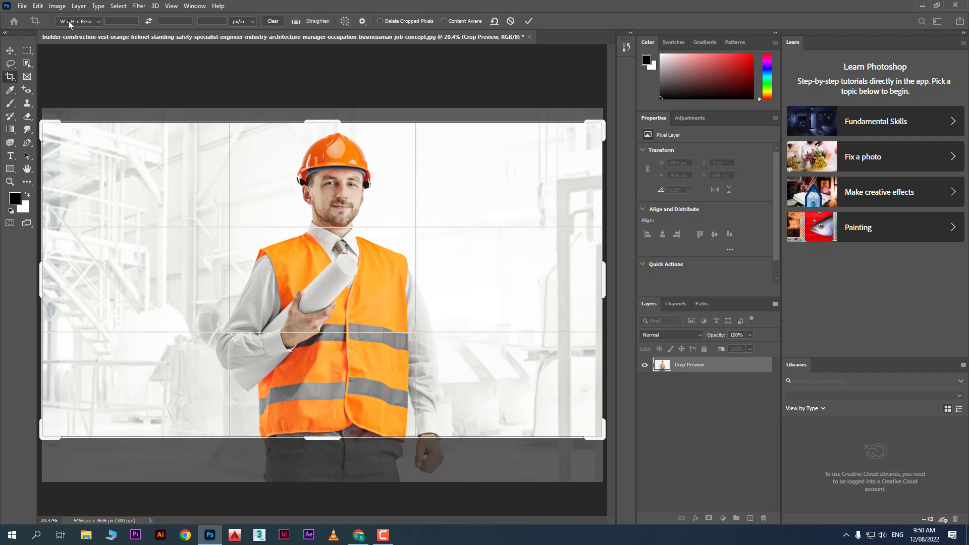
Shape the crop frame around the man with a size of 50 px by 70 px, shift him slightly inside it and clear the size values
left_click_drag(38, 277, 117, 273)
left_click_drag(541, 294, 473, 289)
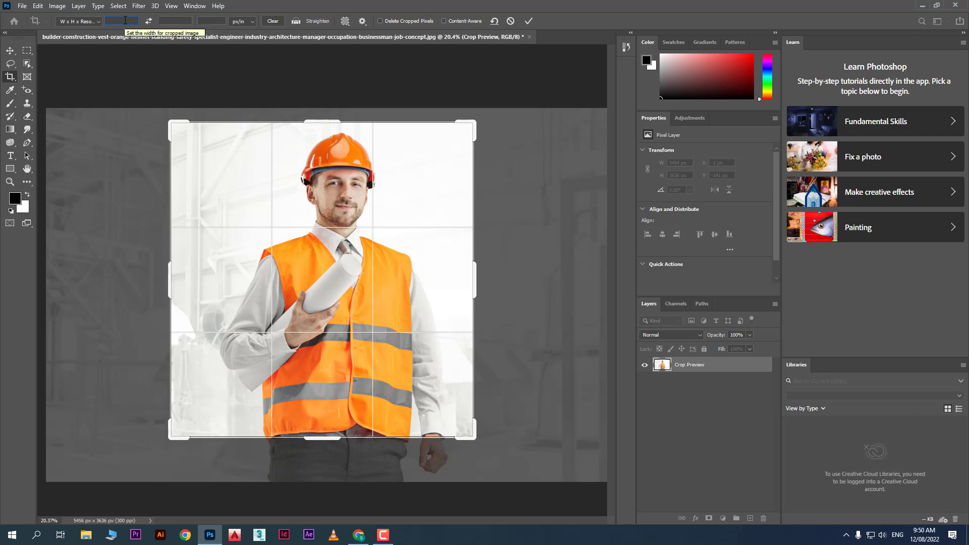
type("50")
key("Tab")
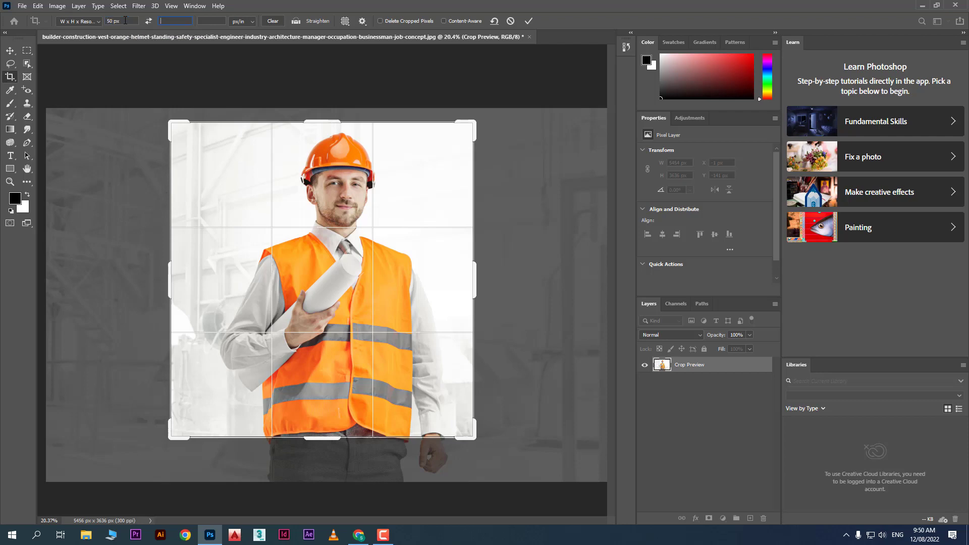
type("70")
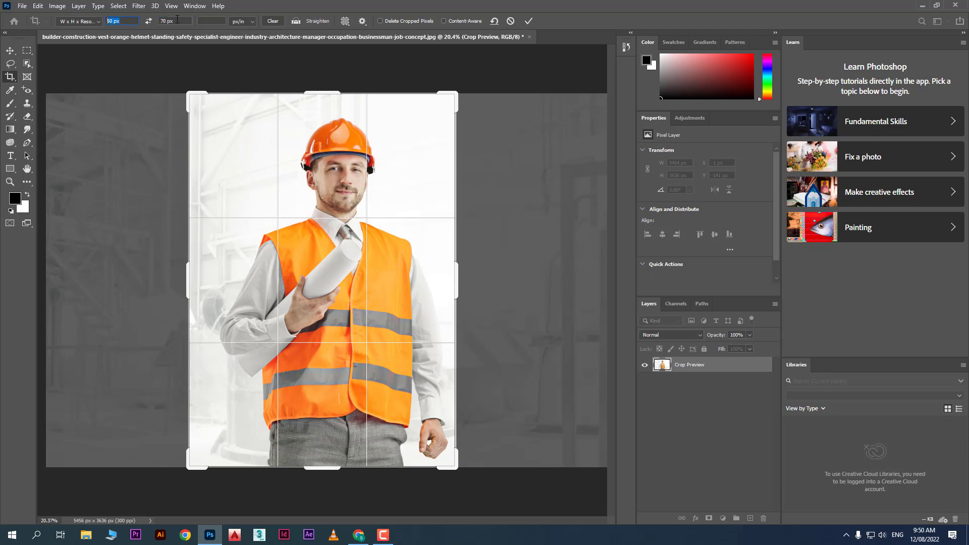
left_click(156, 21)
left_click_drag(378, 194, 366, 193)
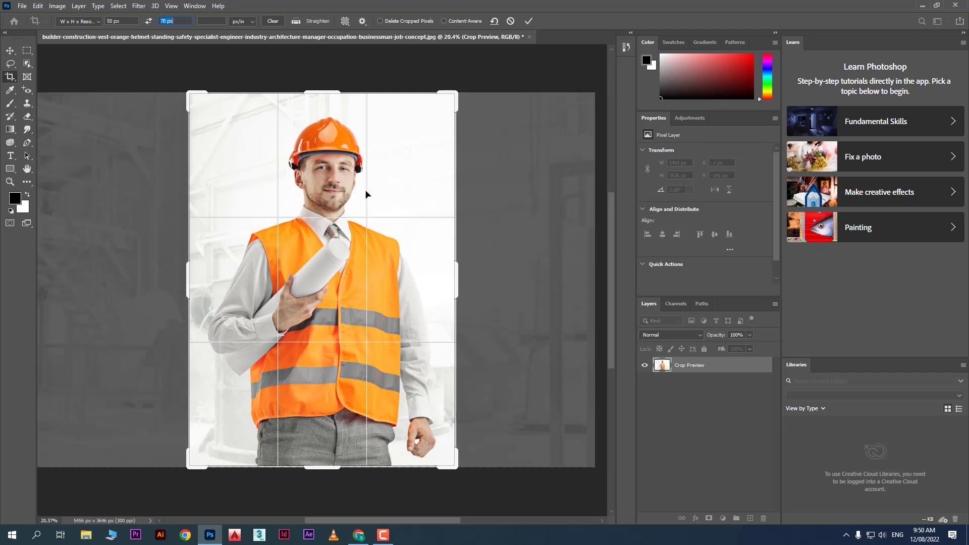
left_click(273, 21)
Try the Grid, Diagonal and Golden Ratio crop overlays, and return the overlay to Rule of Thirds
left_click(350, 22)
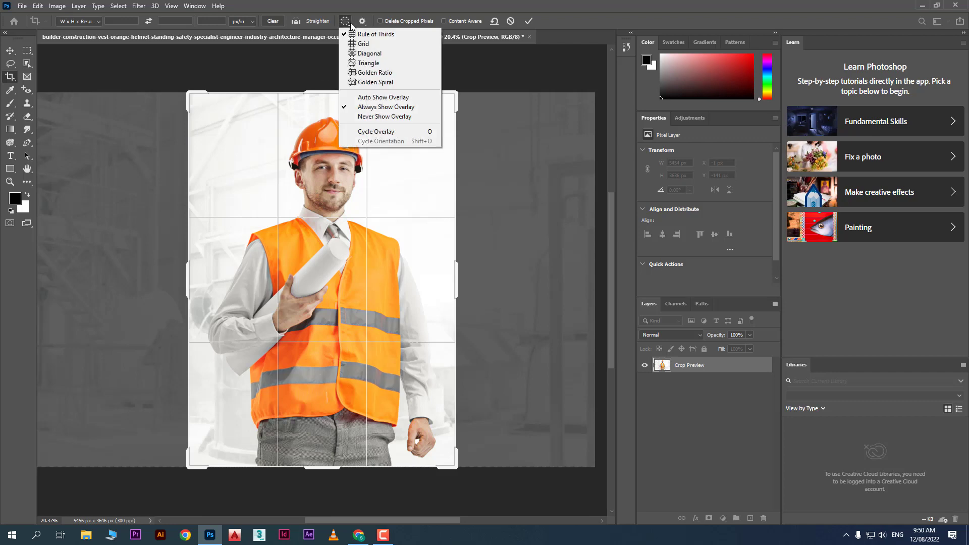
left_click(360, 44)
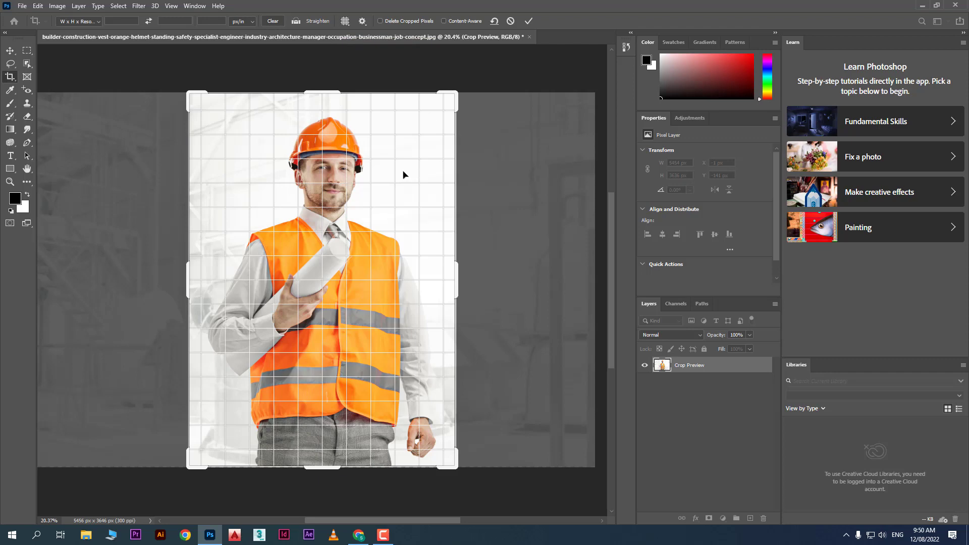
left_click(345, 21)
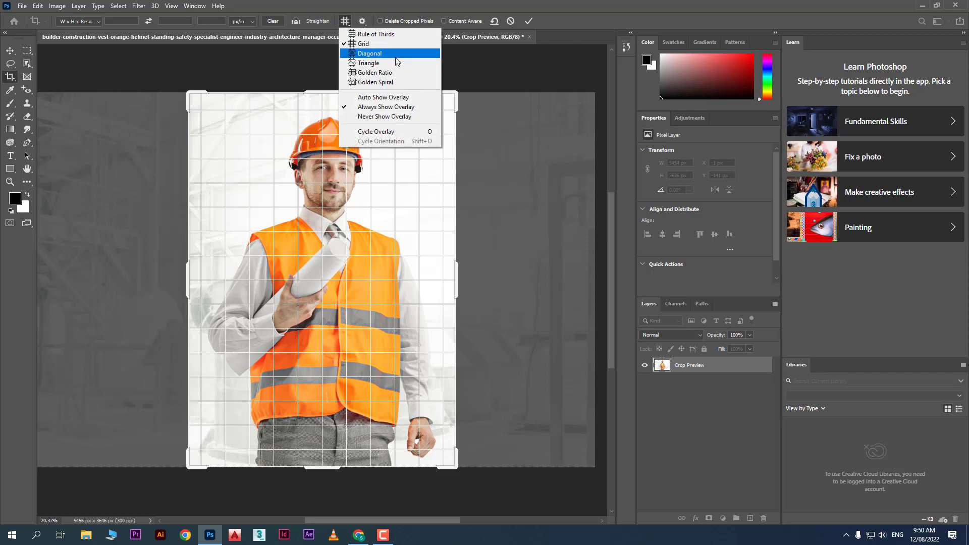
left_click(395, 55)
left_click(345, 21)
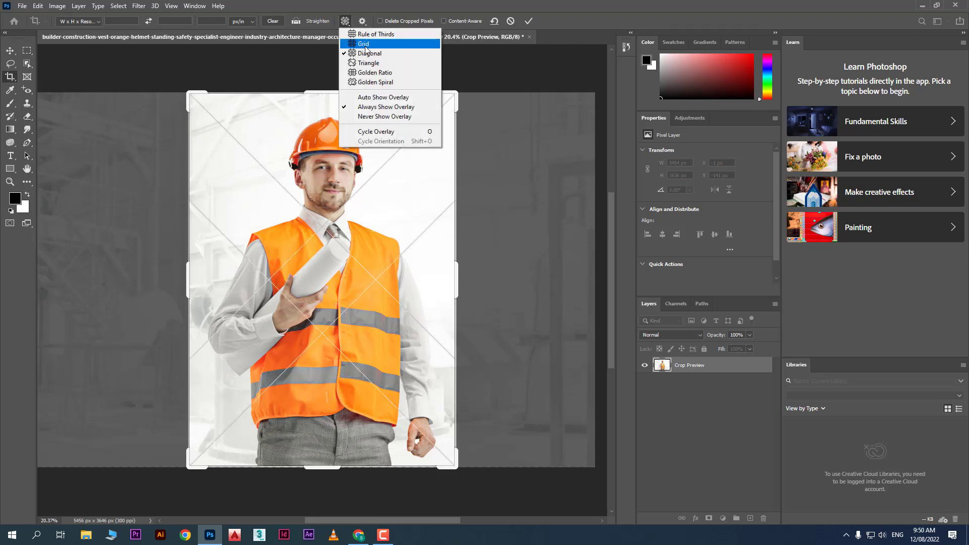
left_click(397, 72)
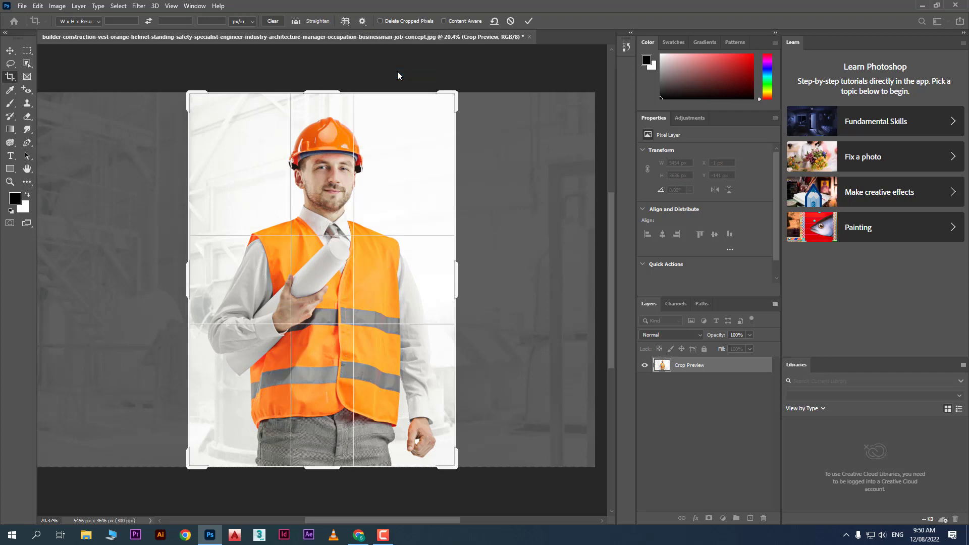
left_click(368, 22)
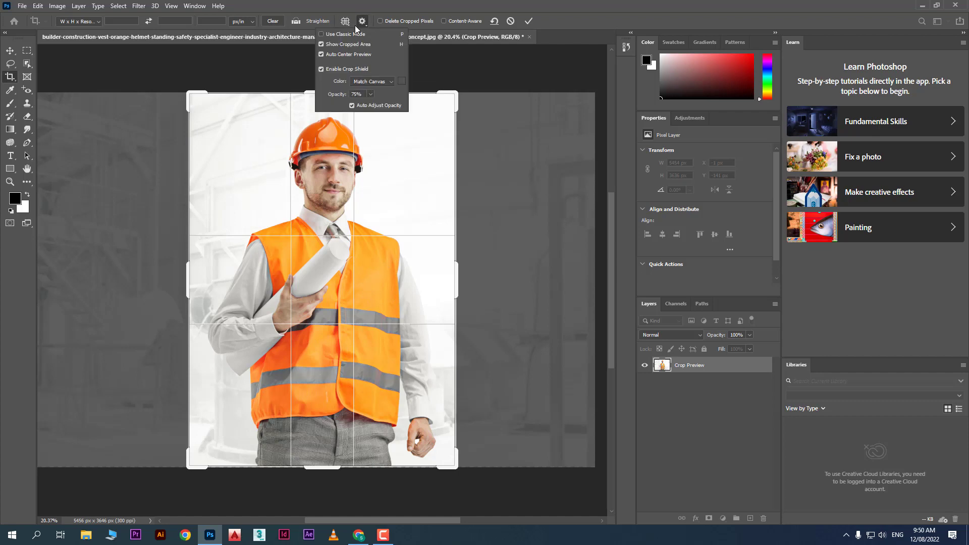
left_click(346, 23)
left_click(374, 36)
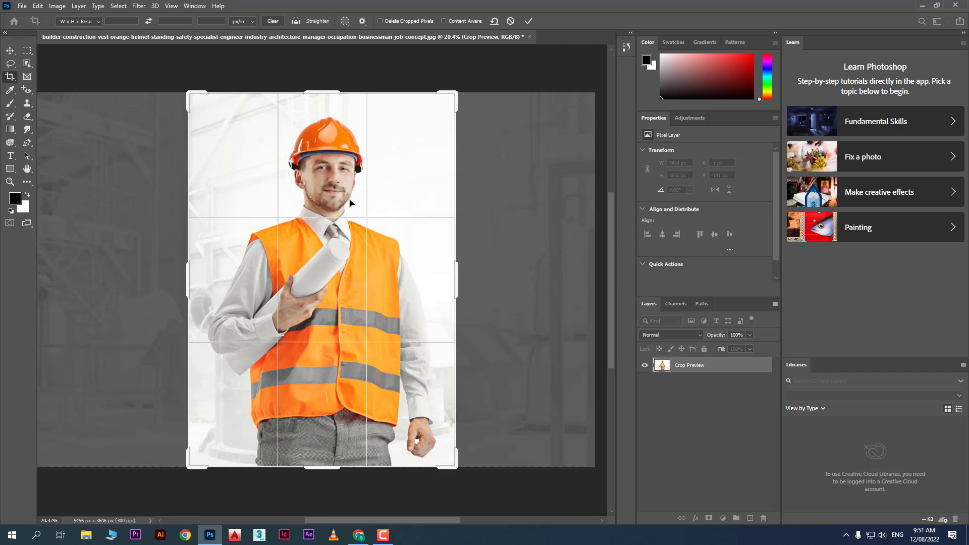
Apply the portrait crop and trim a thin strip off the photo's lower edge, to about 2597 × 3587 px
left_click(528, 22)
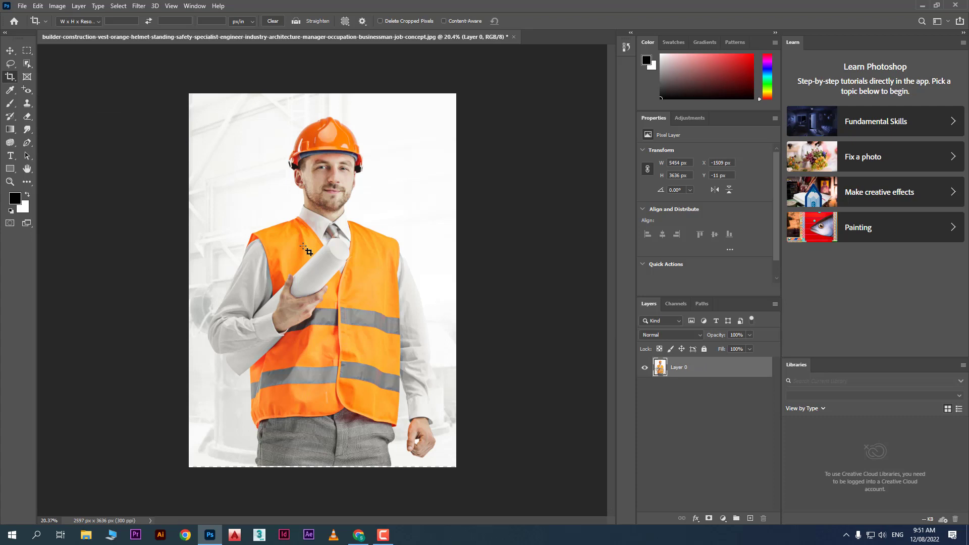
left_click(305, 248)
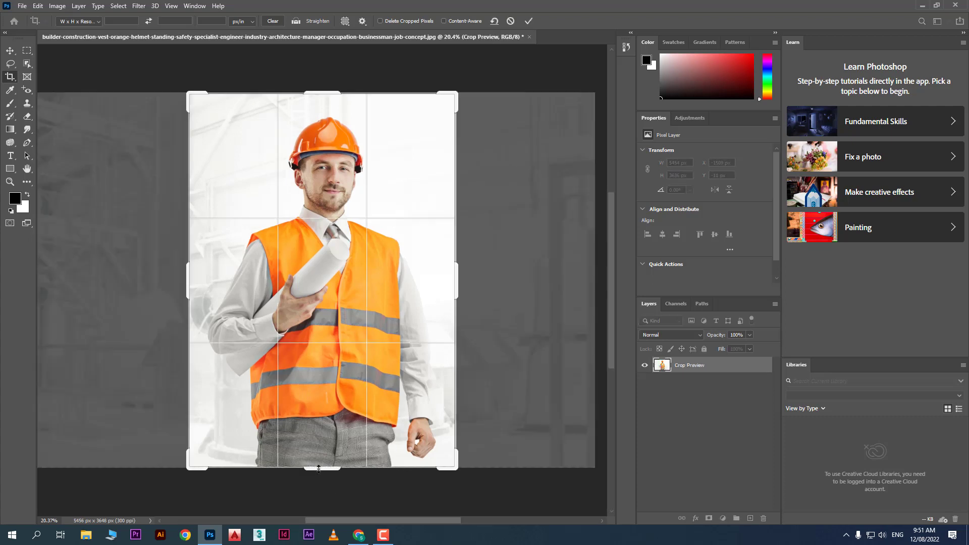
left_click_drag(319, 470, 319, 466)
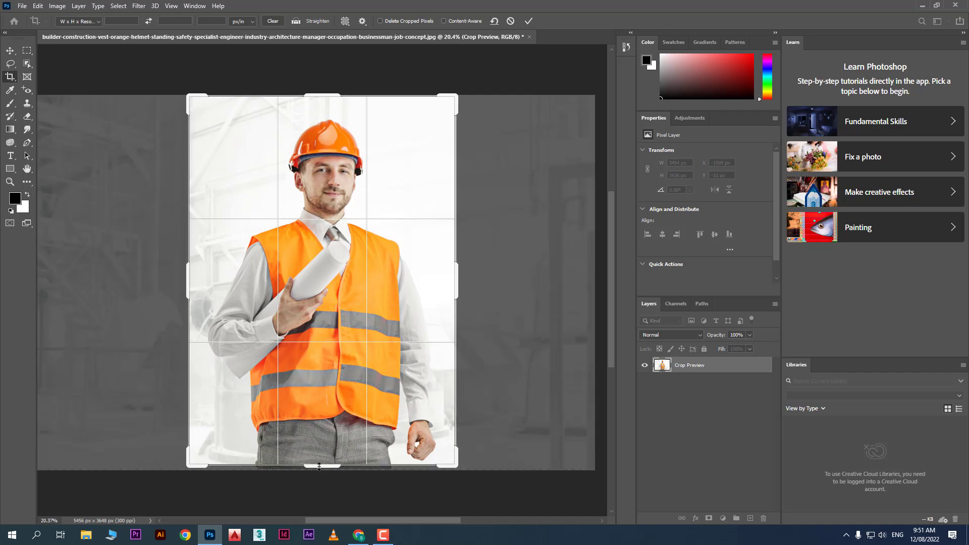
left_click(529, 22)
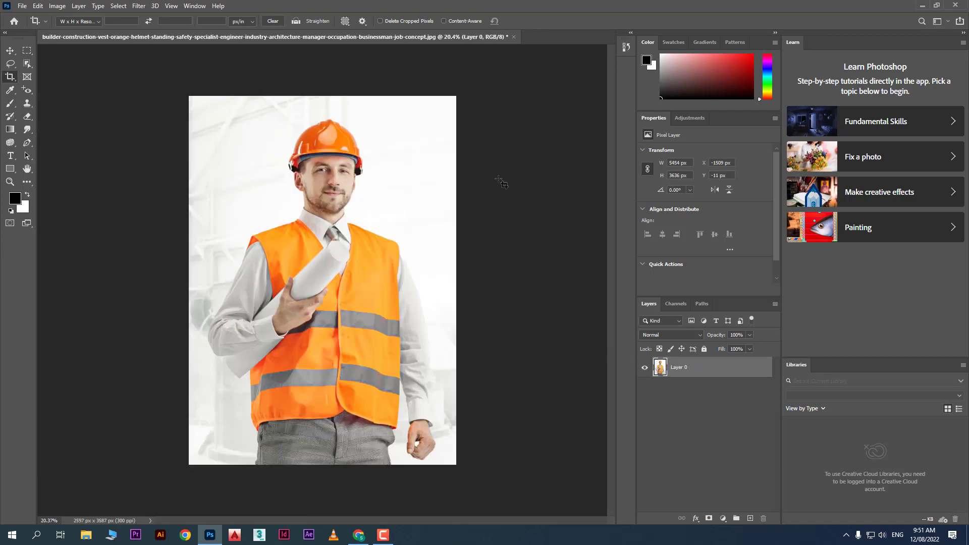
View the Save As options for saving on the computer without saving, and recheck the crop frame for retained pixels outside it
left_click(21, 7)
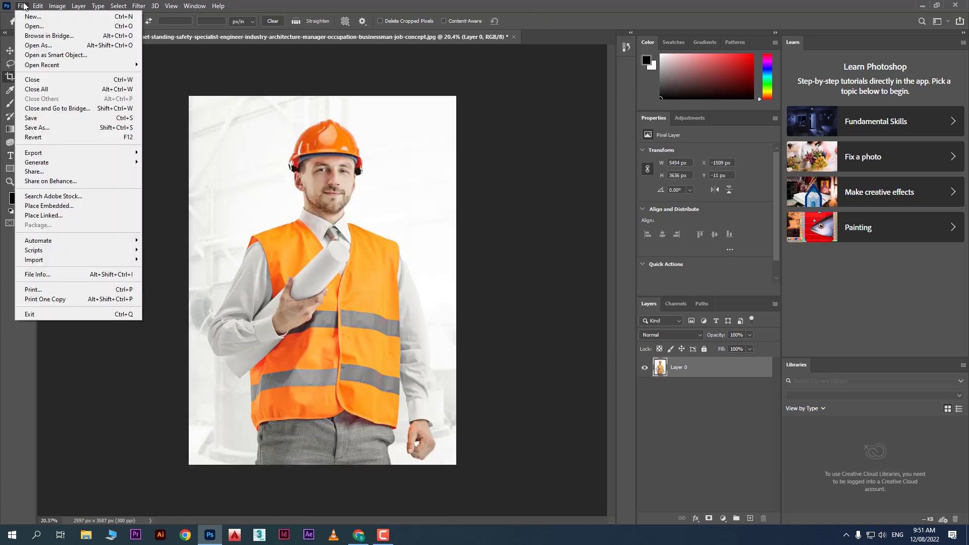
left_click(46, 128)
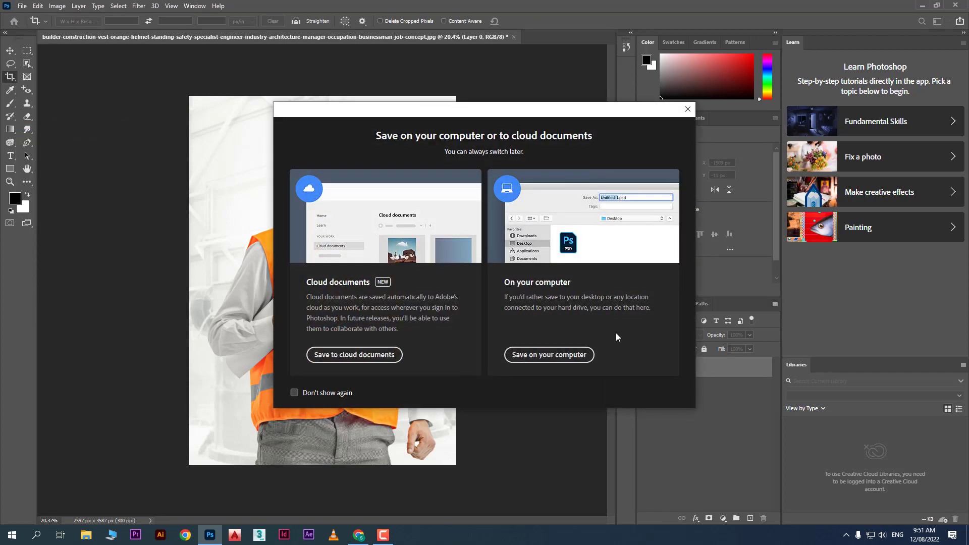
left_click(551, 355)
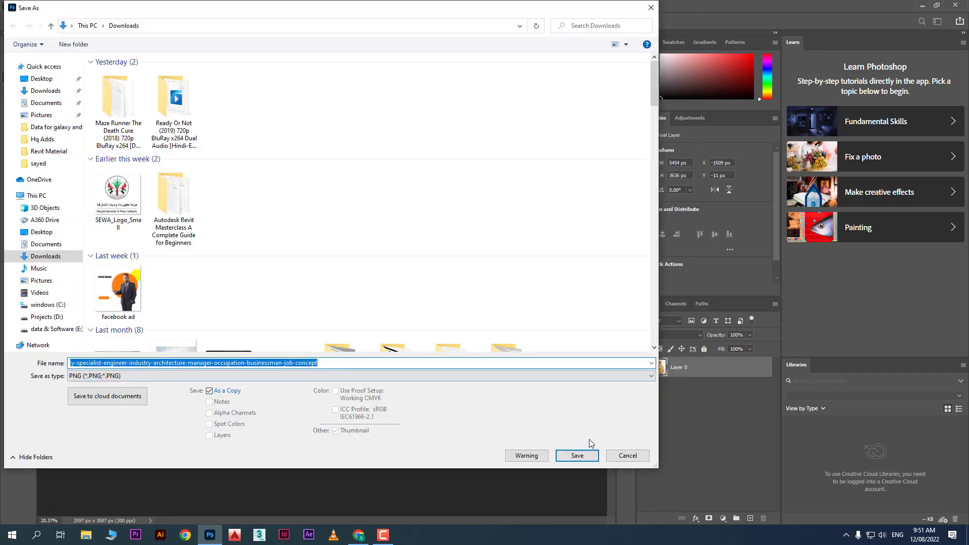
left_click(628, 456)
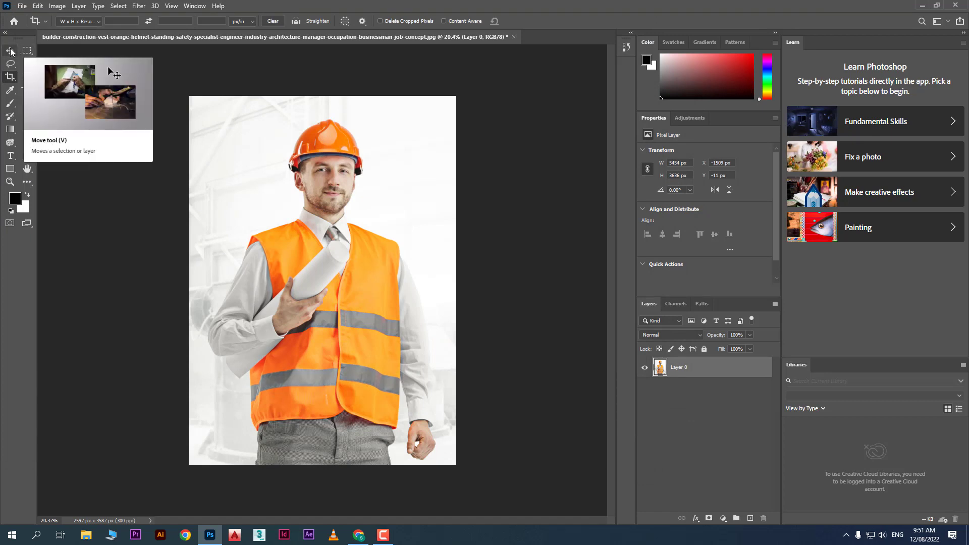
left_click(348, 210)
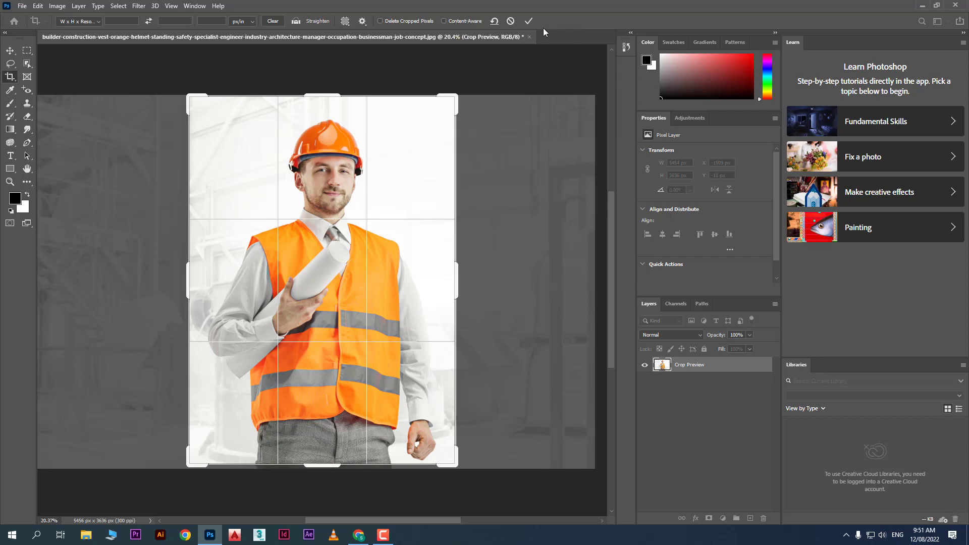
left_click(528, 22)
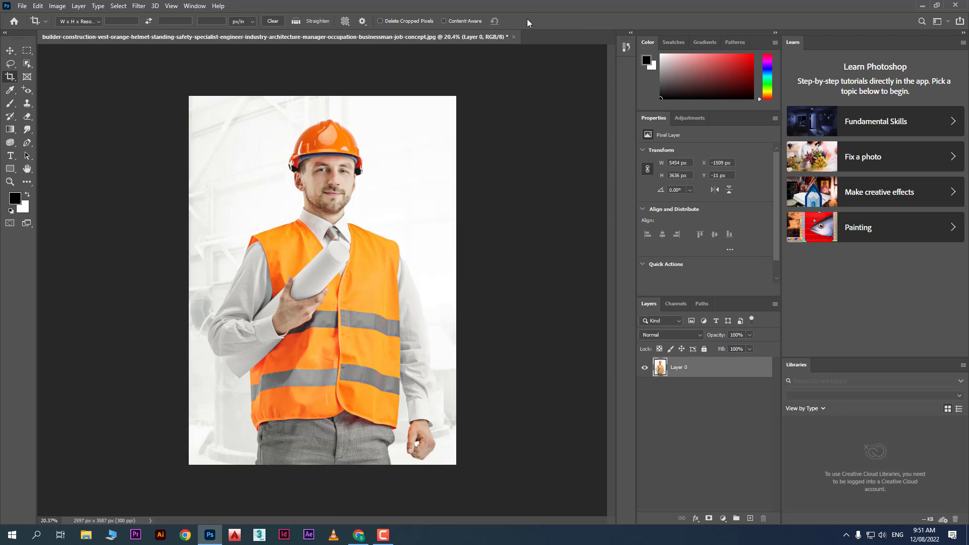
Open the portrait photo of the woman with raised hands from the Downloads folder
left_click(22, 6)
left_click(34, 25)
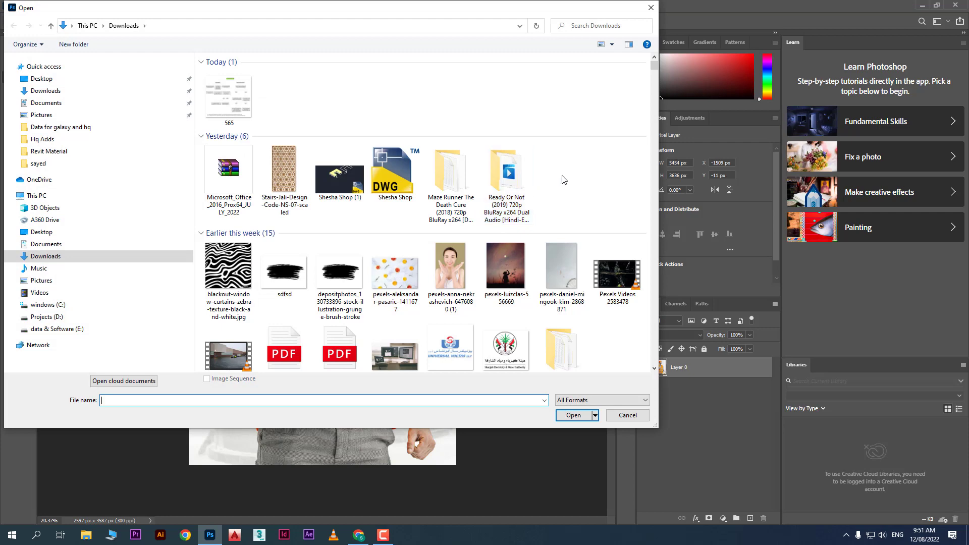
scroll(536, 251, "down", 3)
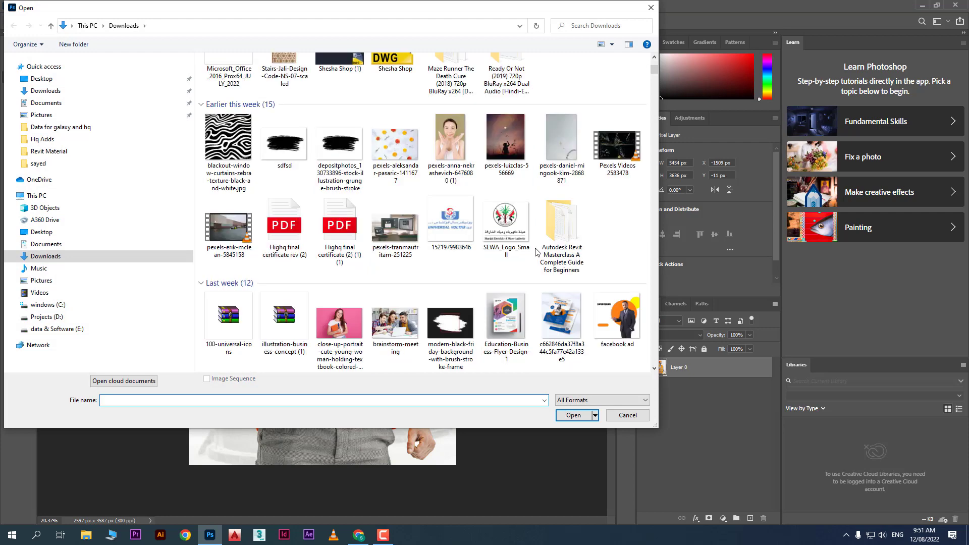
scroll(536, 252, "up", 3)
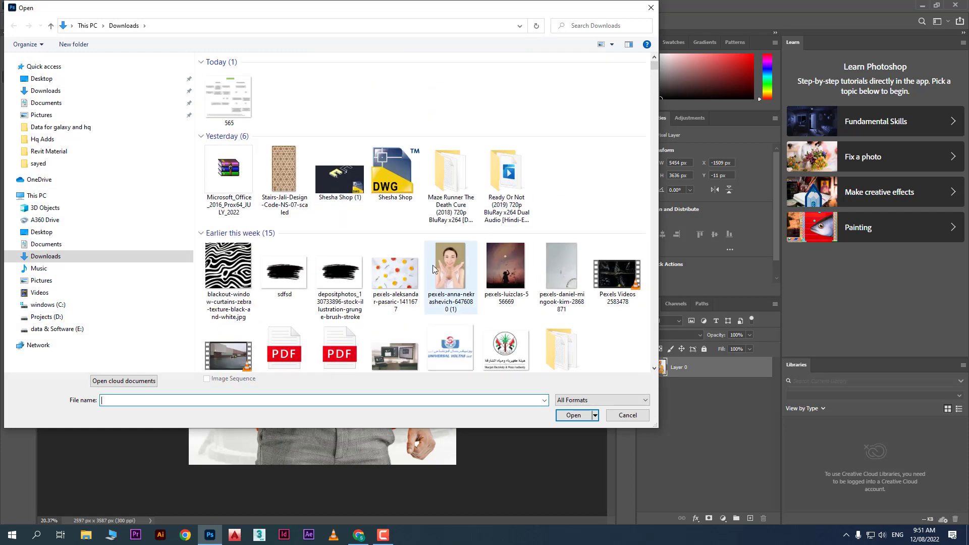
double_click(449, 265)
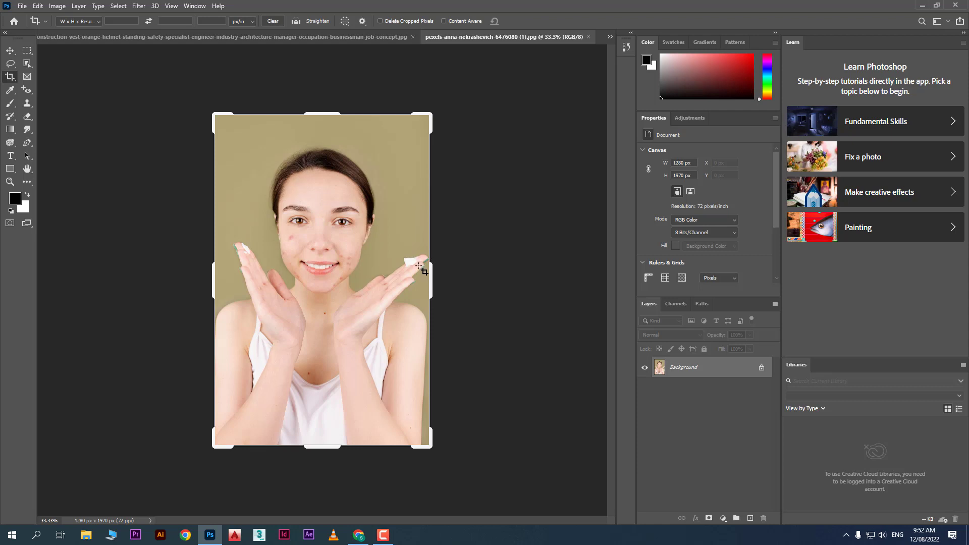
left_click(22, 7)
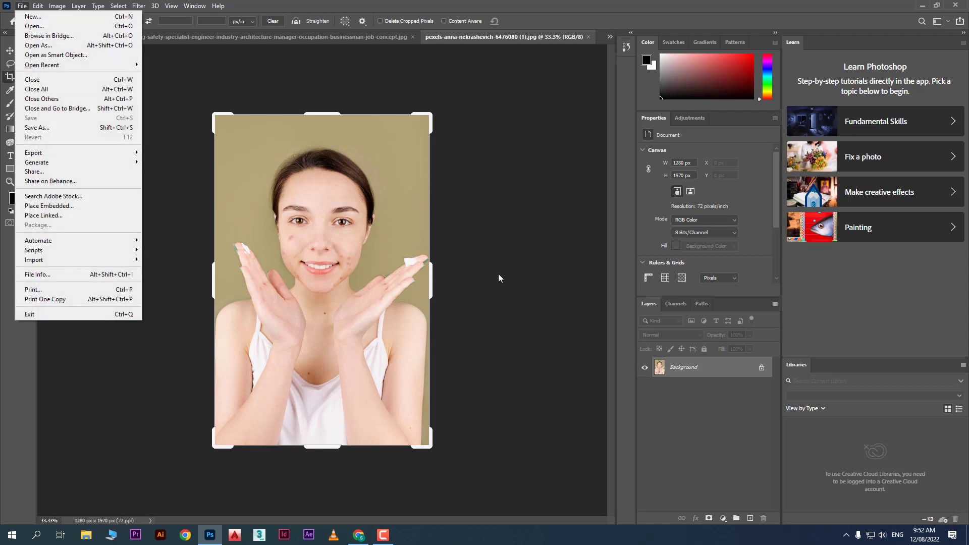
left_click(486, 279)
Expand the portrait to a 1 : 1 (Square) canvas of about 1970 × 1970 px, with Content-Aware filling the empty sides
left_click(79, 21)
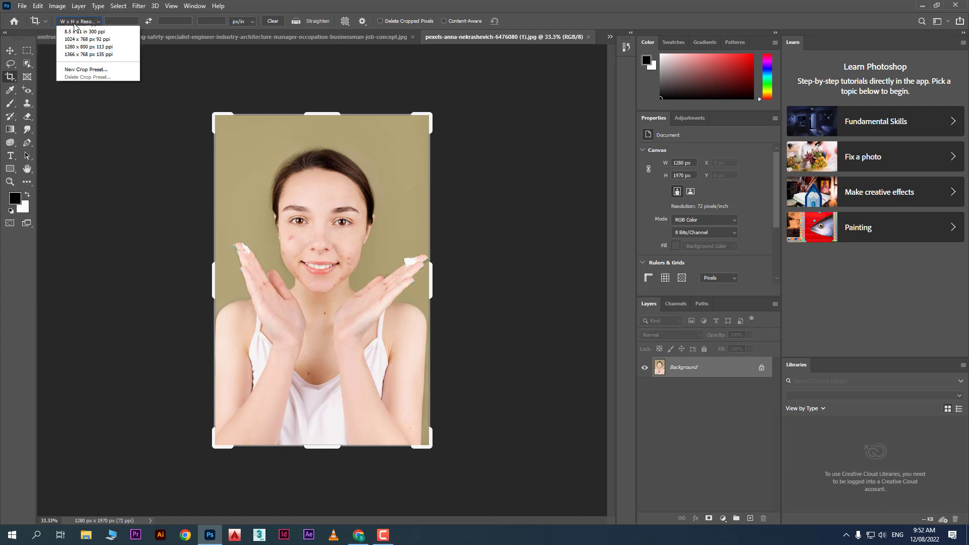
left_click(95, 61)
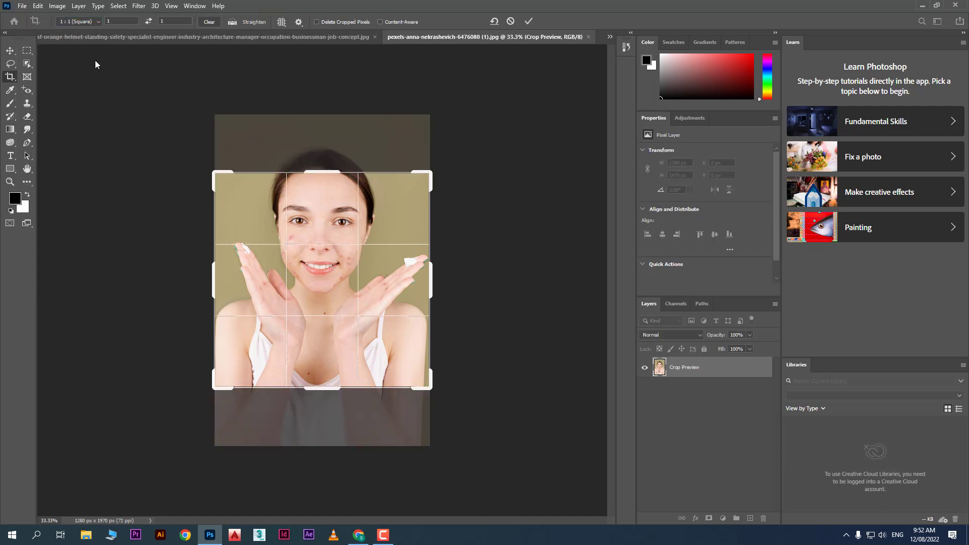
left_click_drag(216, 175, 193, 152)
left_click_drag(443, 407, 481, 437)
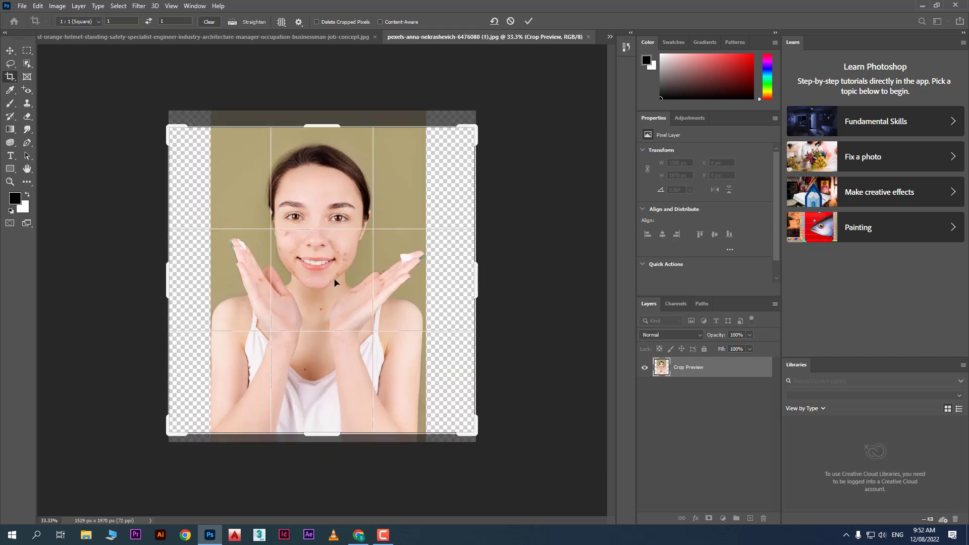
left_click_drag(335, 275, 347, 275)
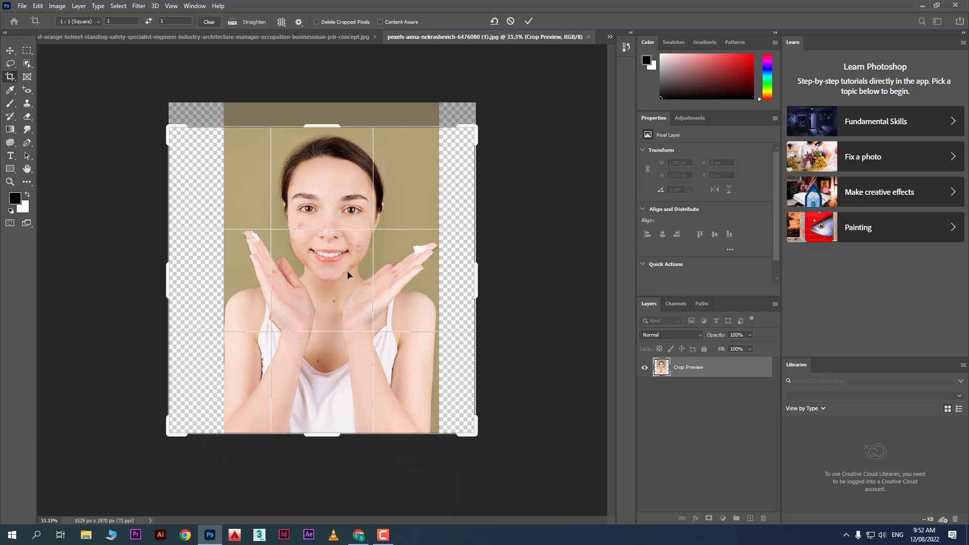
left_click_drag(324, 125, 324, 112)
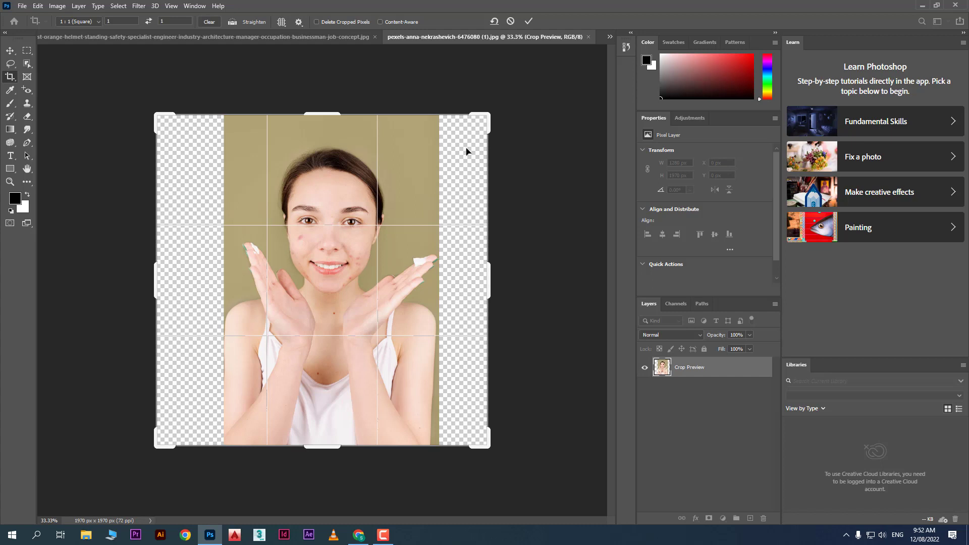
left_click(380, 22)
left_click(529, 20)
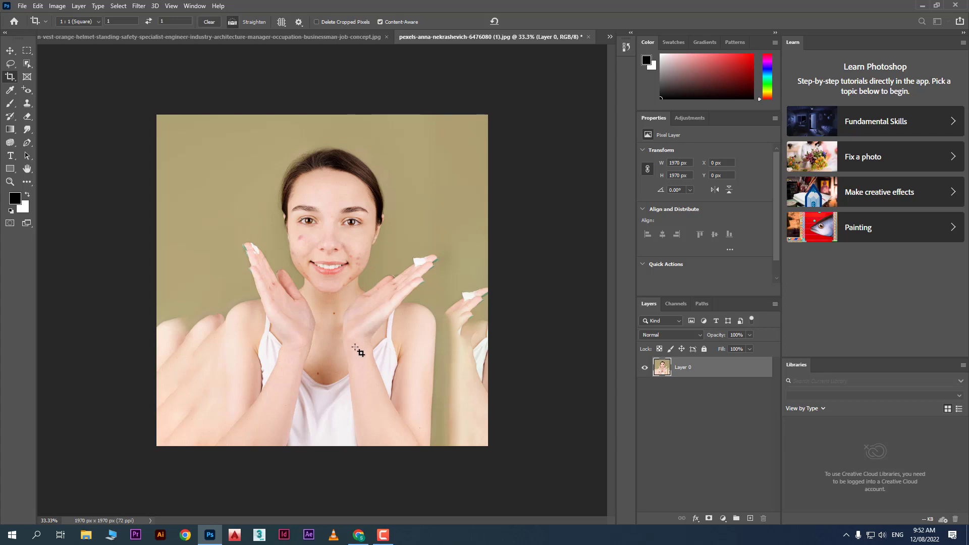
Undo the portrait's square expansion and open the pexels-luizclas-556669 photo from the Downloads folder
key("ctrl+z")
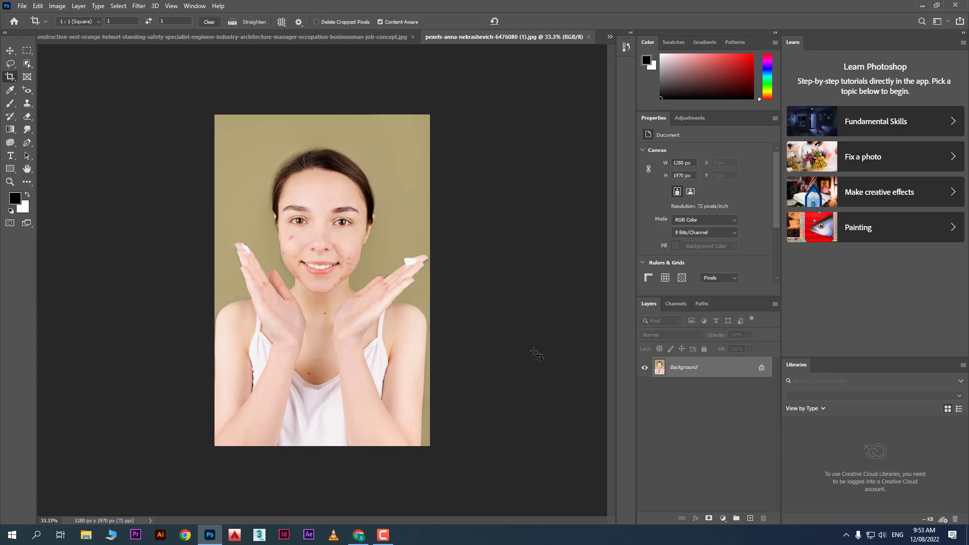
left_click(22, 5)
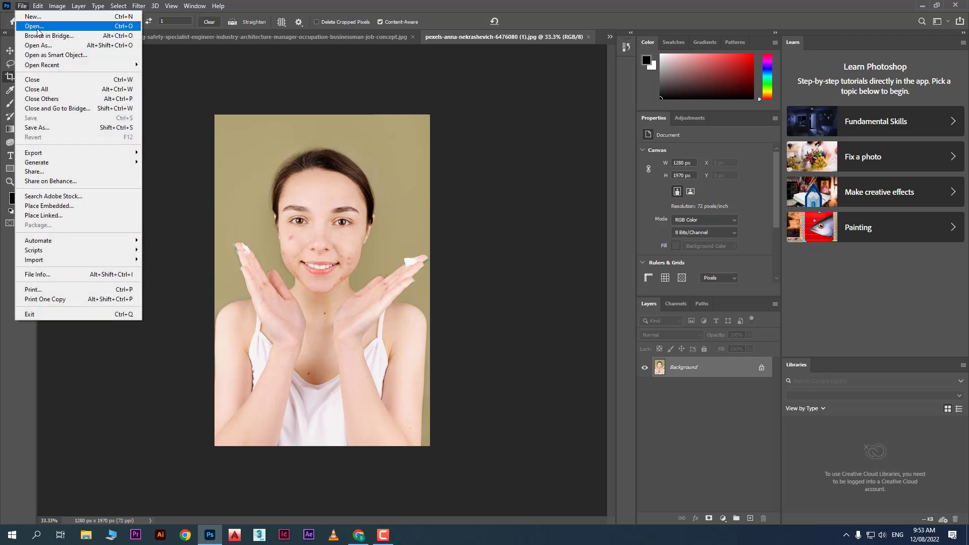
left_click(31, 25)
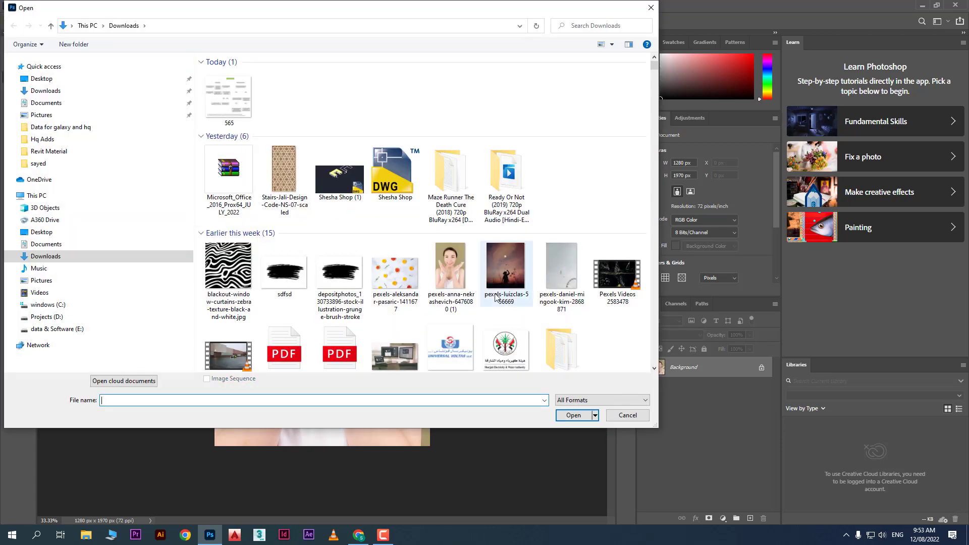
left_click(499, 279)
double_click(499, 279)
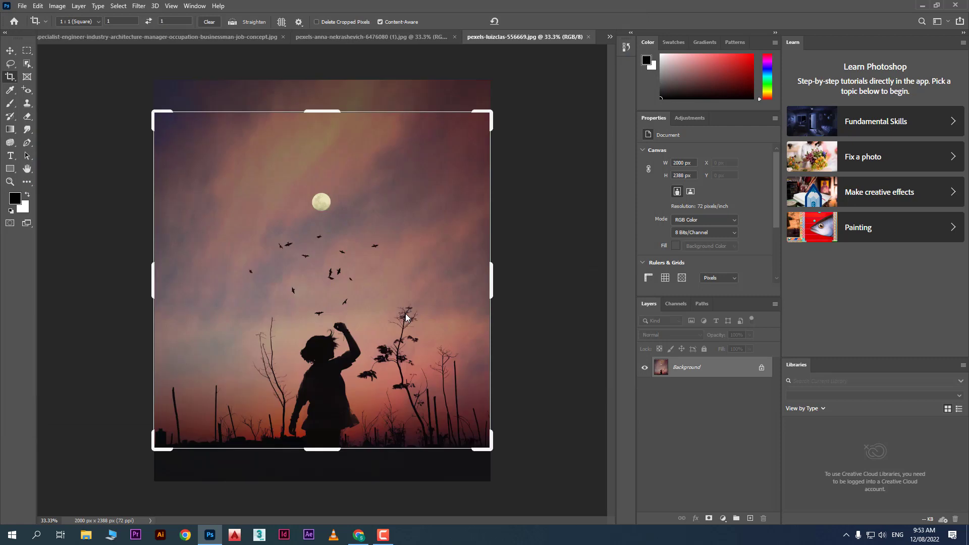
Expand the sunset photo to a 1 : 1 (Square) canvas of about 2500 × 2500 px, with Content-Aware filling the empty borders
left_click_drag(155, 114, 134, 99)
left_click_drag(507, 463, 542, 466)
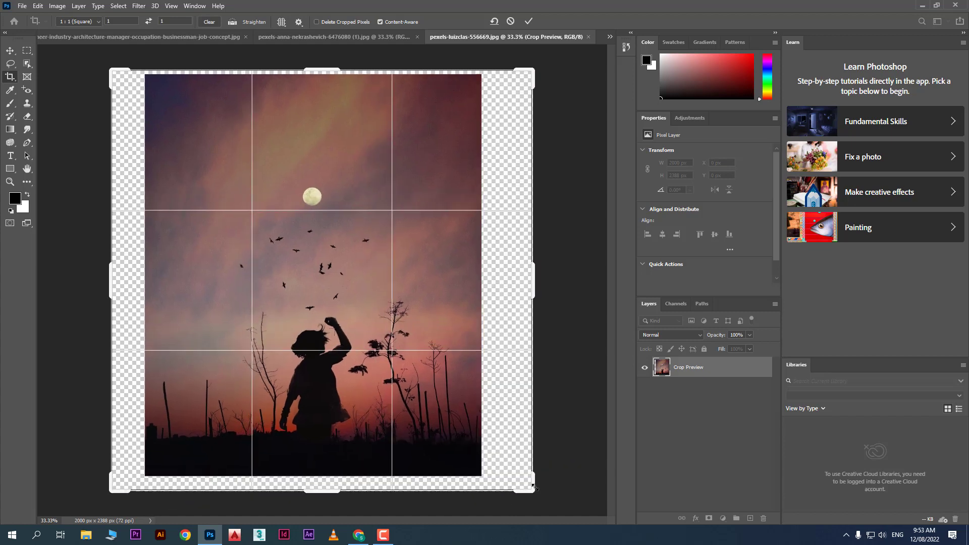
mouse_move(432, 301)
left_mouse_down()
mouse_move(423, 288)
mouse_move(420, 300)
mouse_move(433, 306)
left_mouse_up()
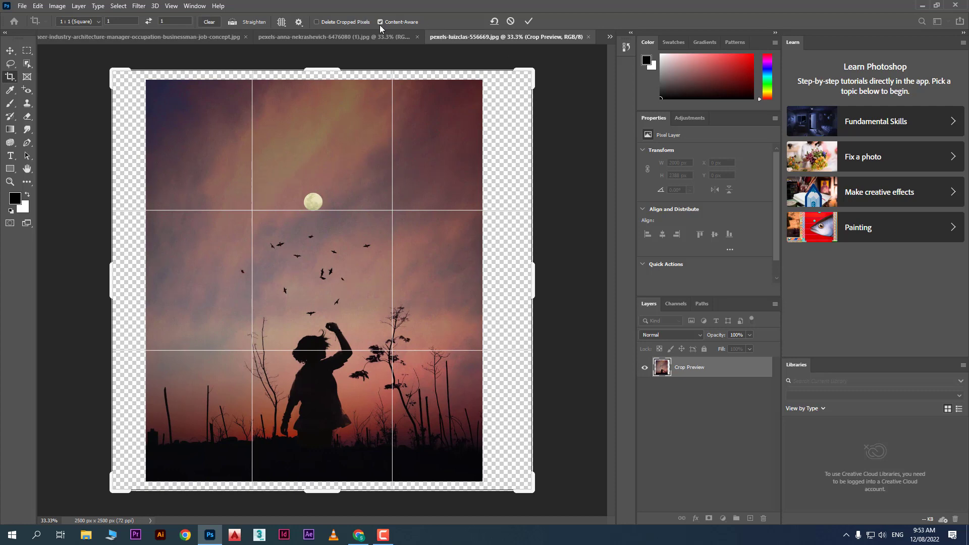
left_click(527, 21)
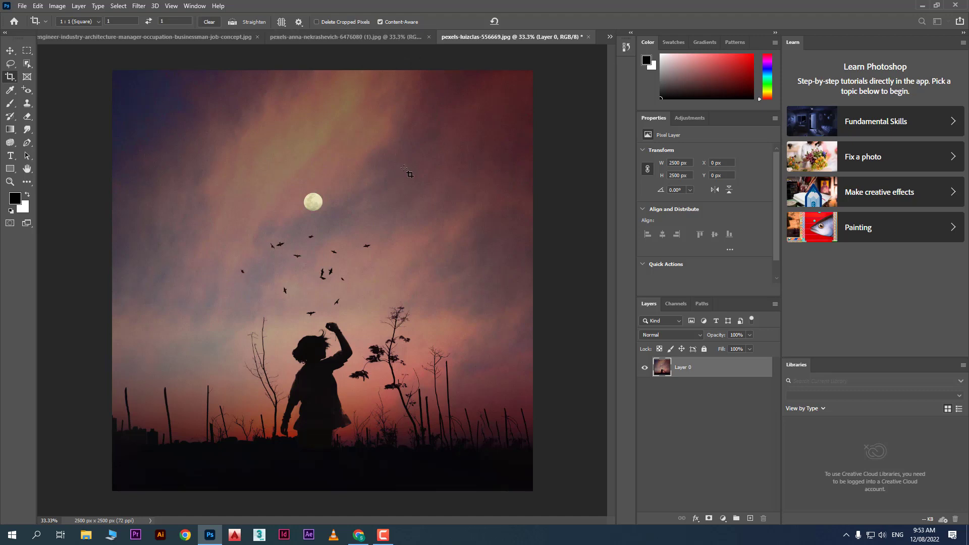
Turn off Content-Aware, straighten the sunset photo along its horizon line and apply the crop at about 2454 × 2454 px
left_click(380, 21)
left_click(232, 22)
left_click_drag(171, 442, 516, 448)
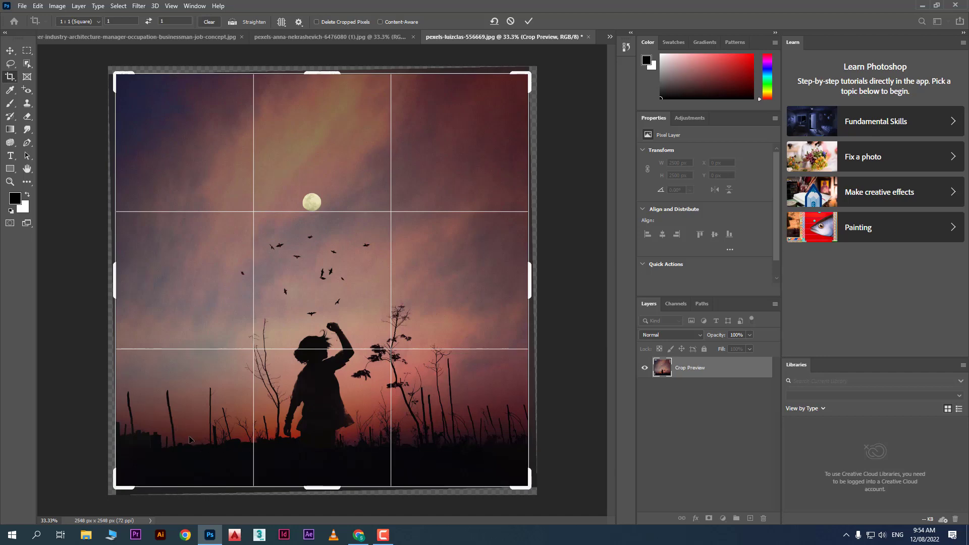
left_click(528, 21)
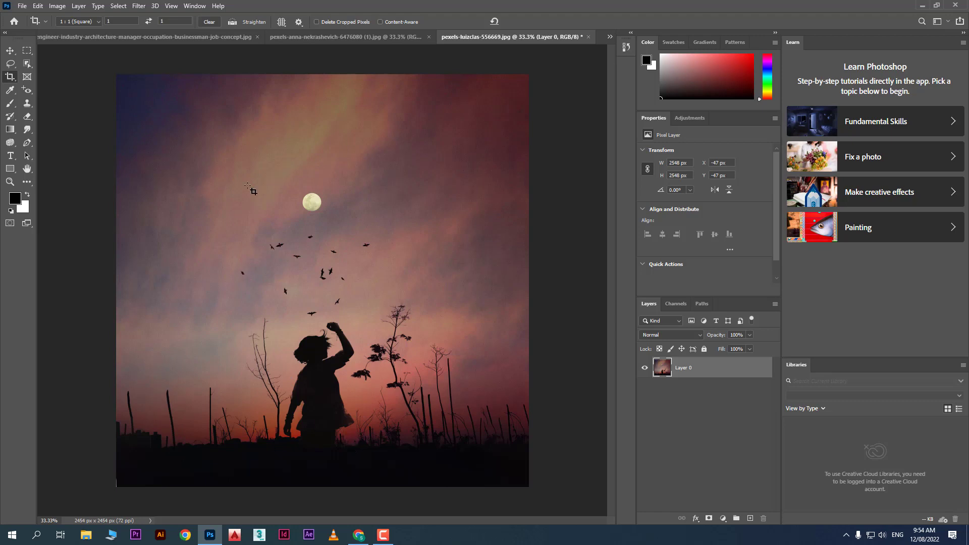
Straighten the sunset photo along the horizon a second time and apply the crop at about 2446 × 2446 px
left_click(232, 22)
left_click_drag(177, 436, 503, 437)
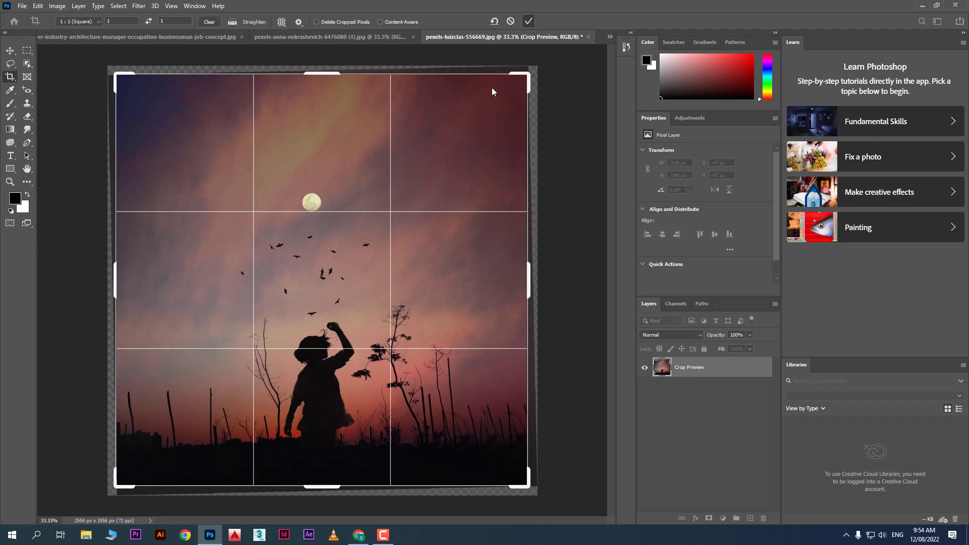
key("Return")
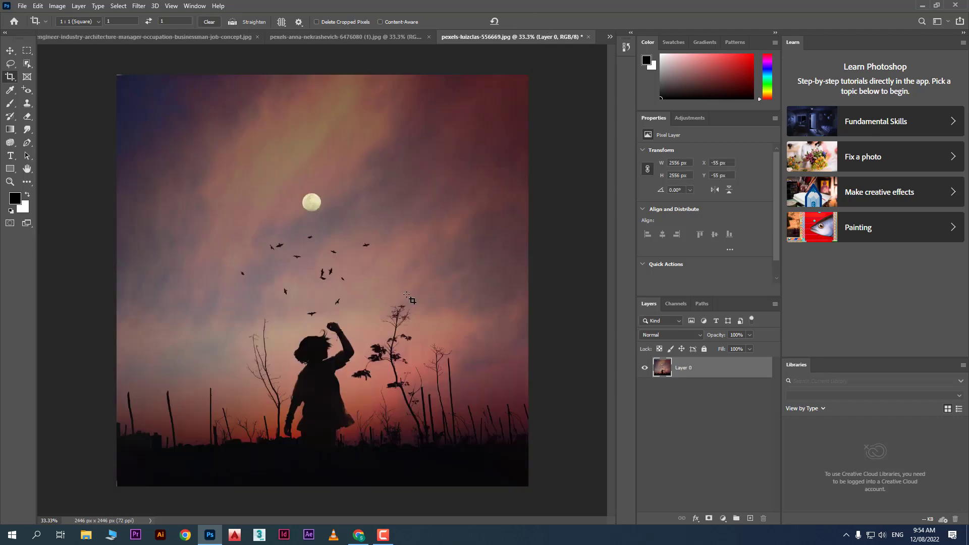
Open the Aluminium-Waterproof-Casement-Windows photo of the living room from the Downloads folder
left_click(22, 6)
left_click(34, 26)
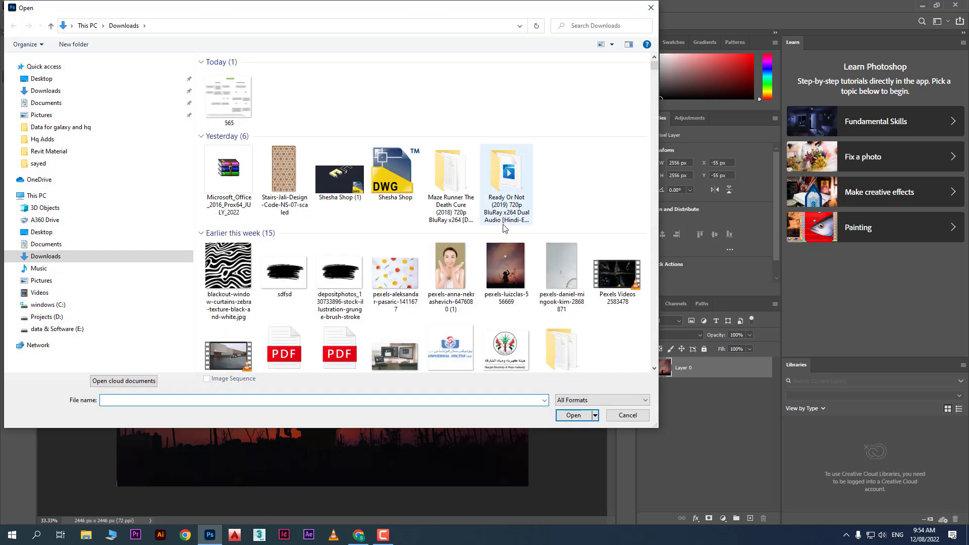
scroll(504, 228, "down", 10)
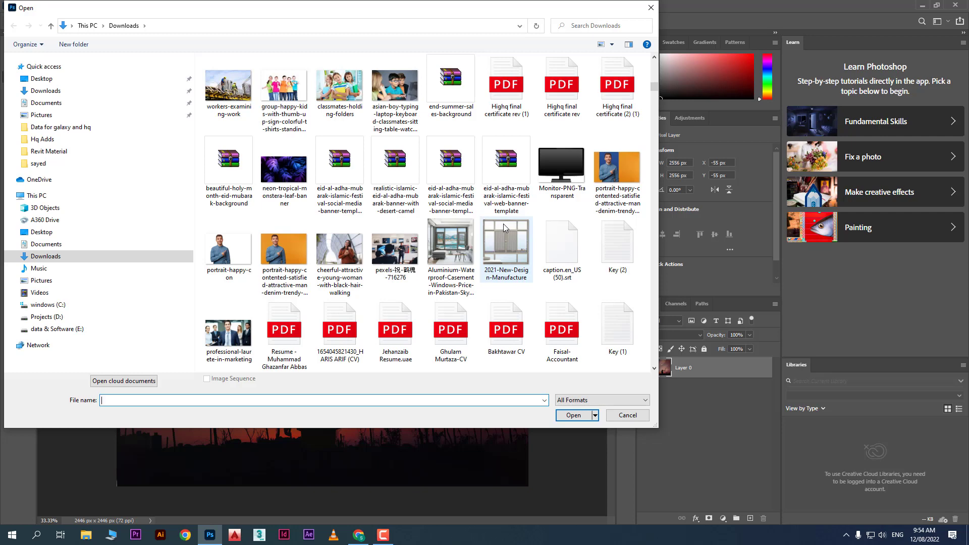
scroll(504, 224, "down", 3)
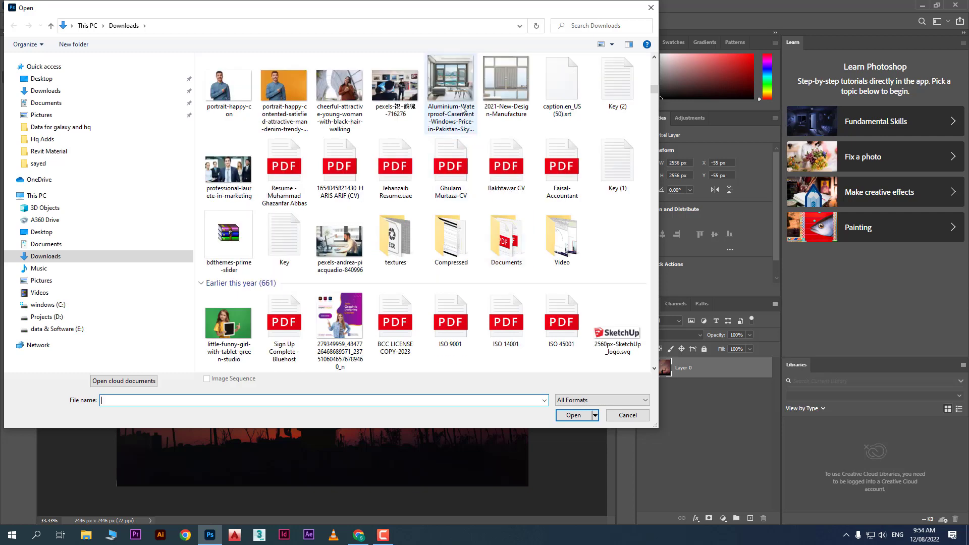
double_click(450, 93)
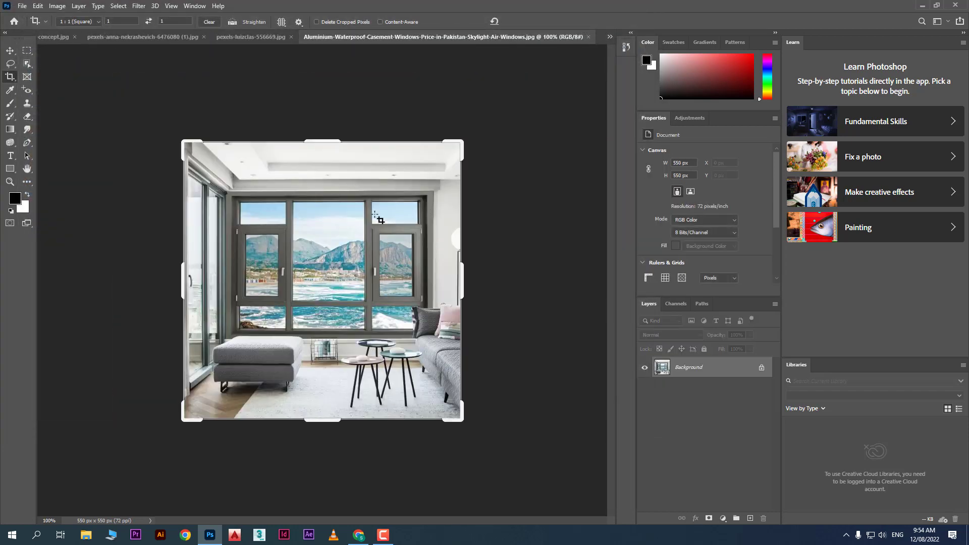
Straighten the living room photo along the window's vertical mullion and apply the crop at about 526 × 526 px
left_click(232, 22)
left_click_drag(357, 206, 364, 324)
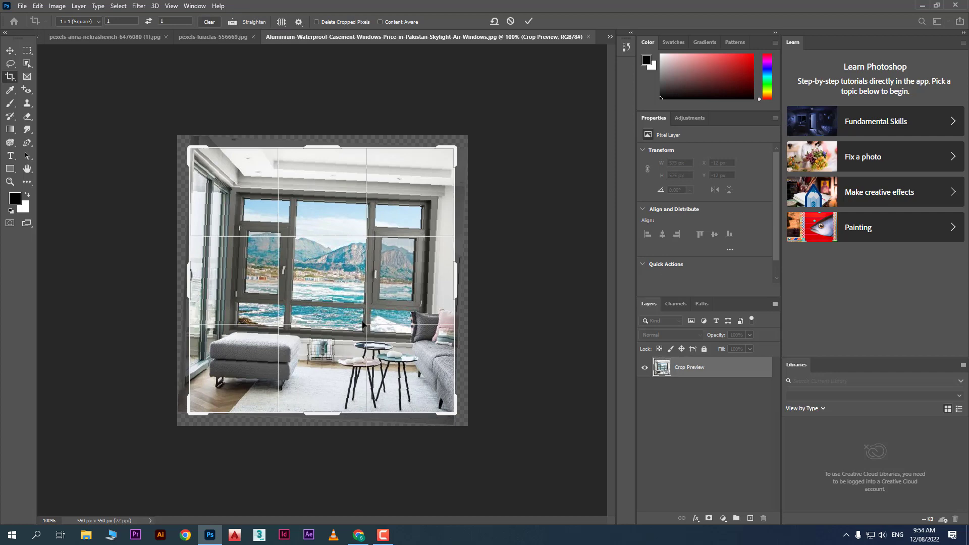
left_click(533, 21)
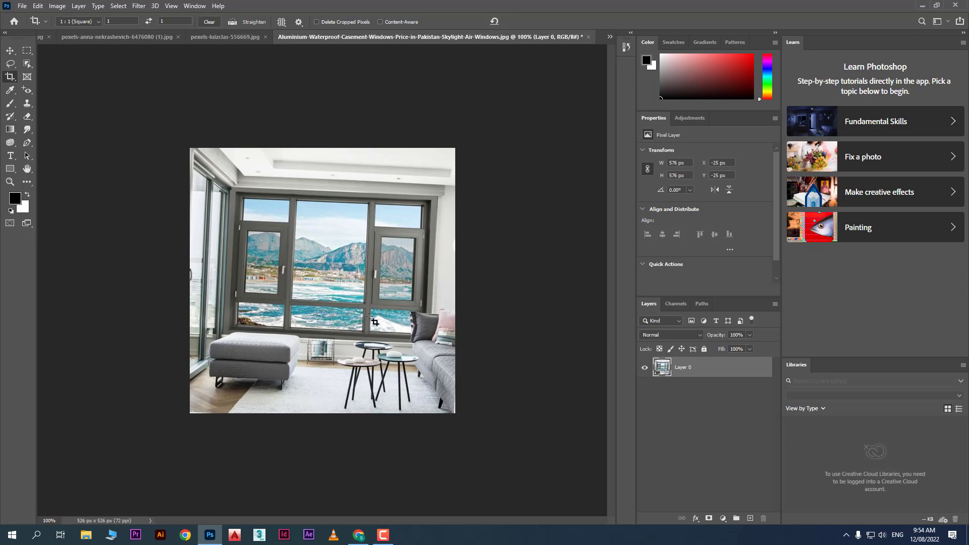
Straighten the living room photo again along the same vertical mullion and apply the crop at about 506 × 506 px
left_click(232, 22)
left_click_drag(367, 208, 362, 331)
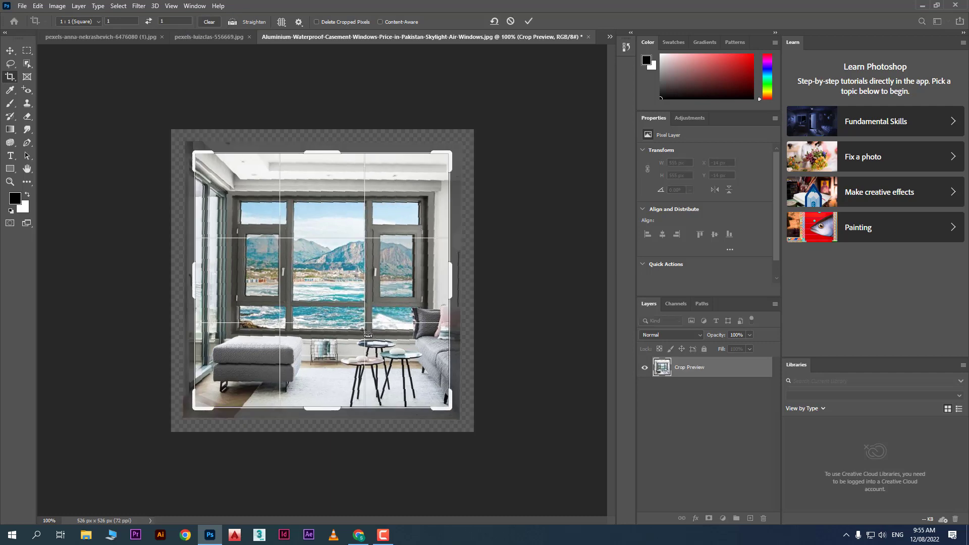
left_click(529, 22)
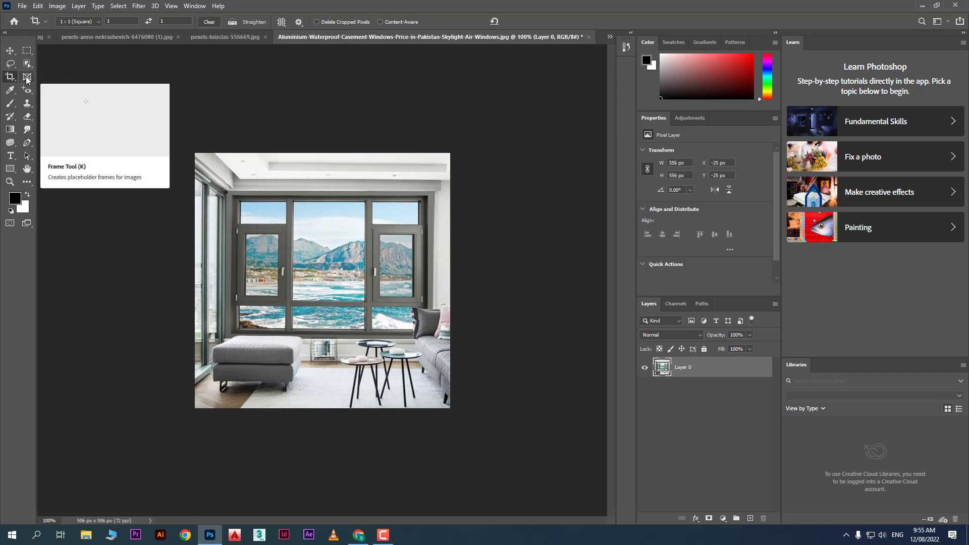
Create a new document from the A4 print preset, 210 × 297 mm at 300 pixels/inch
left_click(23, 6)
left_click(38, 18)
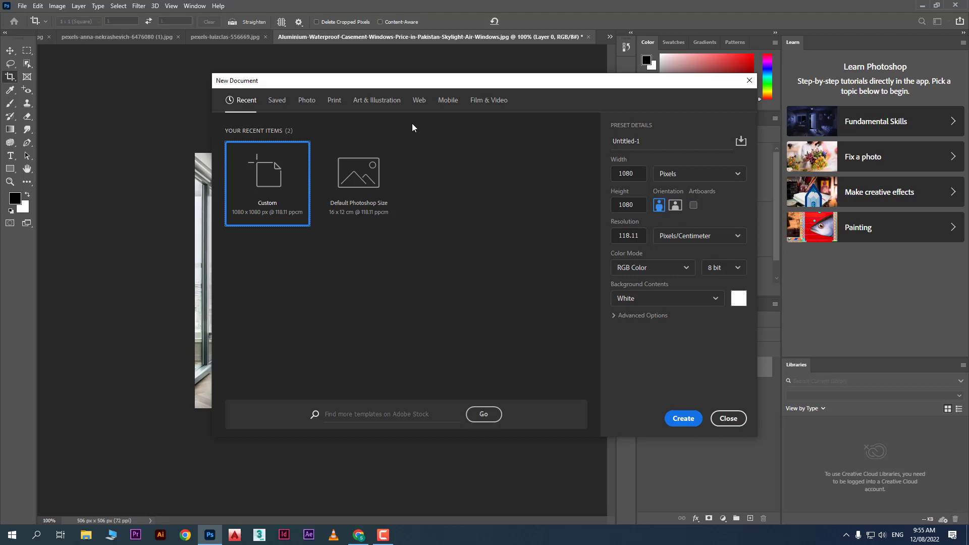
left_click(335, 100)
left_click(523, 206)
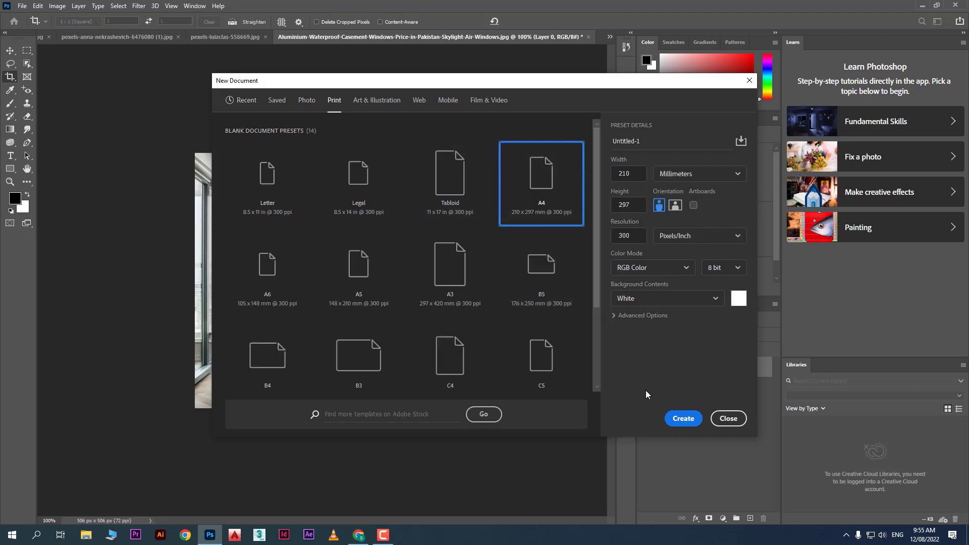
left_click(683, 422)
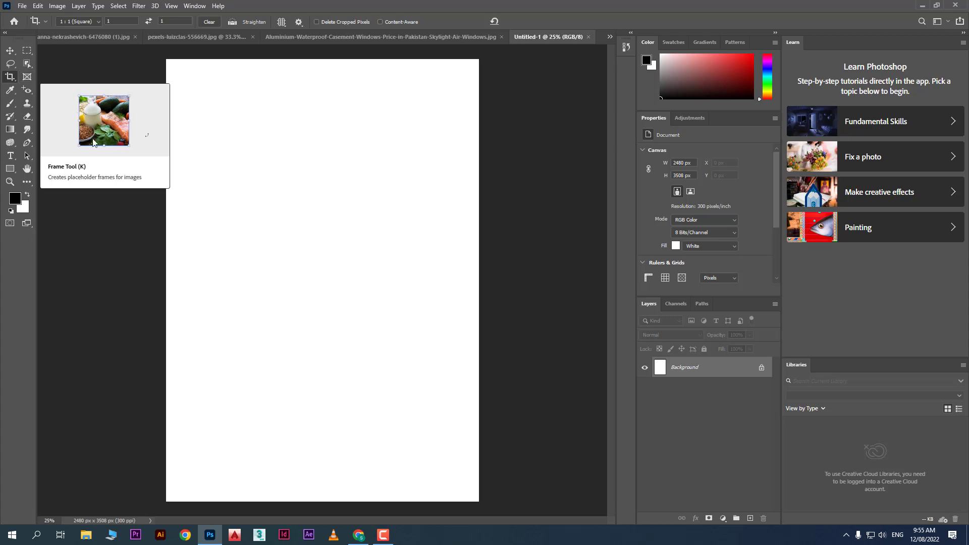
Draw a rectangular frame about 1036 × 932 px in the page's upper part and an elliptical frame about 1160 × 1156 px below it
left_click(27, 77)
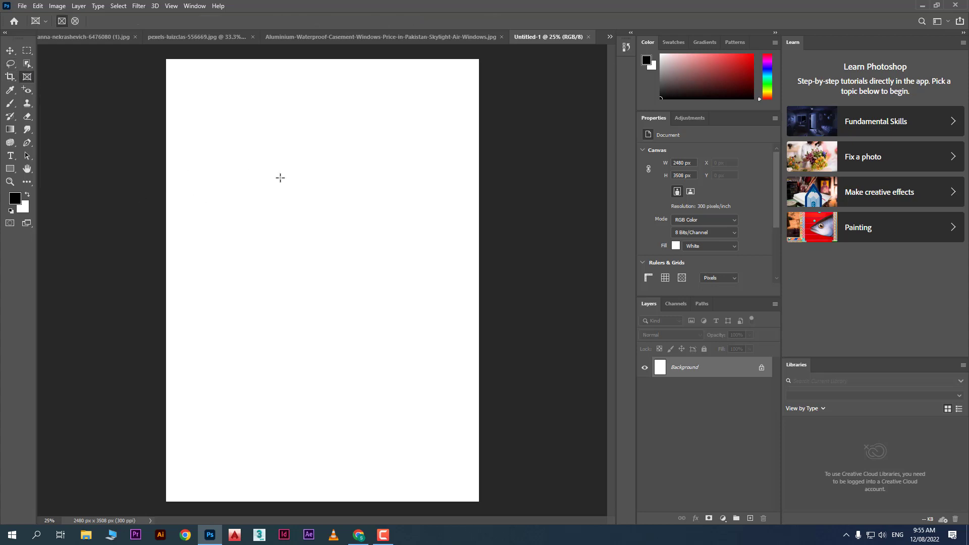
left_click_drag(245, 87, 376, 205)
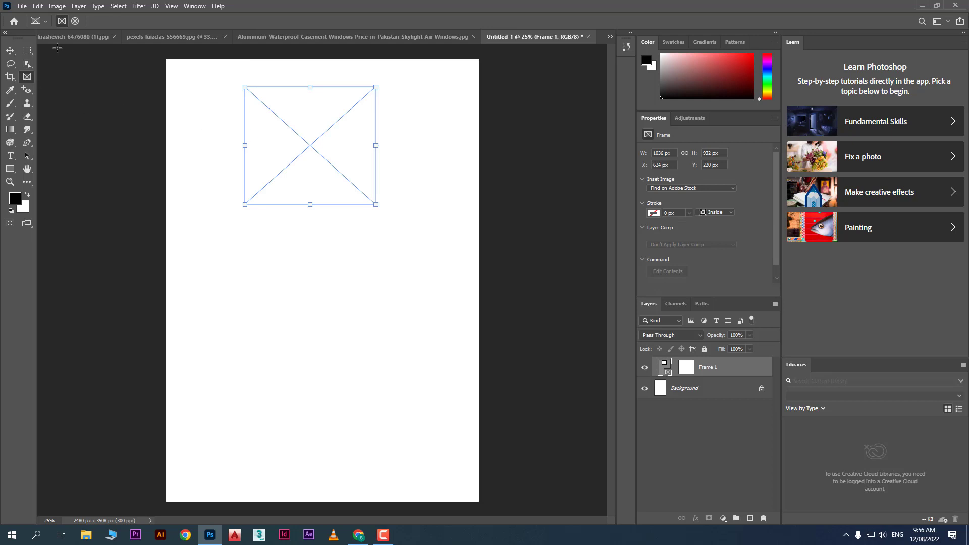
left_click(74, 21)
left_click_drag(244, 269, 390, 414)
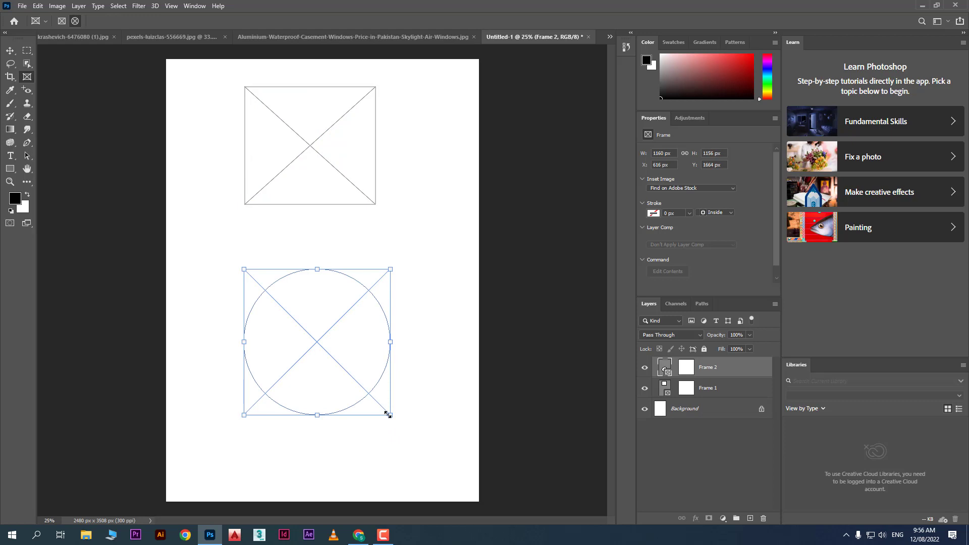
Move the rectangular frame to about X 678 px, Y 244 px and place the pexels-luizclas-556669 photo in it as an embedded image
left_click(10, 51)
mouse_move(309, 151)
left_mouse_down()
mouse_move(315, 162)
mouse_move(308, 150)
left_mouse_up()
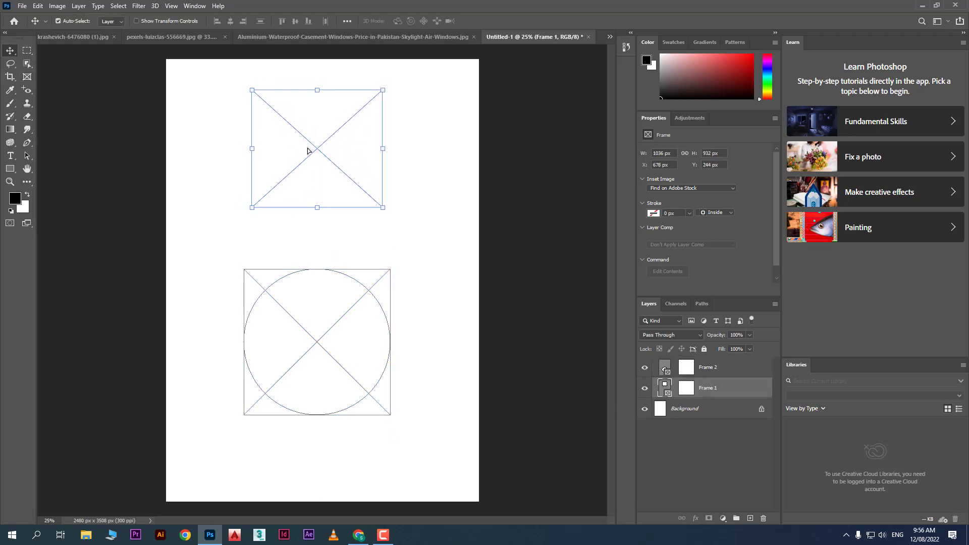
left_click(22, 6)
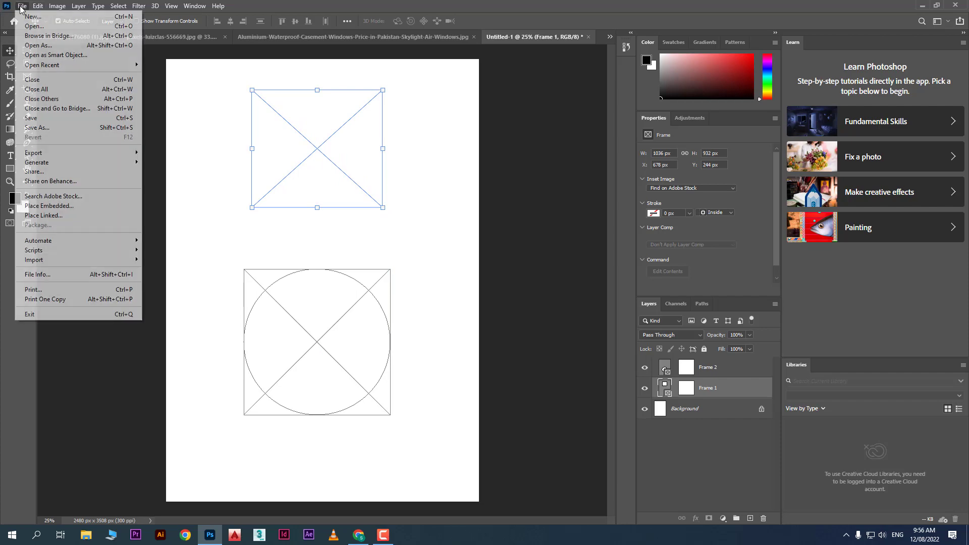
left_click(96, 205)
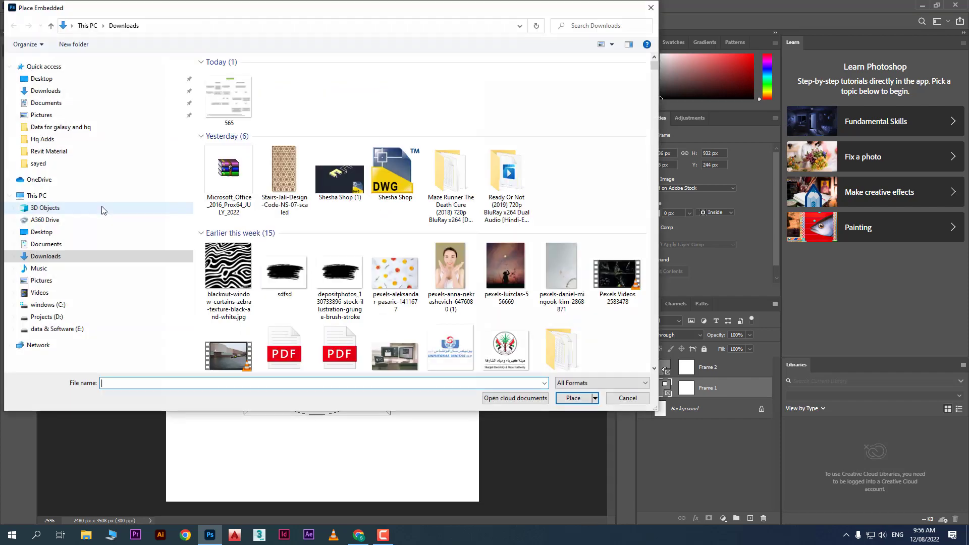
double_click(506, 267)
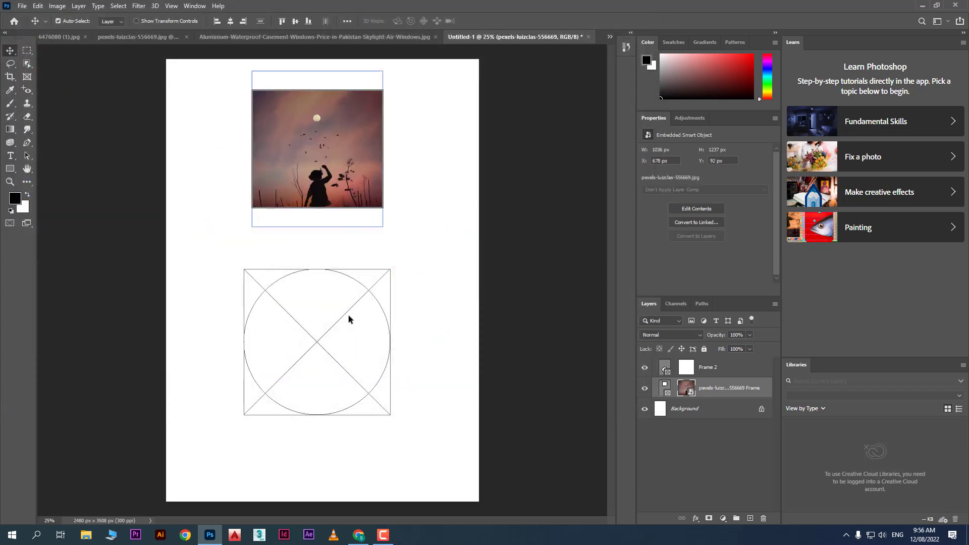
Place the young-happy-nurse photo into the elliptical frame from the Downloads folder in File Explorer
left_click(316, 331)
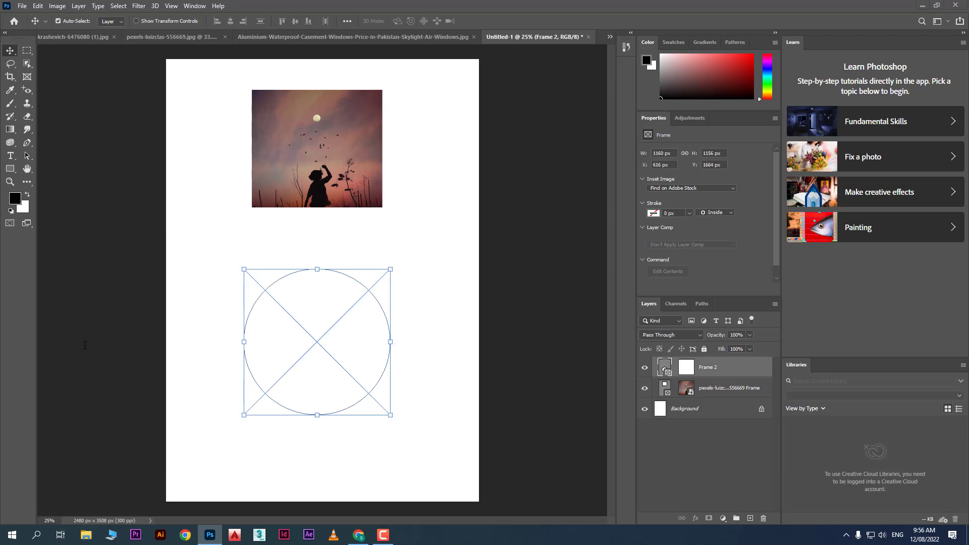
key("super+e")
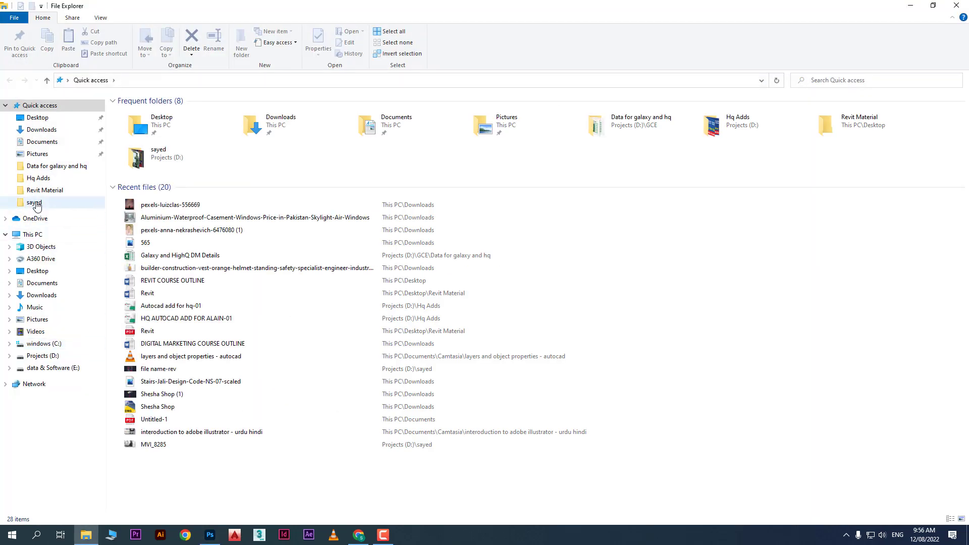
left_click(61, 132)
scroll(592, 383, "down", 10)
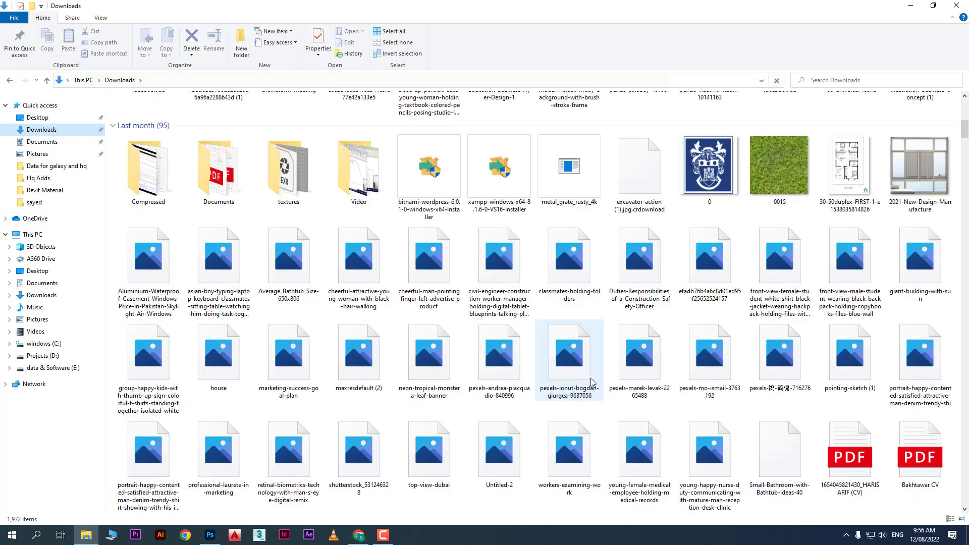
left_click(711, 174)
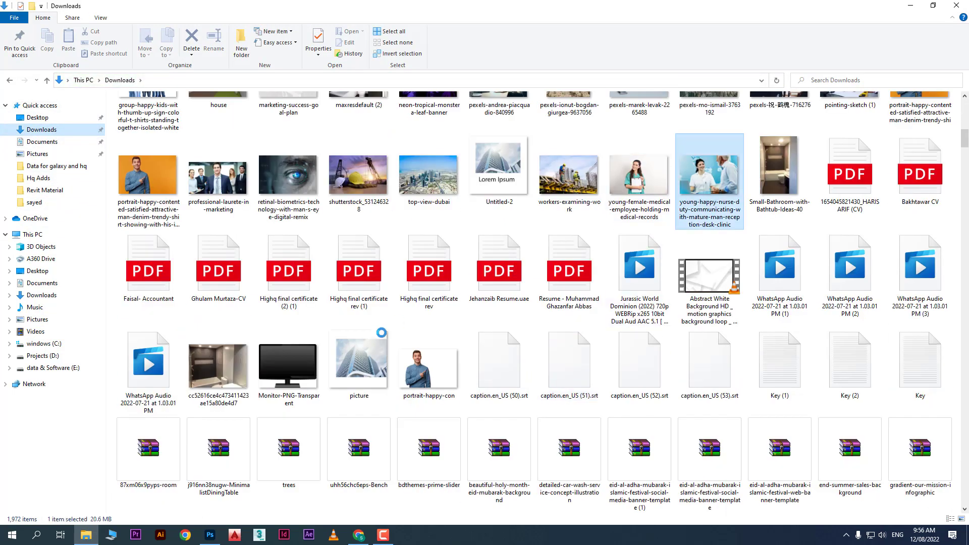
left_click_drag(212, 439, 316, 342)
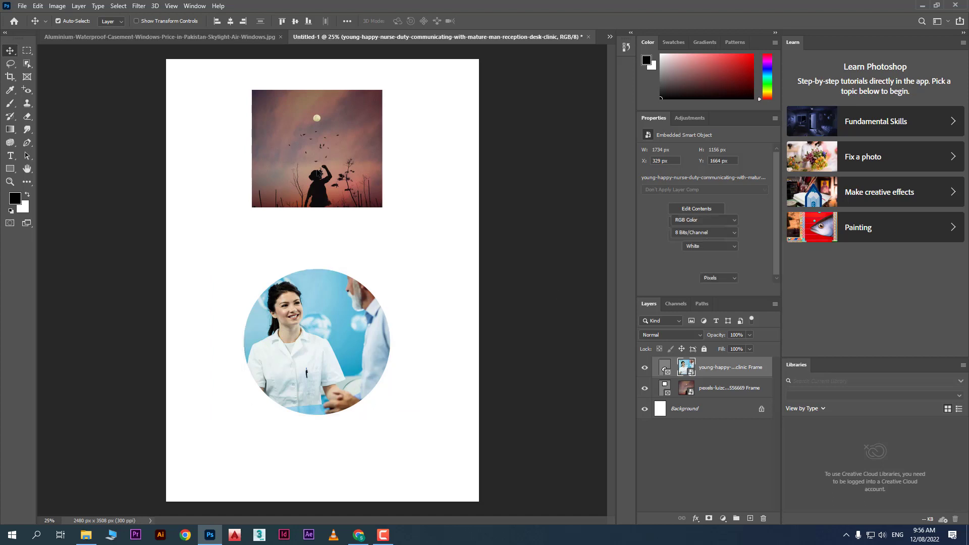
Shift the filled rectangular frame slightly right and down, and the elliptical frame to about X 496 px, Y 1560 px
mouse_move(306, 151)
left_mouse_down()
mouse_move(323, 171)
mouse_move(312, 163)
left_mouse_up()
mouse_move(334, 331)
left_mouse_down()
mouse_move(303, 314)
mouse_move(324, 236)
mouse_move(321, 326)
left_mouse_up()
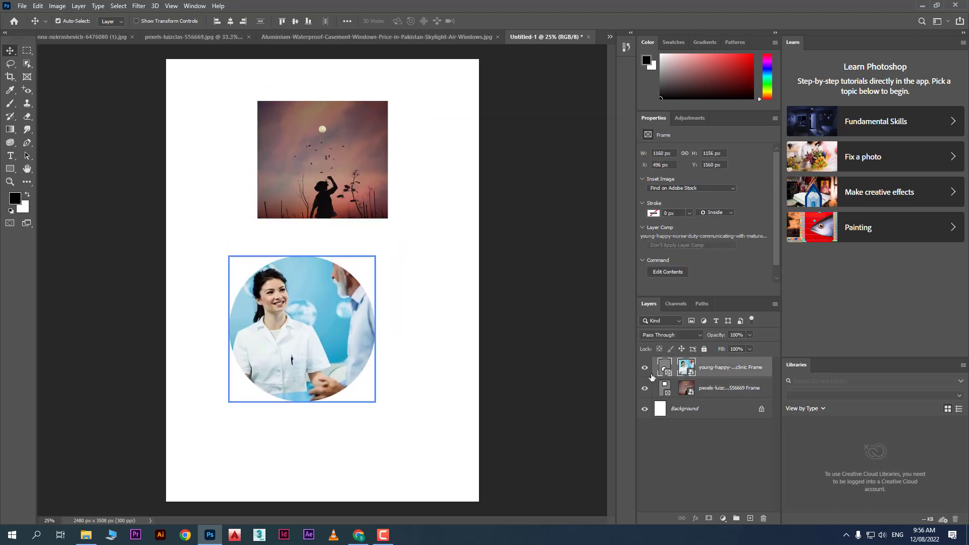
Dock the Layers panel in its own wider column beside the canvas and show large layer thumbnails
left_click_drag(653, 302, 612, 129)
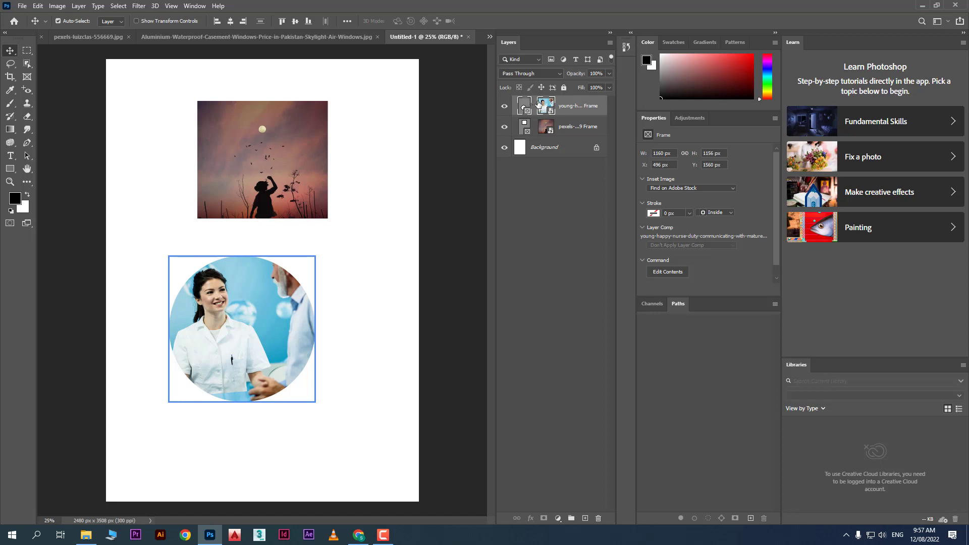
right_click(542, 104)
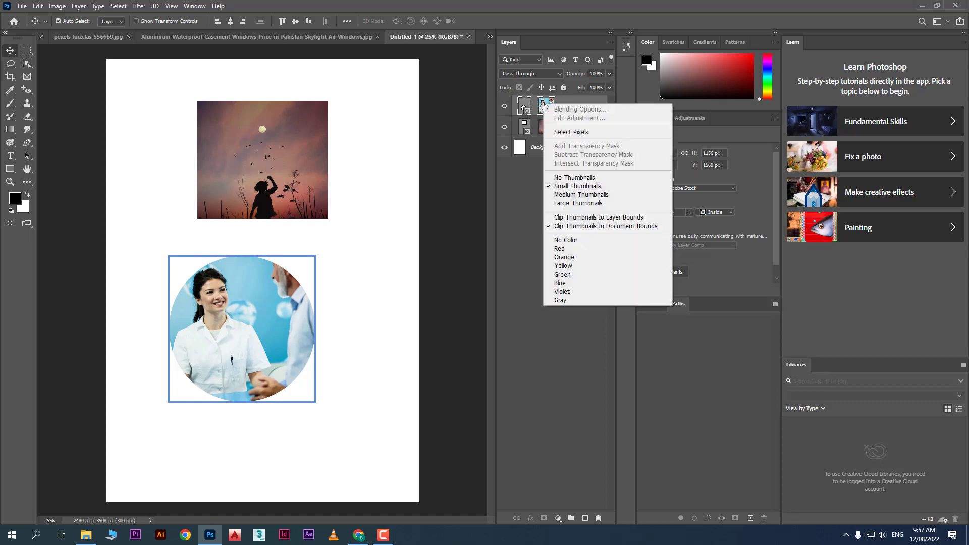
left_click(574, 203)
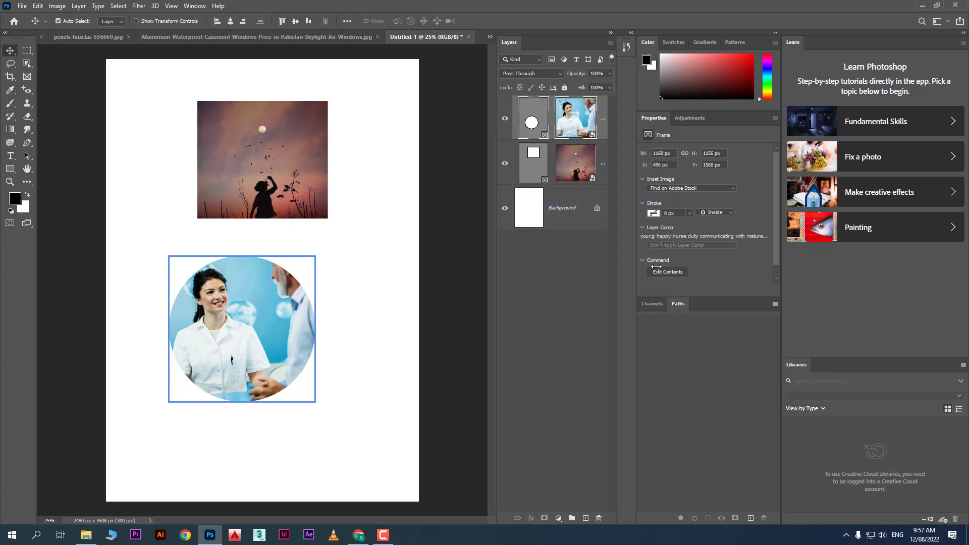
left_click_drag(637, 268, 669, 268)
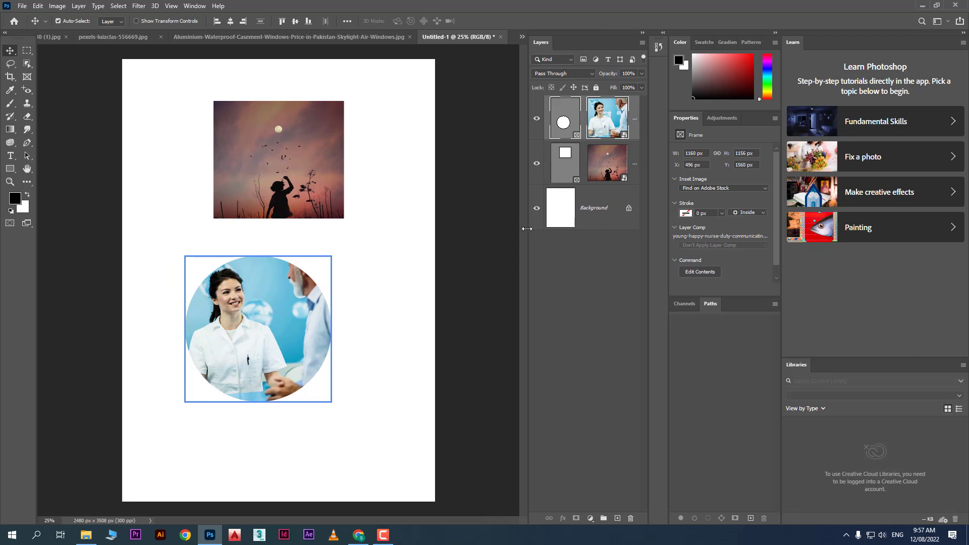
left_click_drag(526, 228, 479, 229)
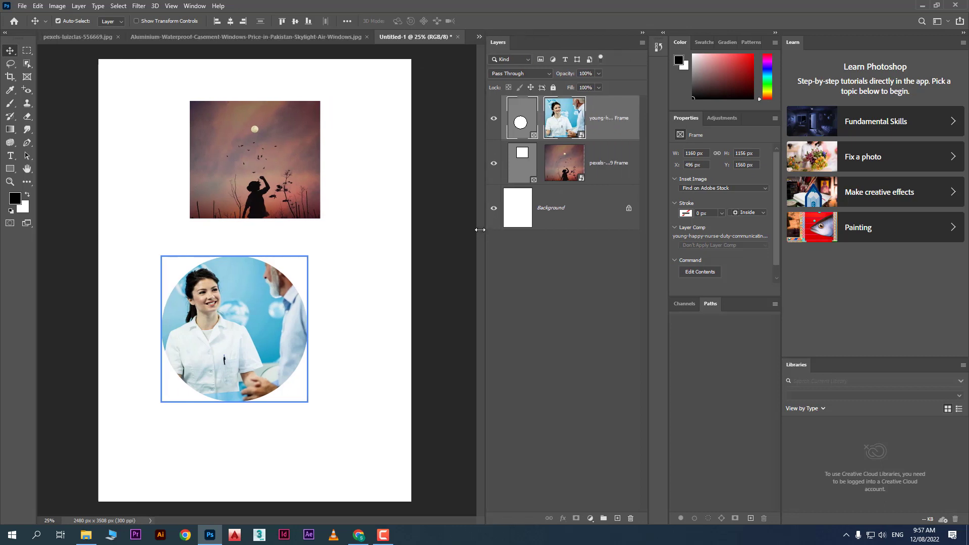
Select only the elliptical frame, without its nurse photo, and shrink it to about 956 × 924 px from its upper-right corner
left_click(517, 117)
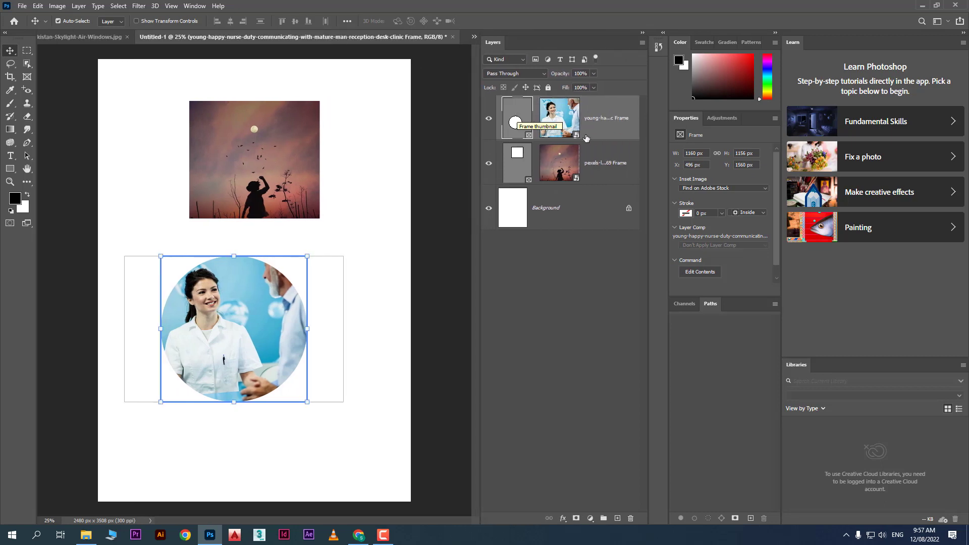
left_click(562, 123)
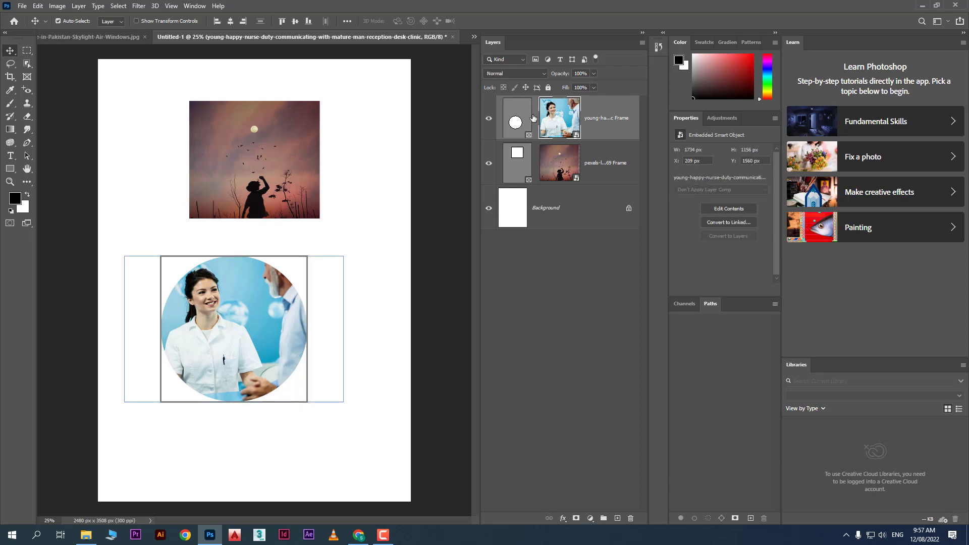
left_click(515, 117)
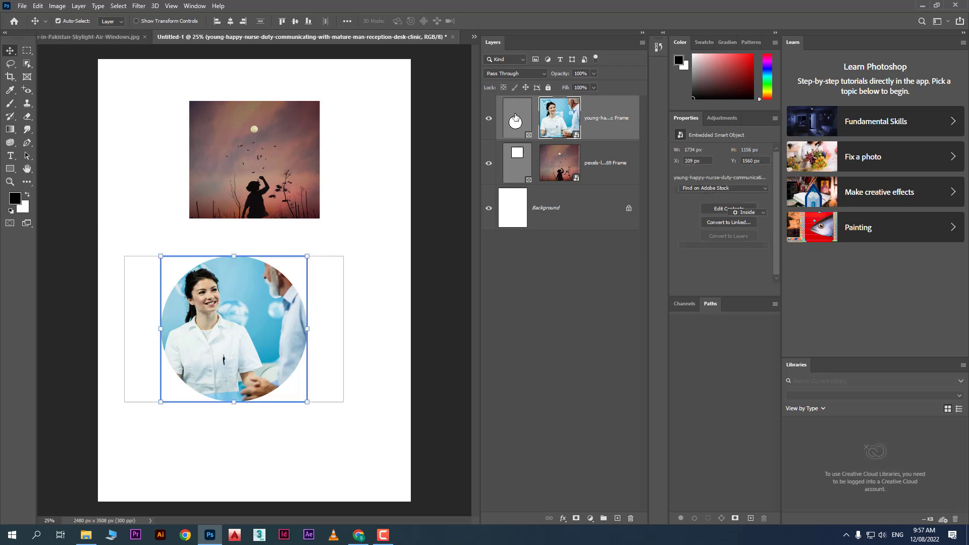
left_click(564, 118)
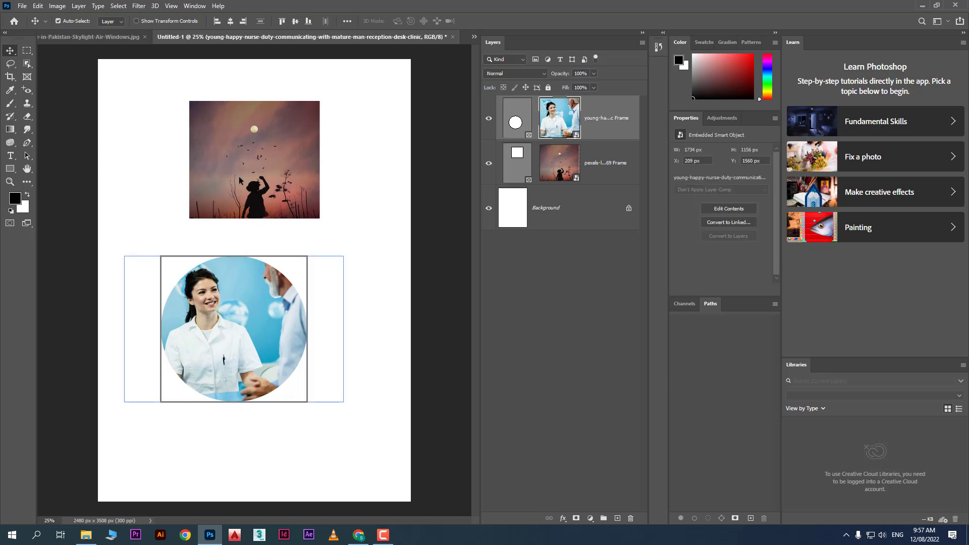
left_click(517, 122)
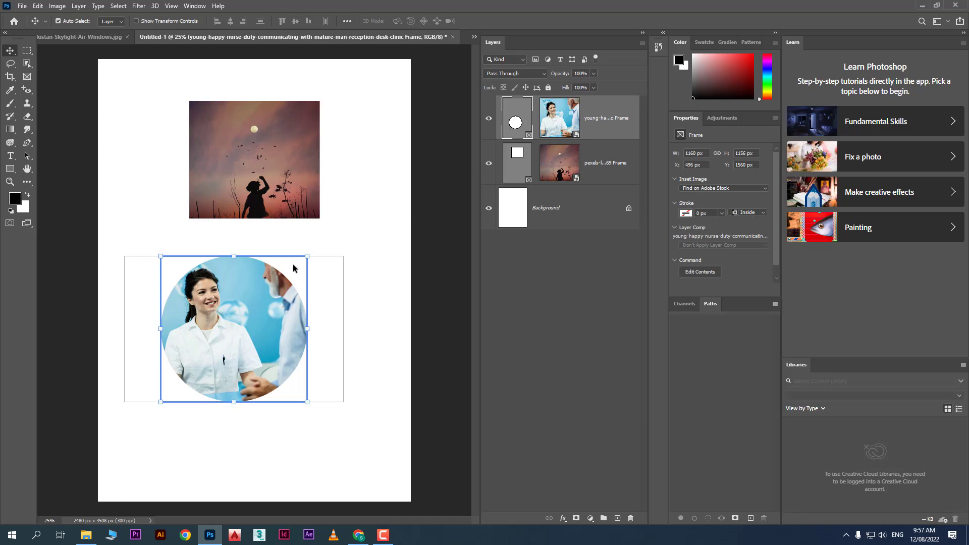
left_click_drag(306, 256, 281, 285)
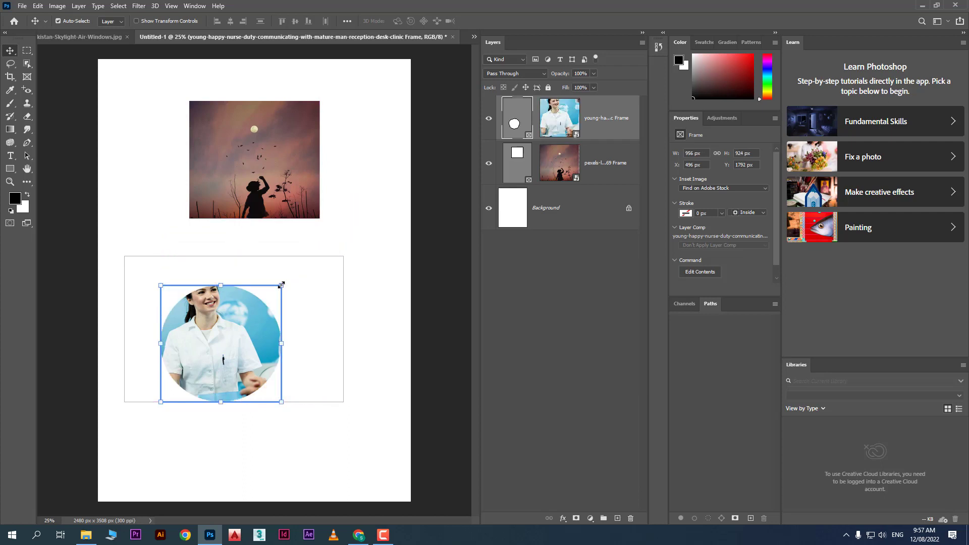
Move the elliptical frame together with its photo slightly right, to about X 560 px, Y 1792 px
left_click(565, 119)
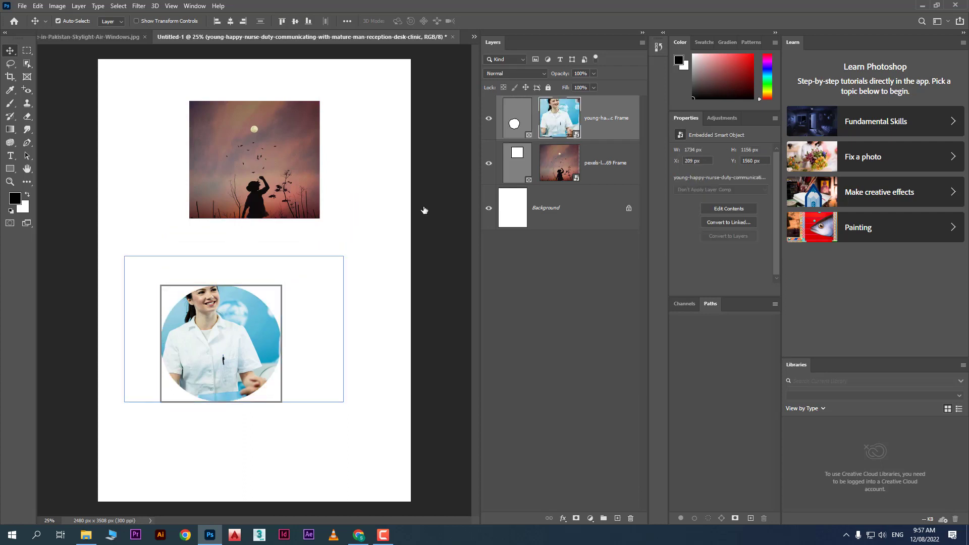
left_click(298, 481)
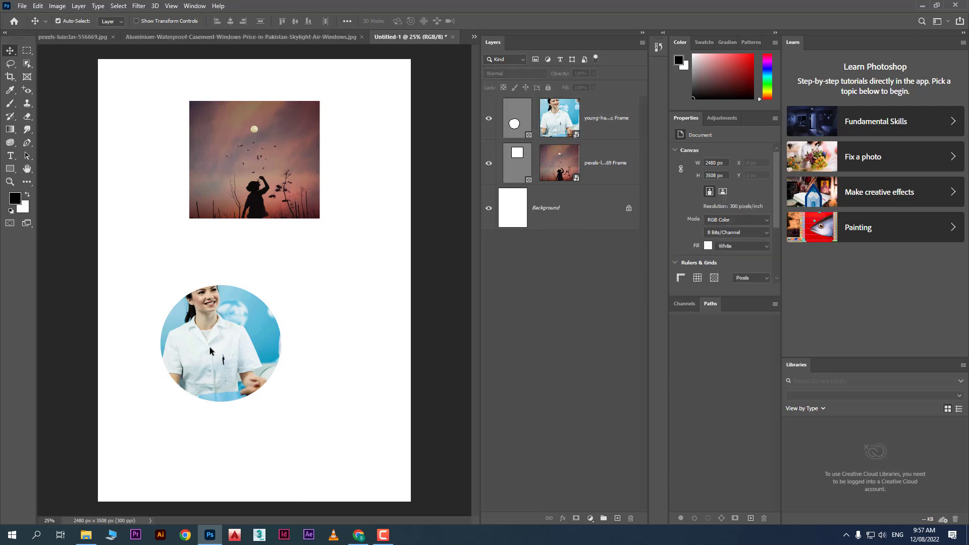
left_click(241, 332)
left_click_drag(230, 339, 239, 339)
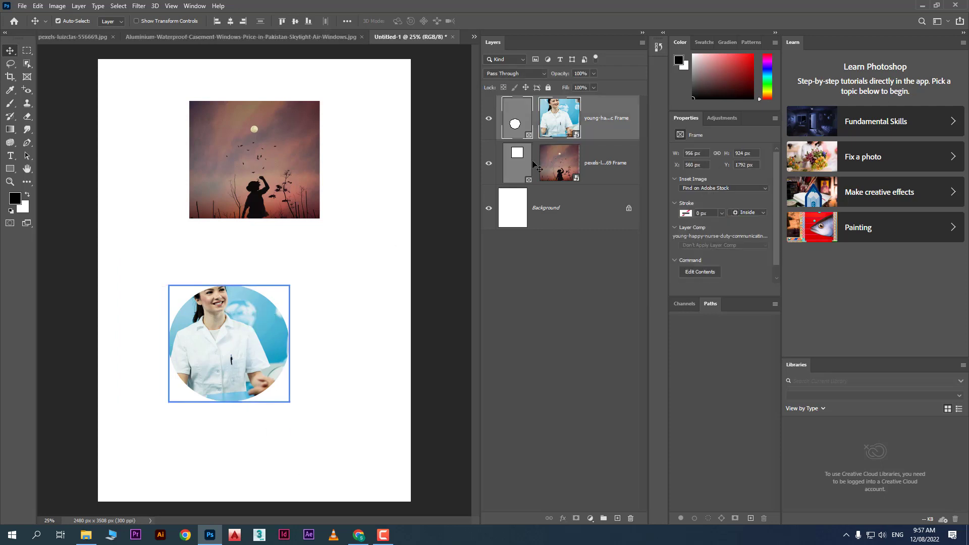
Scale the nurse photo inside the elliptical frame to about 1466 × 978 px and reposition it at about X 253 px, Y 1765 px
left_click(564, 127)
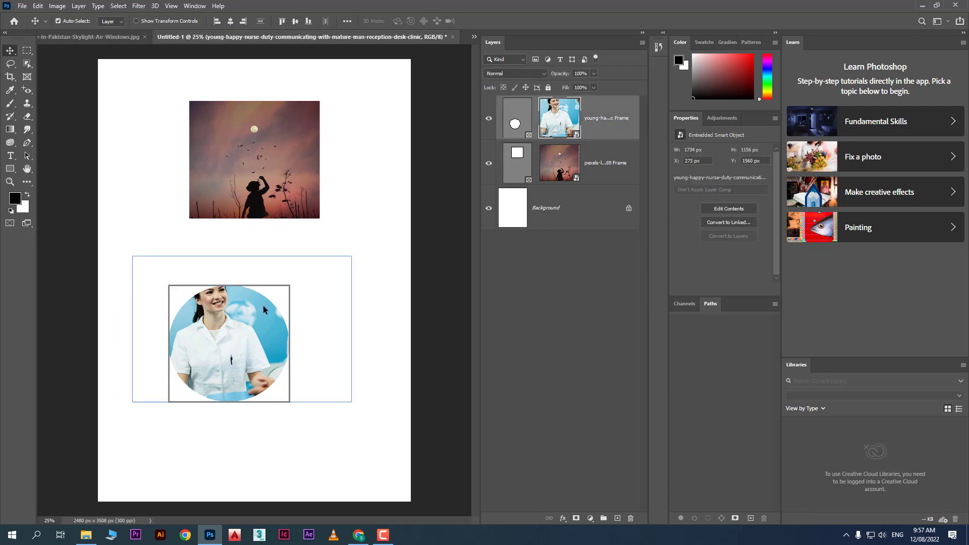
key("ctrl+t")
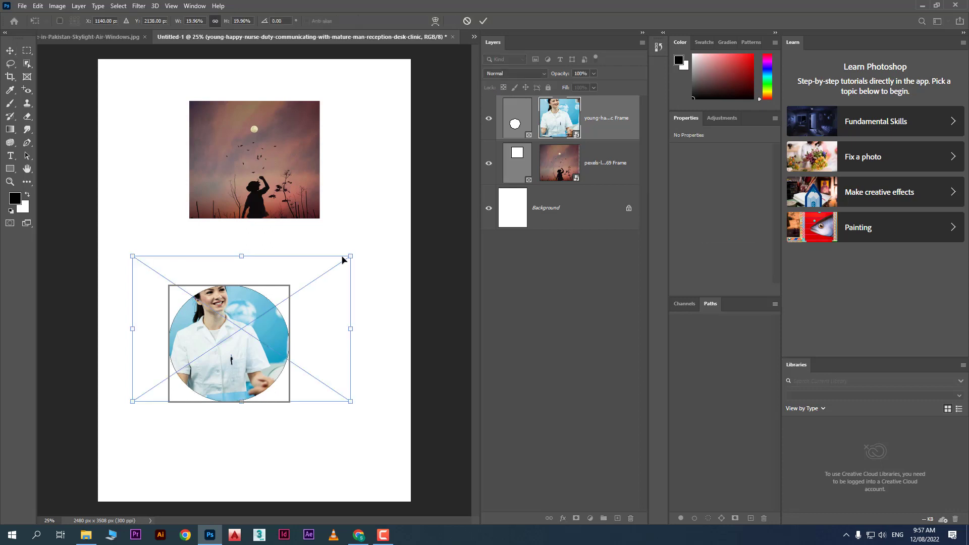
left_click_drag(350, 256, 318, 276)
mouse_move(242, 335)
left_mouse_down()
mouse_move(271, 335)
mouse_move(238, 342)
left_mouse_up()
key("Return")
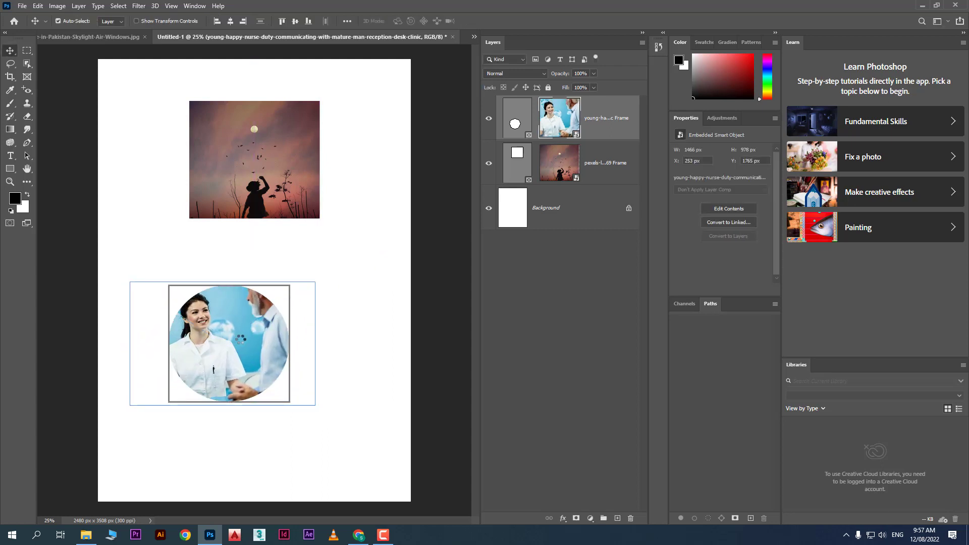
Give the elliptical frame a red inside stroke about 29.24 px wide
left_click(520, 111)
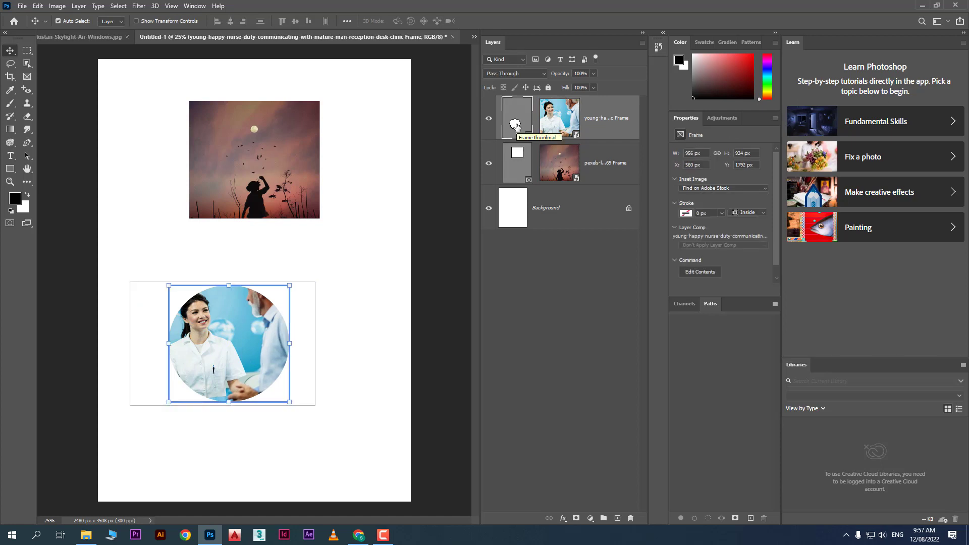
left_click(524, 120)
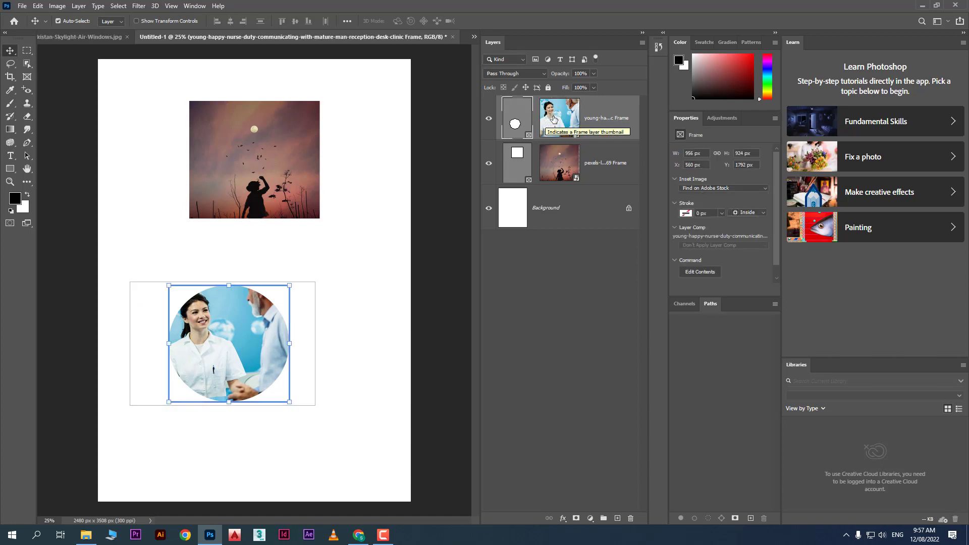
left_click(515, 121)
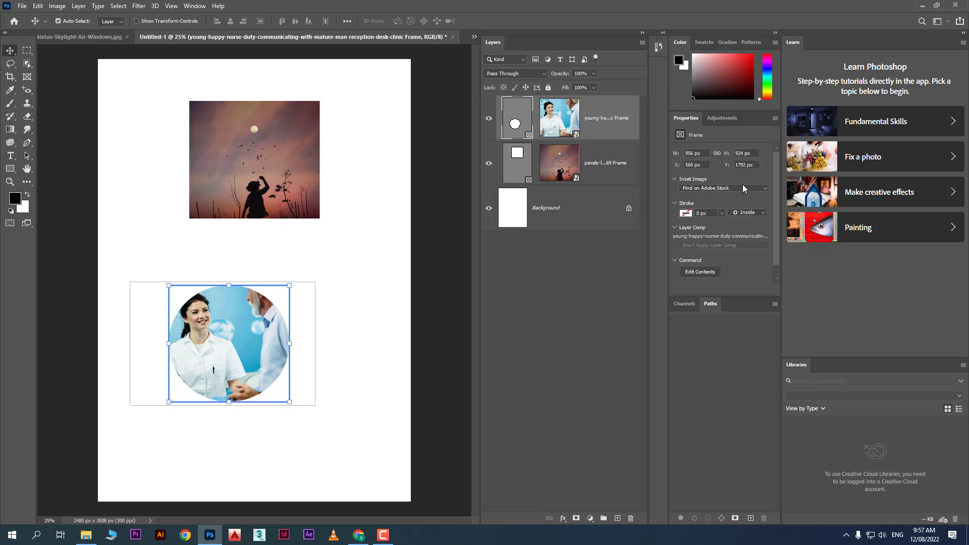
left_click(686, 213)
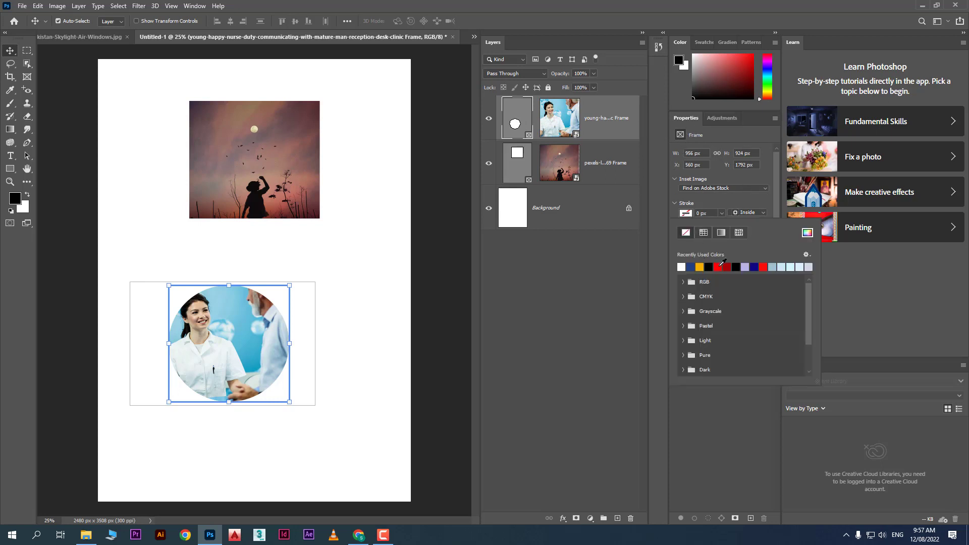
left_click(718, 266)
left_click(721, 214)
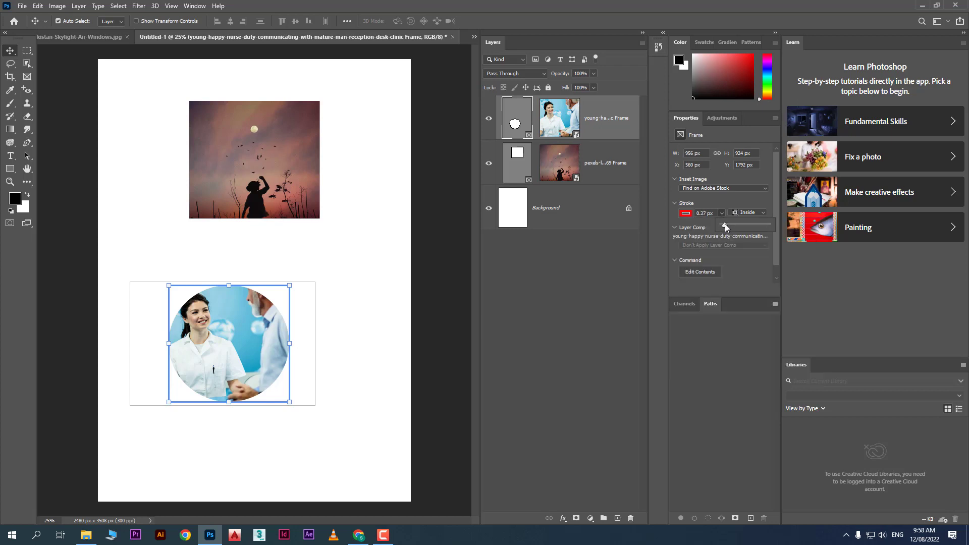
left_click_drag(725, 223, 734, 223)
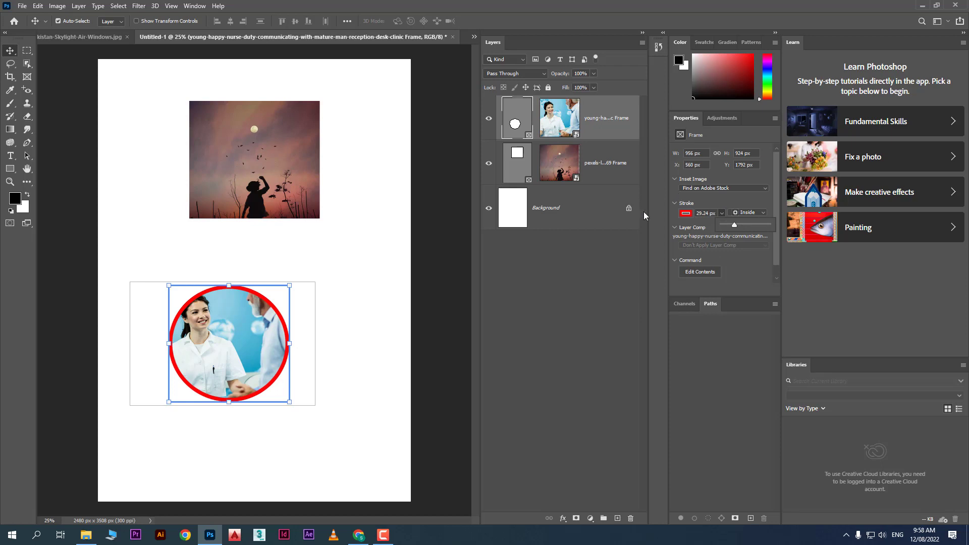
left_click(530, 313)
Move the red-outlined elliptical frame up and right to about X 722 px, Y 1552 px, below the sunset photo
left_click_drag(198, 355, 218, 325)
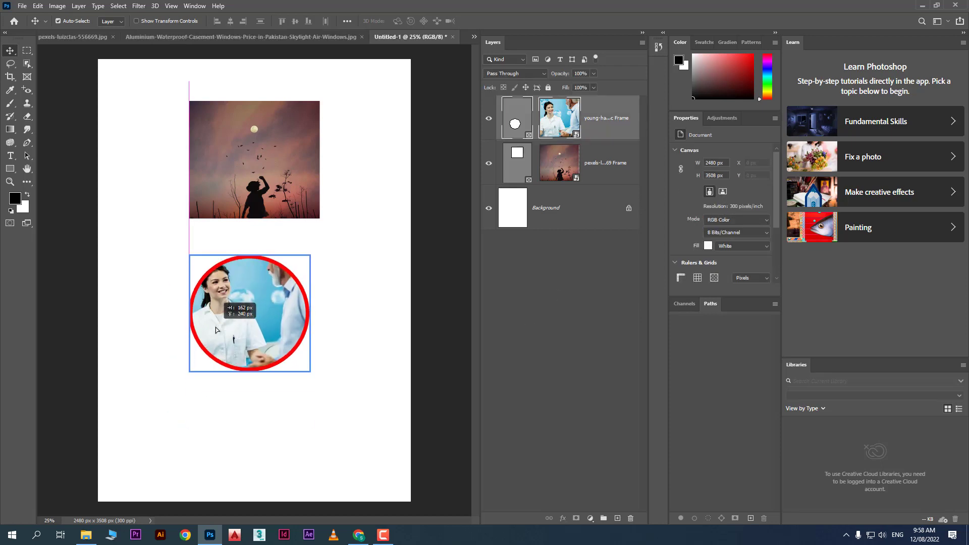
left_click(364, 320)
left_click(261, 317)
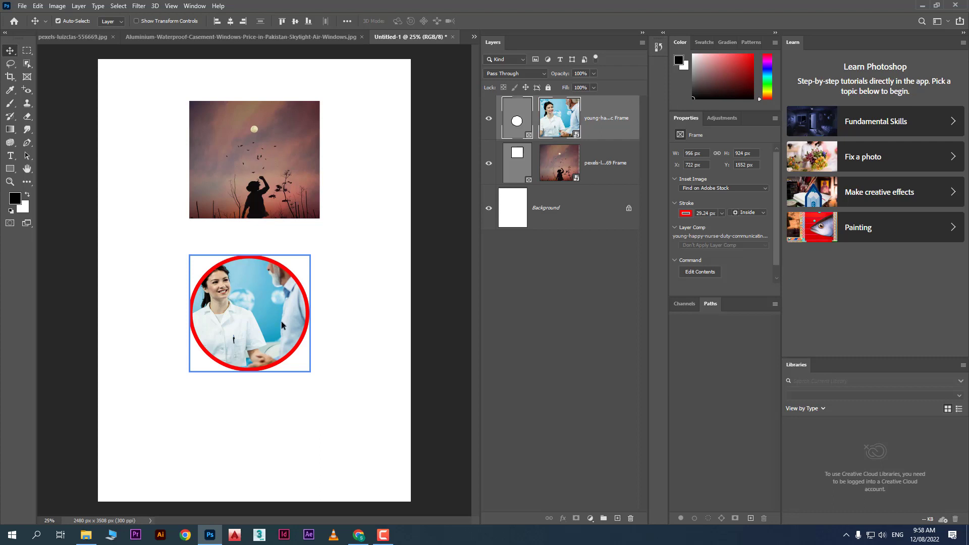
Scale the elliptical frame with its photo to about 214.11% with Free Transform and move it to about X 217 px, Y 1173 px
left_click(38, 5)
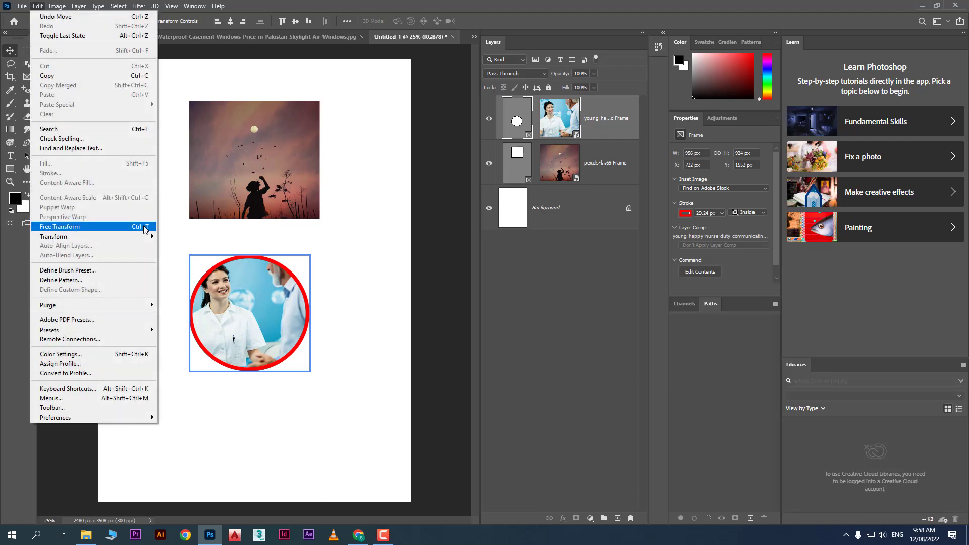
left_click(145, 227)
left_click_drag(311, 255, 411, 84)
left_click_drag(355, 174, 291, 286)
key("Return")
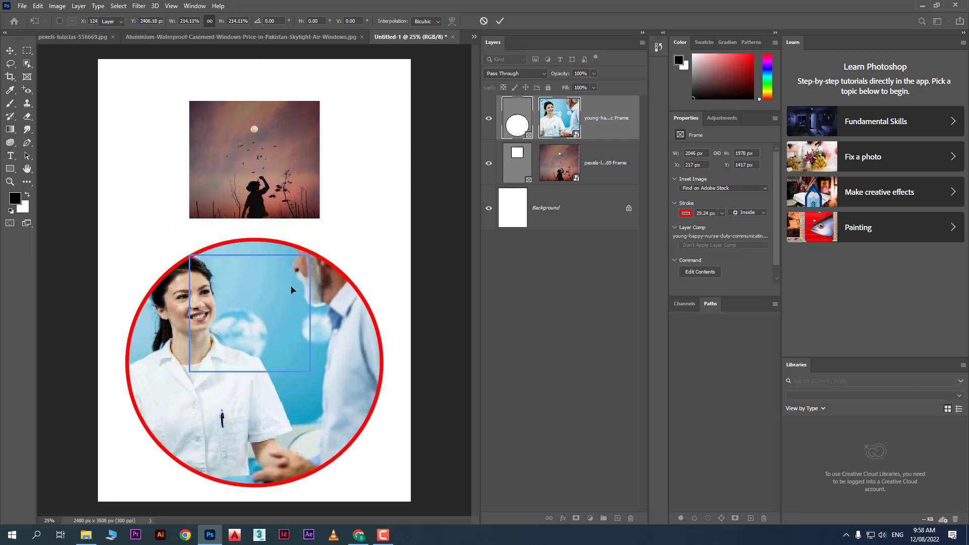
left_click_drag(278, 331, 292, 302)
Examine the layer options available for the elliptical frame and for the nurse photo inside it
left_click(520, 117)
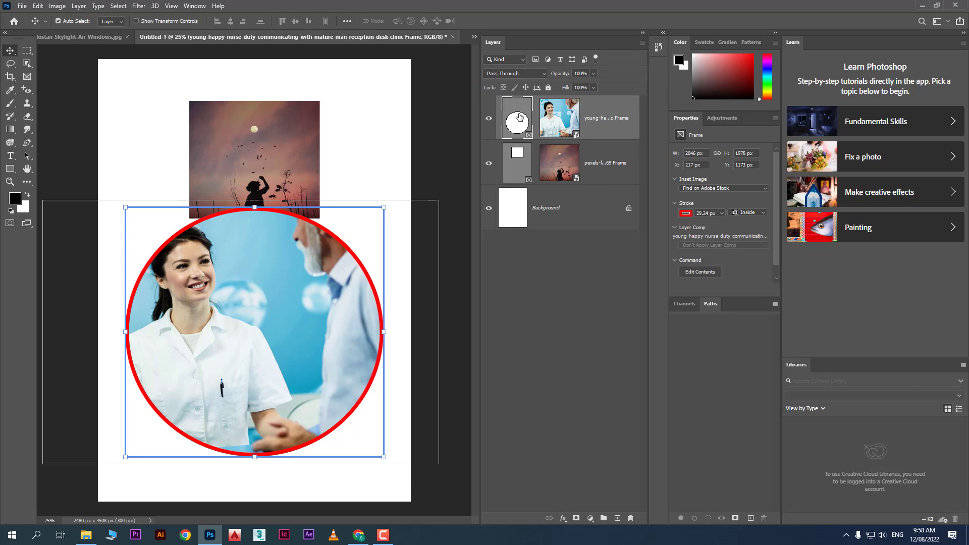
right_click(520, 123)
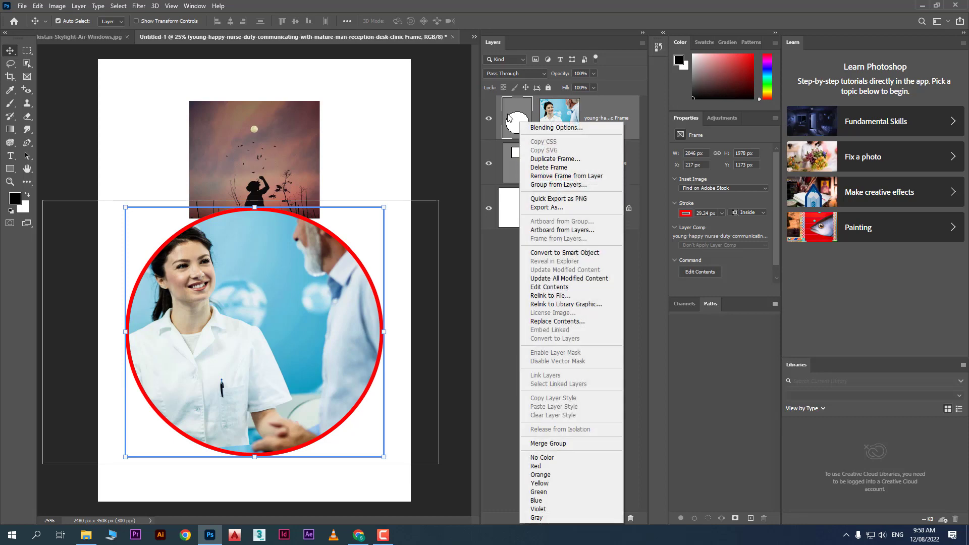
left_click(507, 115)
left_click(563, 111)
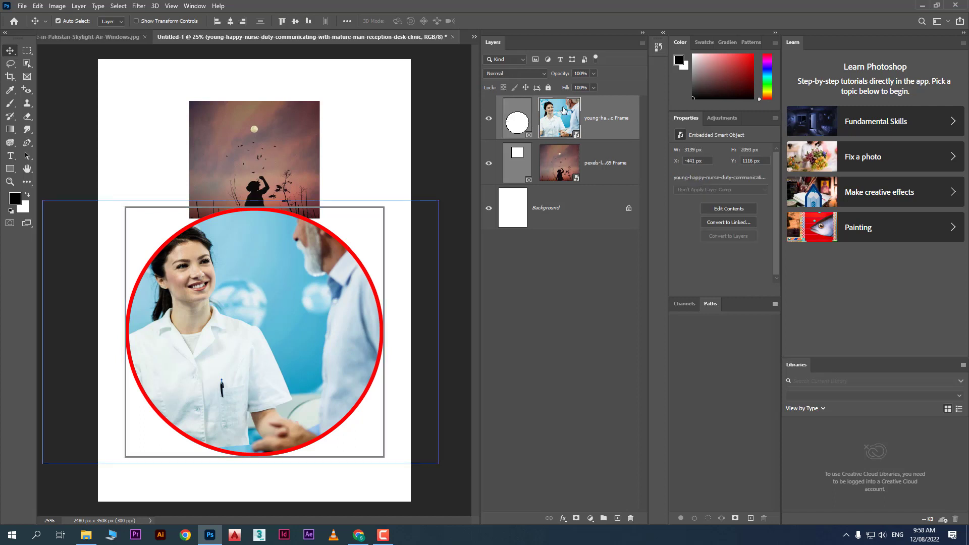
right_click(563, 124)
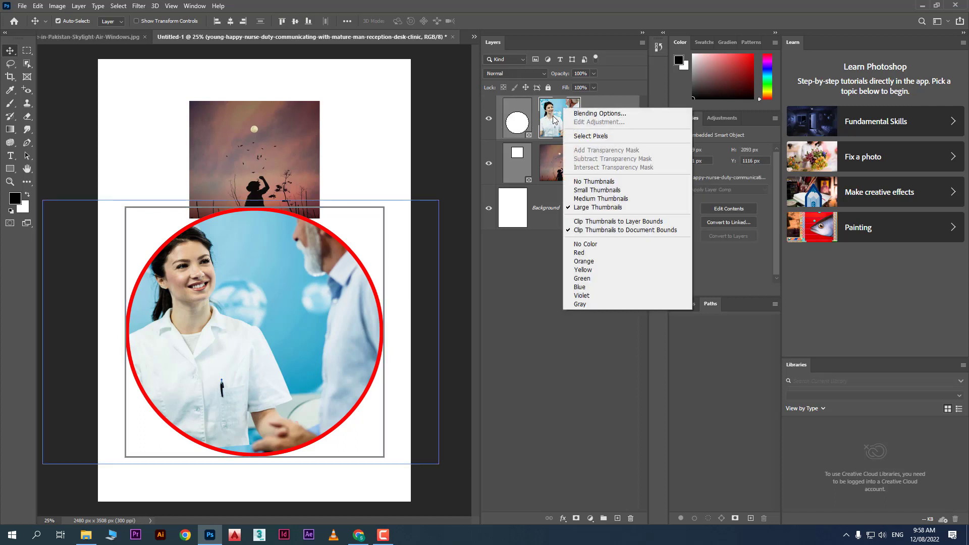
left_click(508, 123)
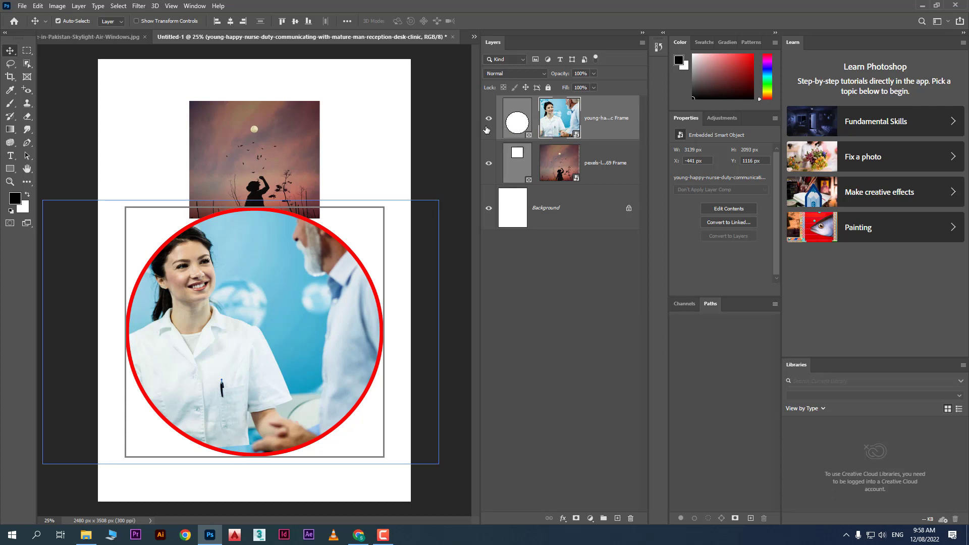
right_click(488, 119)
left_click(514, 120)
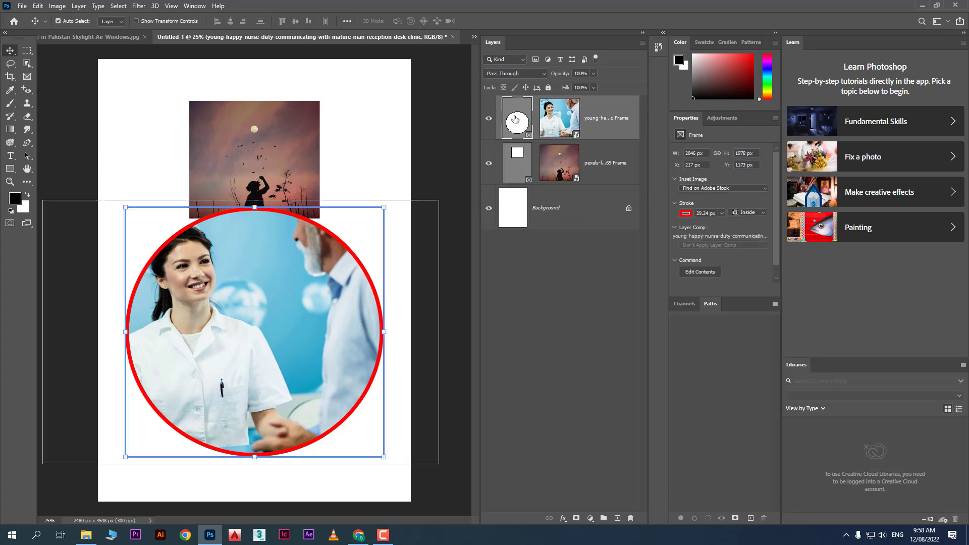
right_click(515, 119)
key("Escape")
right_click(555, 107)
key("Escape")
right_click(633, 111)
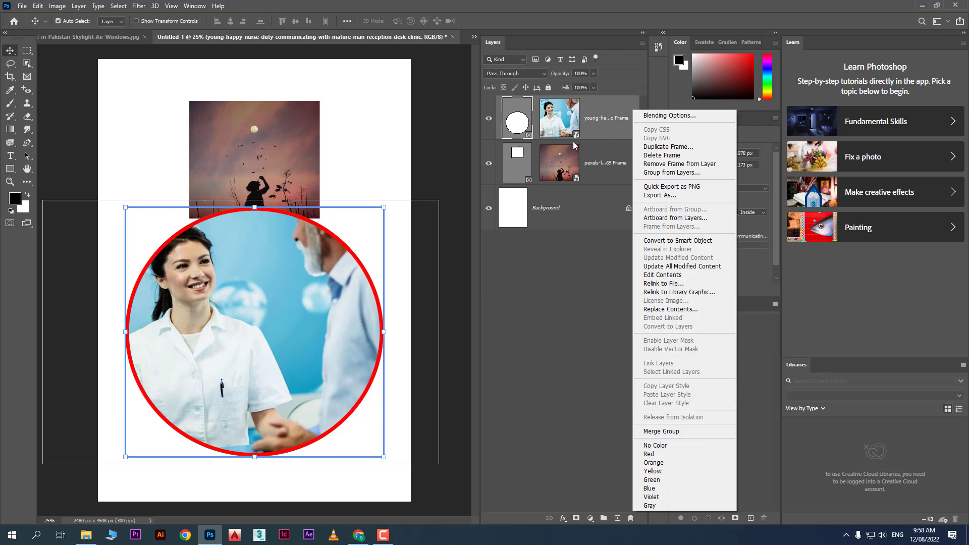
Duplicate the red-outlined elliptical frame with its photo and move the copy to about X -83 px, Y 185 px
right_click(517, 122)
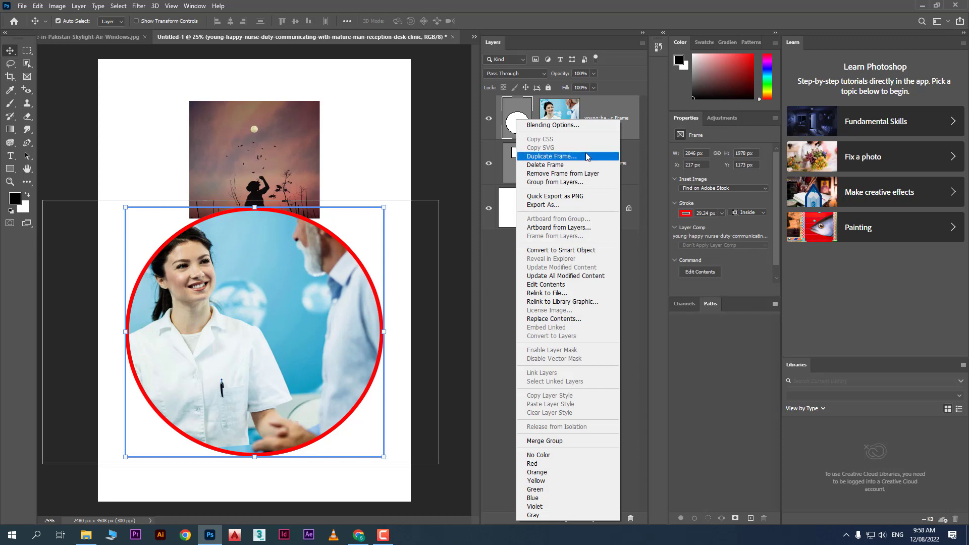
left_click(552, 156)
left_click(577, 151)
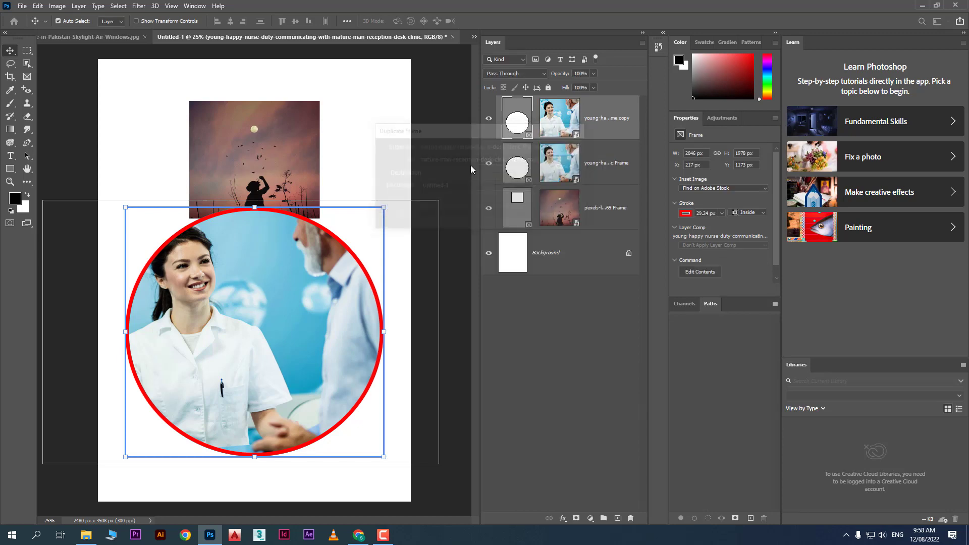
left_click_drag(273, 293, 236, 168)
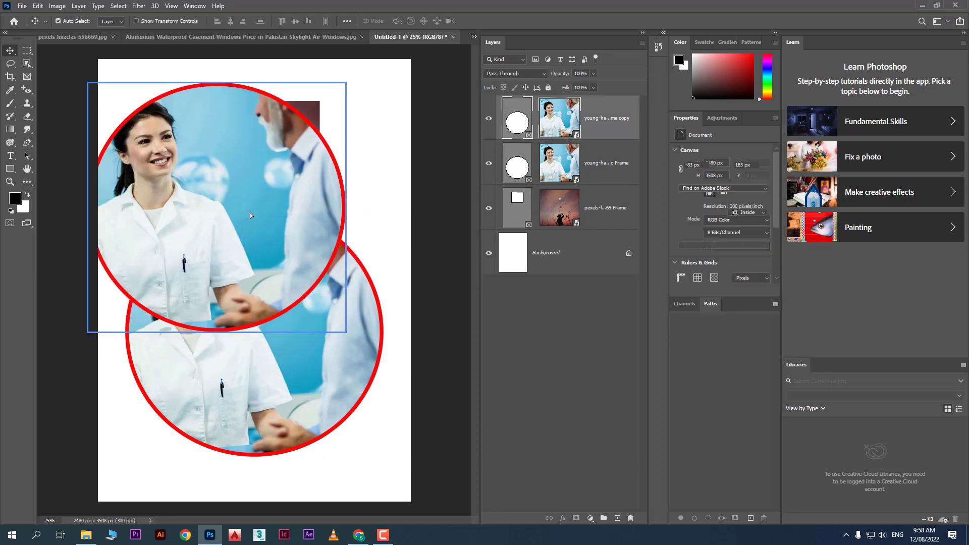
Delete the duplicated elliptical frame together with its photo
right_click(518, 121)
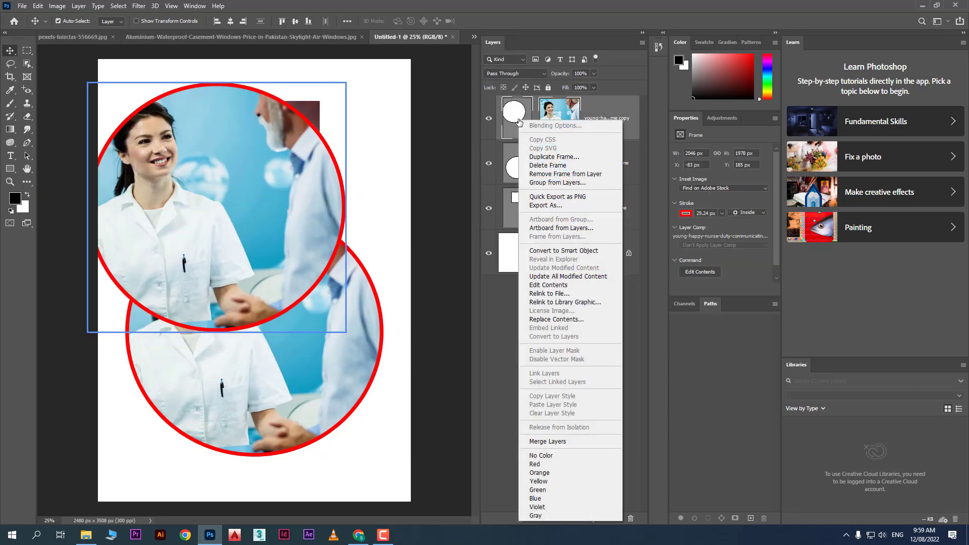
left_click(564, 166)
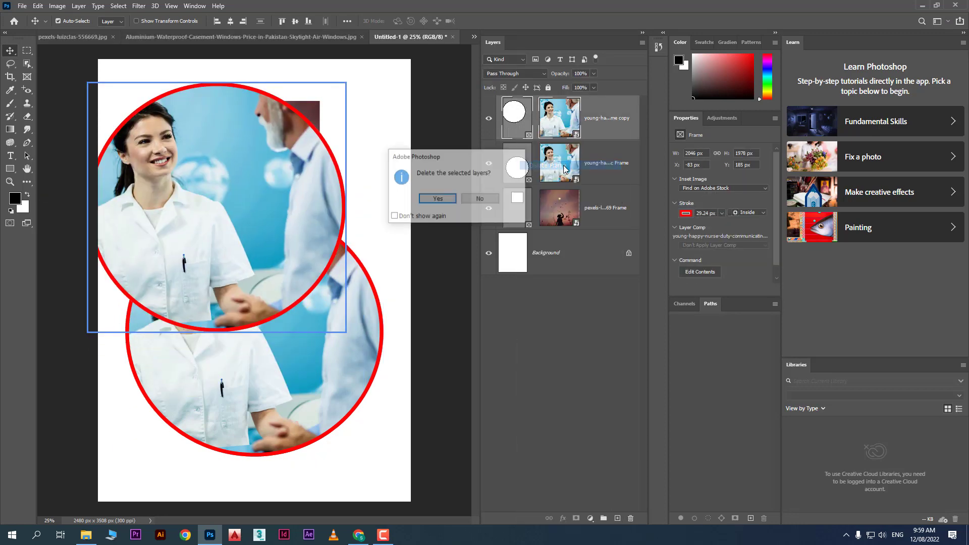
left_click(444, 198)
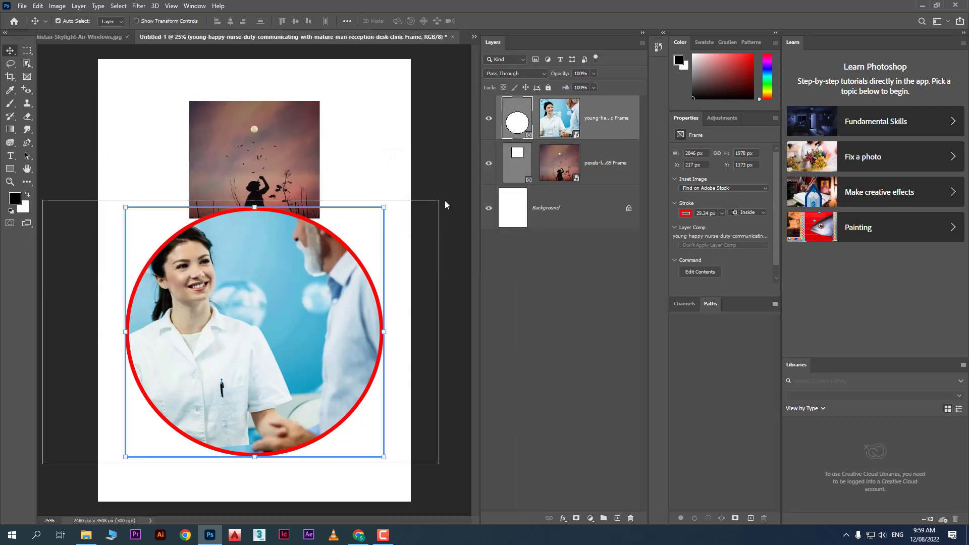
Remove the elliptical frame from the nurse photo layer and move the unframed photo down to the page's lower part
right_click(525, 113)
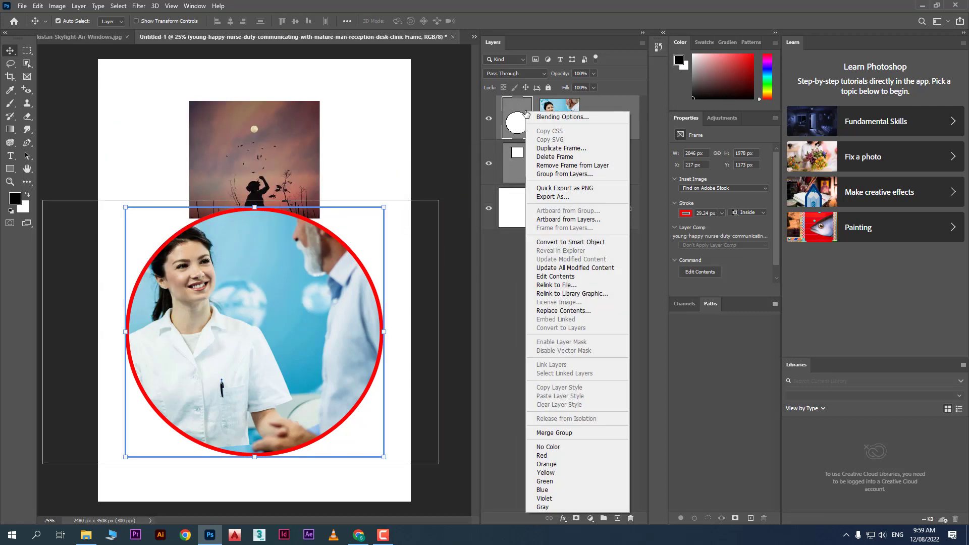
left_click(613, 164)
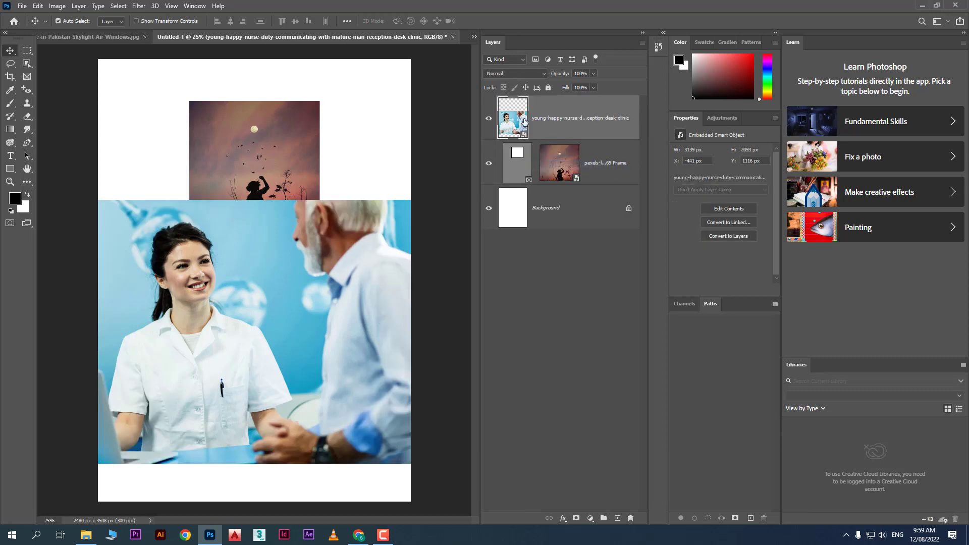
left_click_drag(291, 275, 321, 349)
Replace the sunset photo in the rectangular frame with the portrait photo of the woman with raised hands from Downloads
left_click_drag(271, 135, 272, 159)
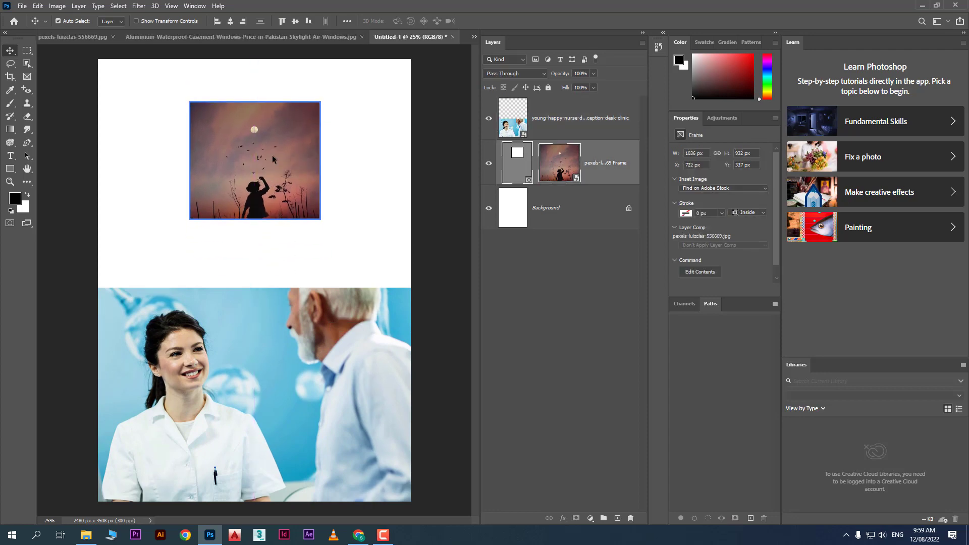
right_click(516, 151)
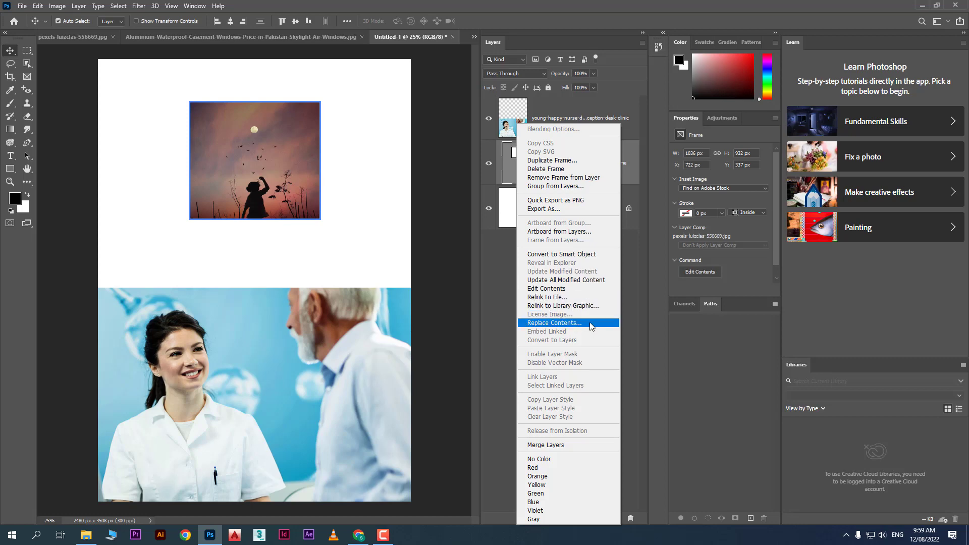
left_click(554, 322)
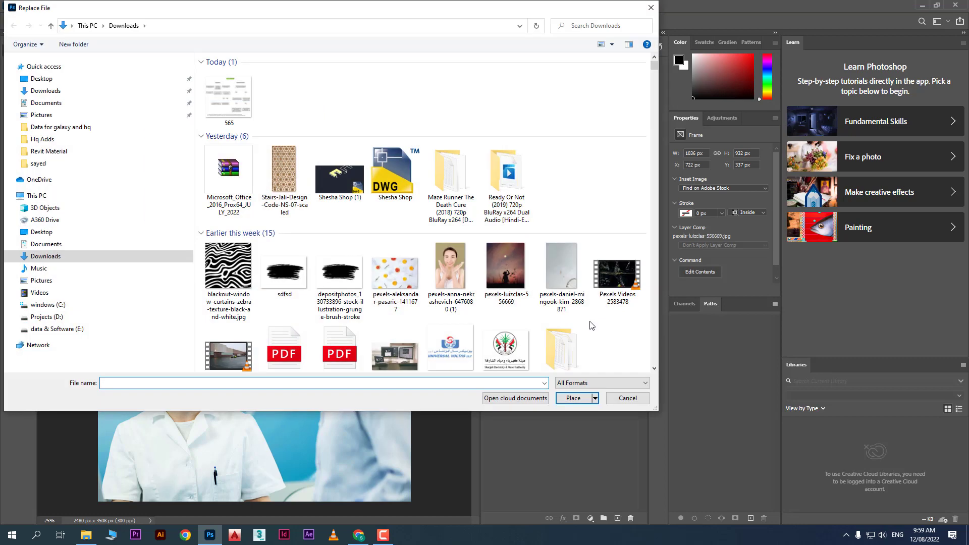
left_click(462, 271)
double_click(462, 271)
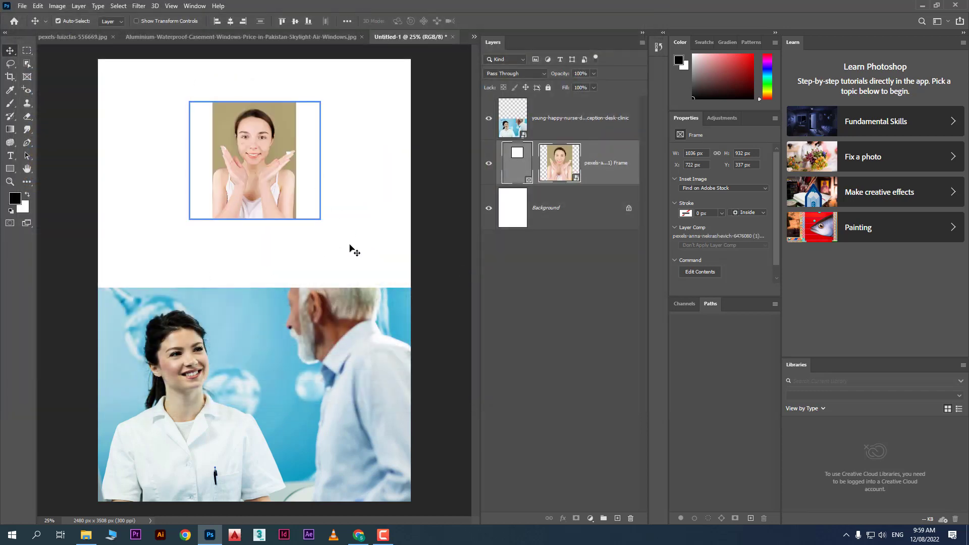
Delete the rectangular frame together with the woman's portrait photo
right_click(515, 174)
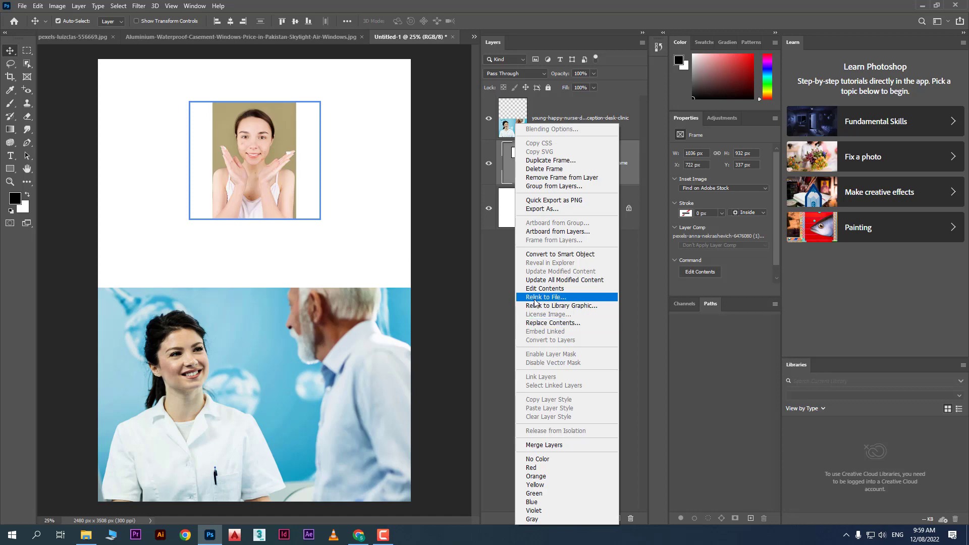
left_click(344, 233)
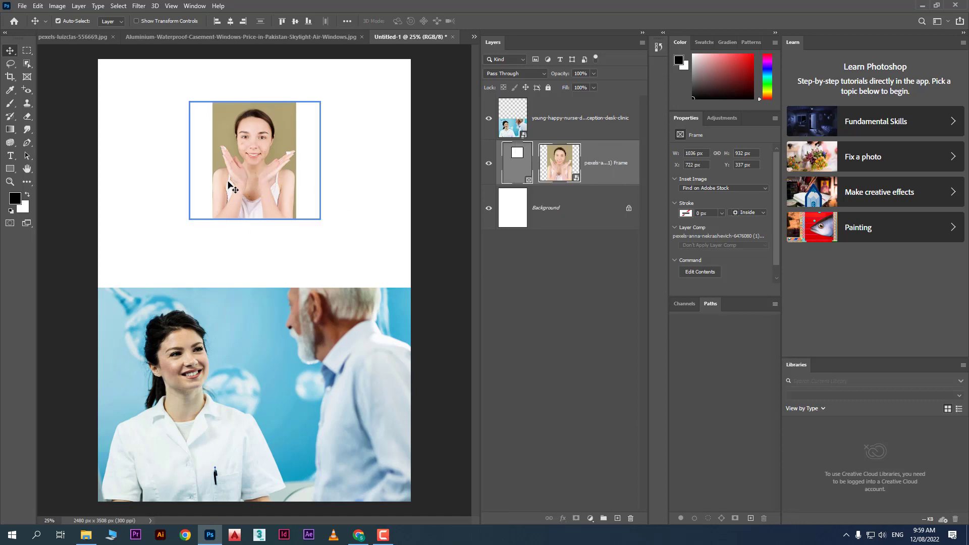
left_click(28, 77)
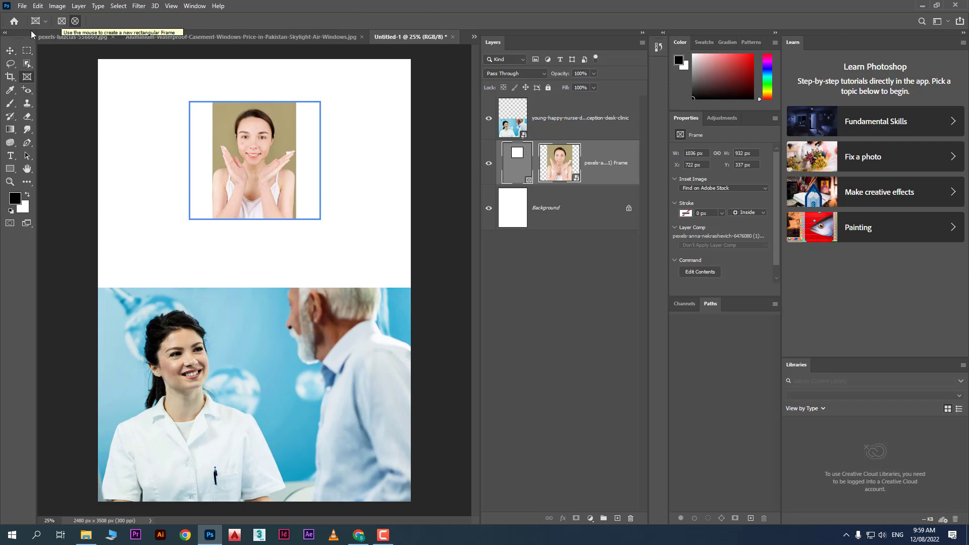
left_click(9, 50)
left_click_drag(154, 141, 301, 223)
key("Delete")
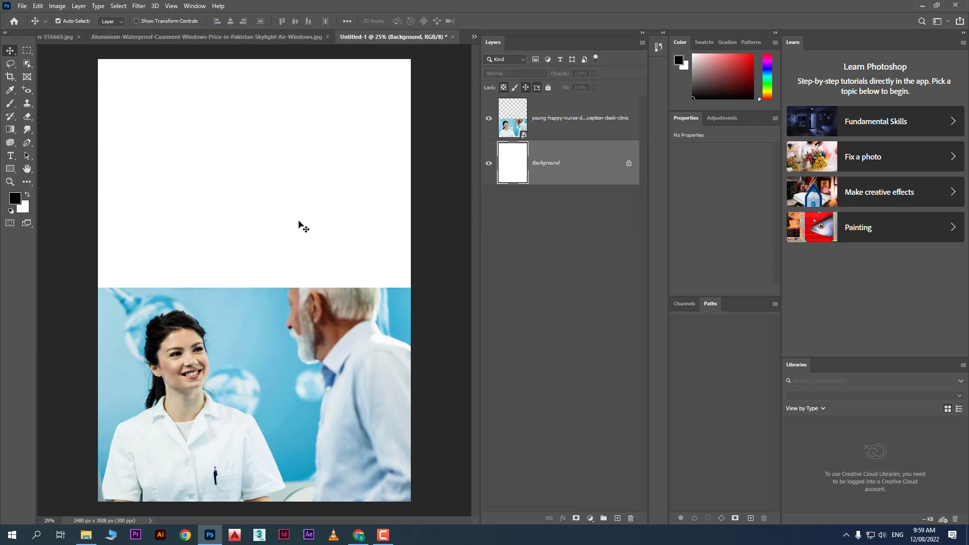
Draw a black pentagon about 1489 × 1439 px above the nurse photo and move it to about X 196 px, Y 73 px
left_click_drag(9, 168, 34, 200)
left_click_drag(219, 180, 274, 262)
key("v")
left_click_drag(192, 201, 157, 189)
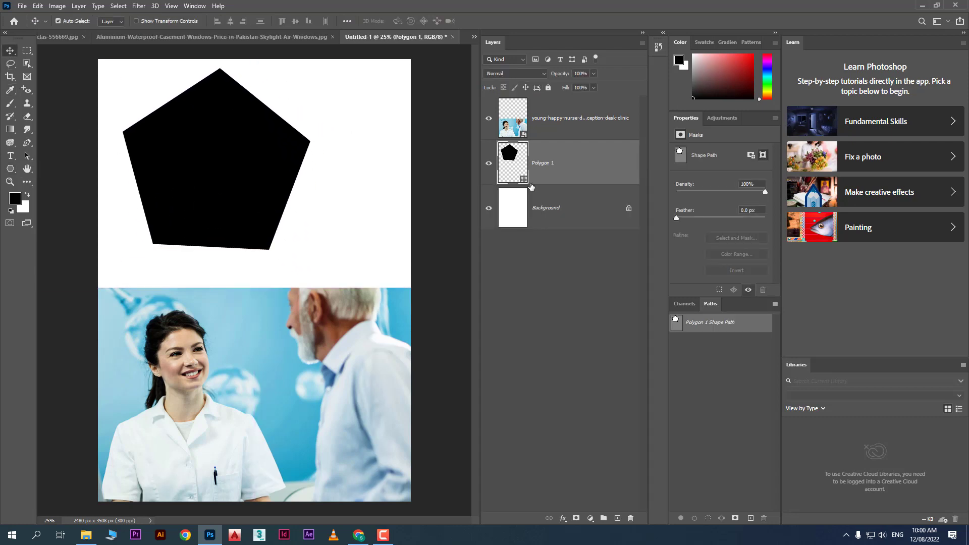
Convert the pentagon shape layer to a frame and move it to about X 248 px, Y 281 px
right_click(516, 159)
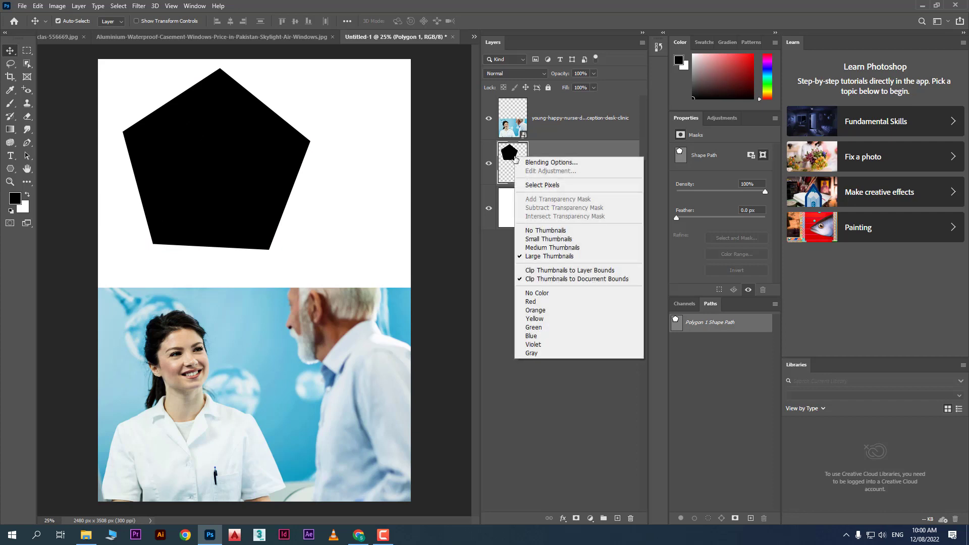
left_click(570, 153)
right_click(604, 155)
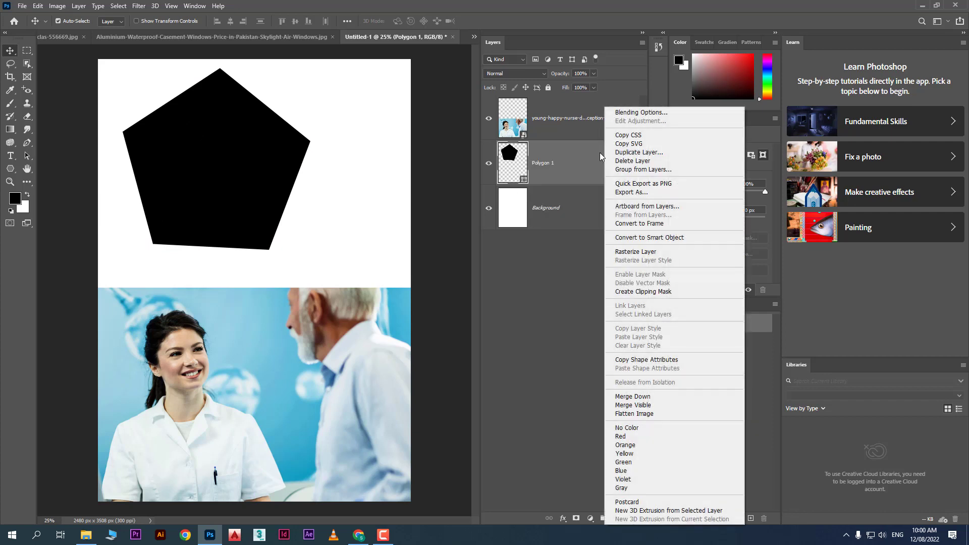
left_click(656, 224)
left_click(551, 167)
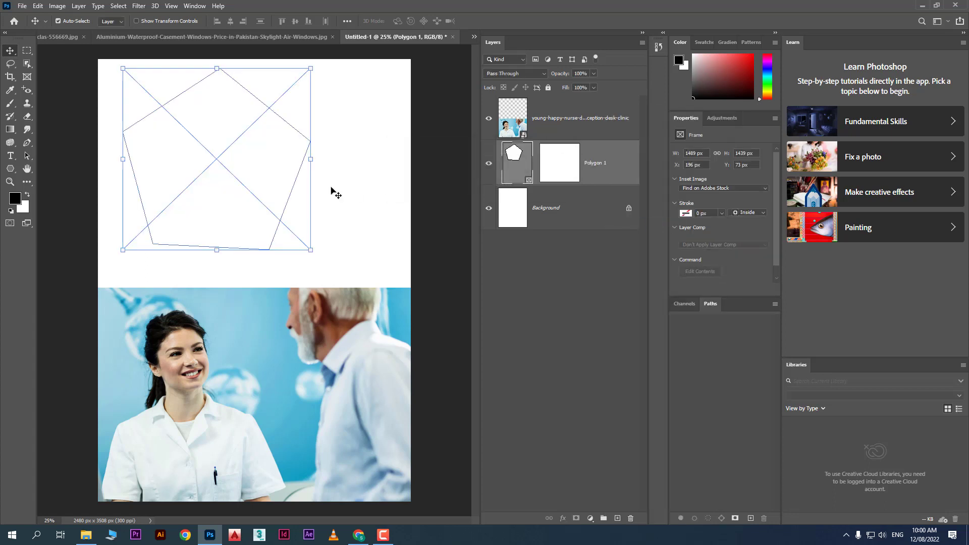
left_click_drag(212, 156, 217, 180)
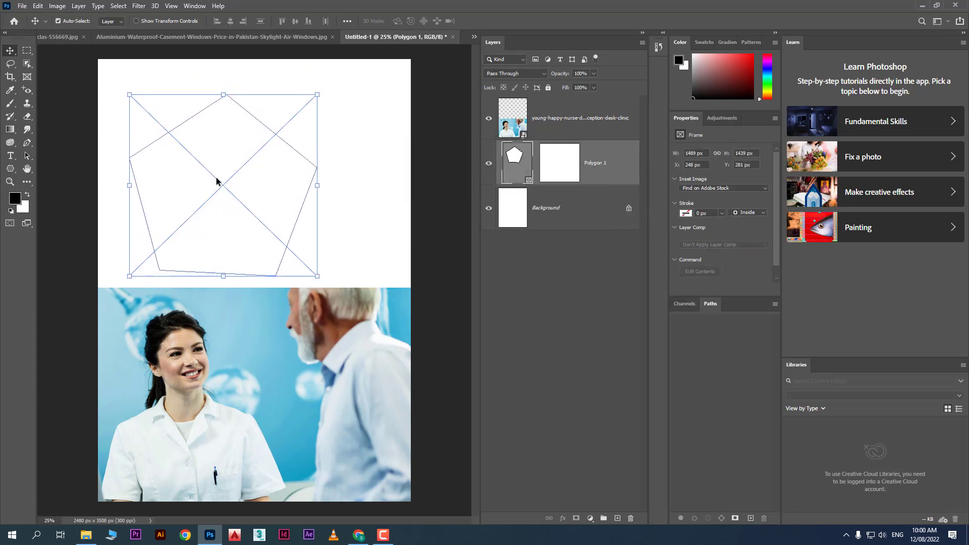
Place the sunset photo embedded in the pentagonal frame and move the filled frame down and left, partly behind the nurse photo
left_click(23, 7)
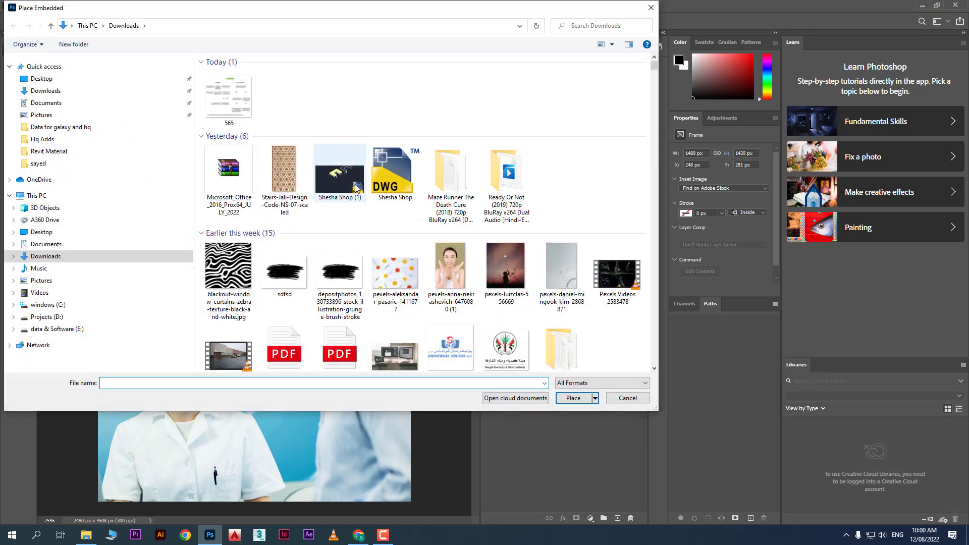
double_click(497, 298)
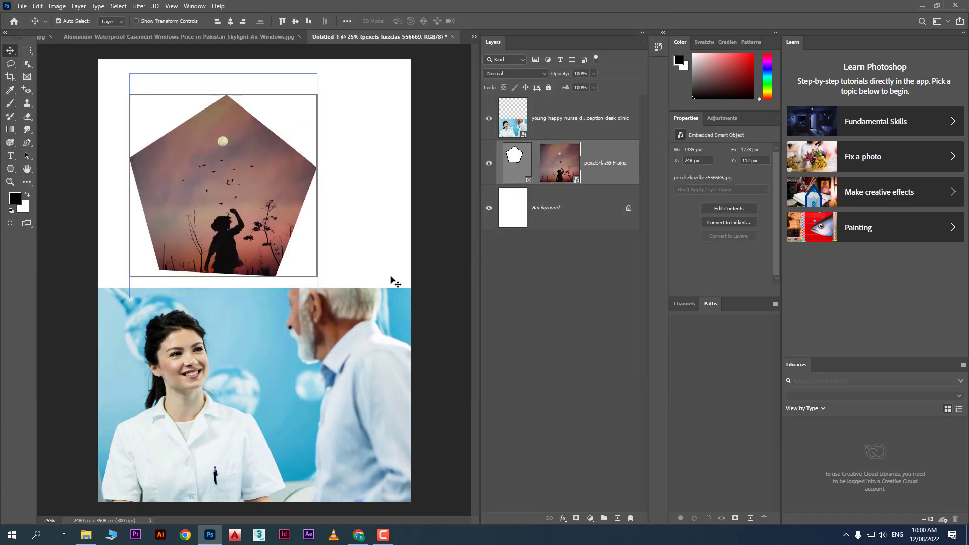
key("Return")
left_click(383, 243)
left_click_drag(223, 205, 199, 252)
left_click(347, 238)
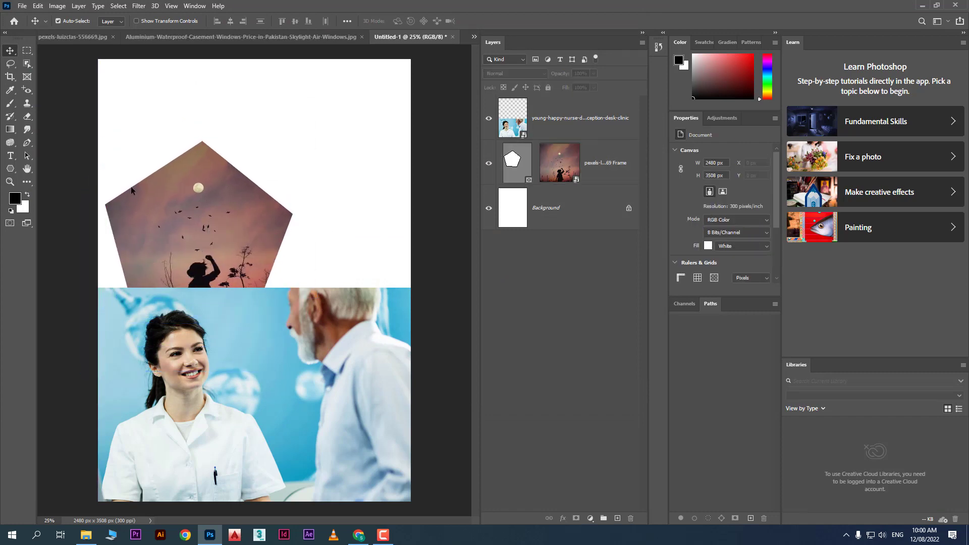
Draw a closed six-point path with the Pen tool beside the pentagonal frame, extending past the page's right edge
left_click(28, 145)
left_click(281, 78)
left_click(244, 121)
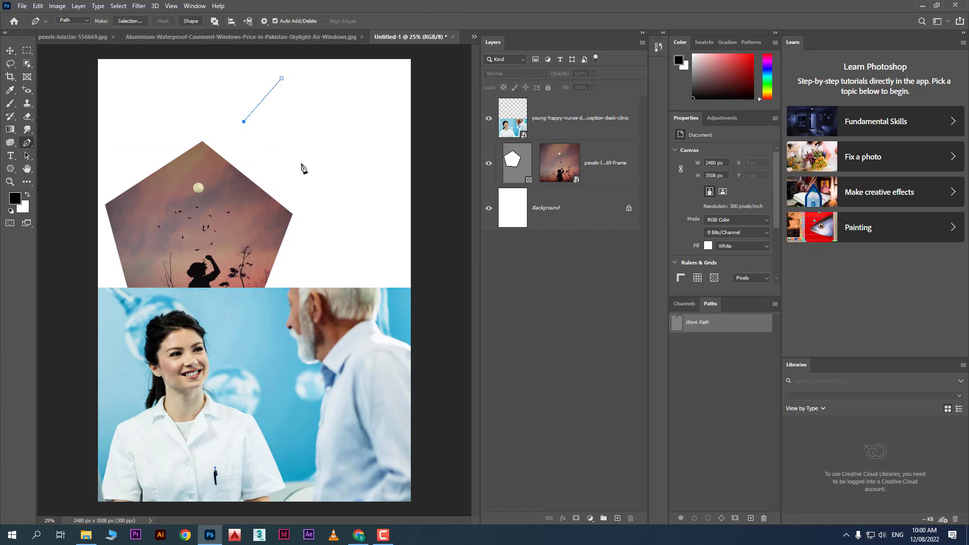
left_click(301, 163)
left_click(276, 298)
left_click(427, 309)
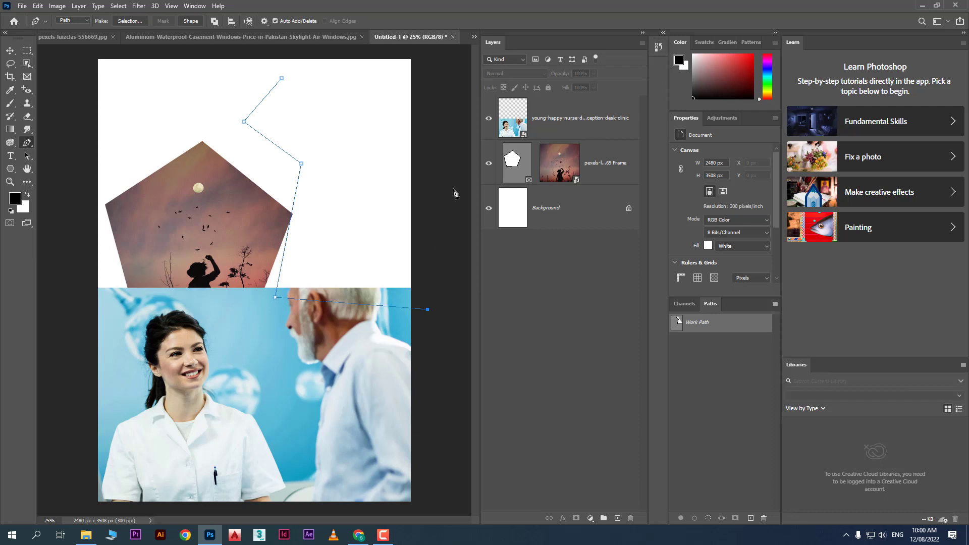
left_click(445, 73)
left_click(282, 79)
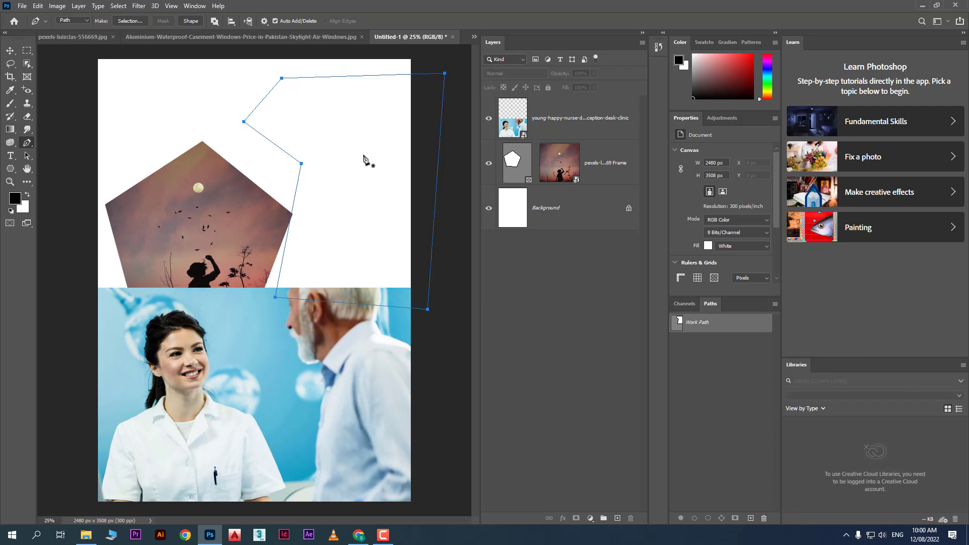
Undo the points of the freehand pen path one after another
key("ctrl+z")
key("ctrl+z")
key("ctrl+z")
key("ctrl+z")
key("ctrl+z")
key("ctrl+z")
key("ctrl+z")
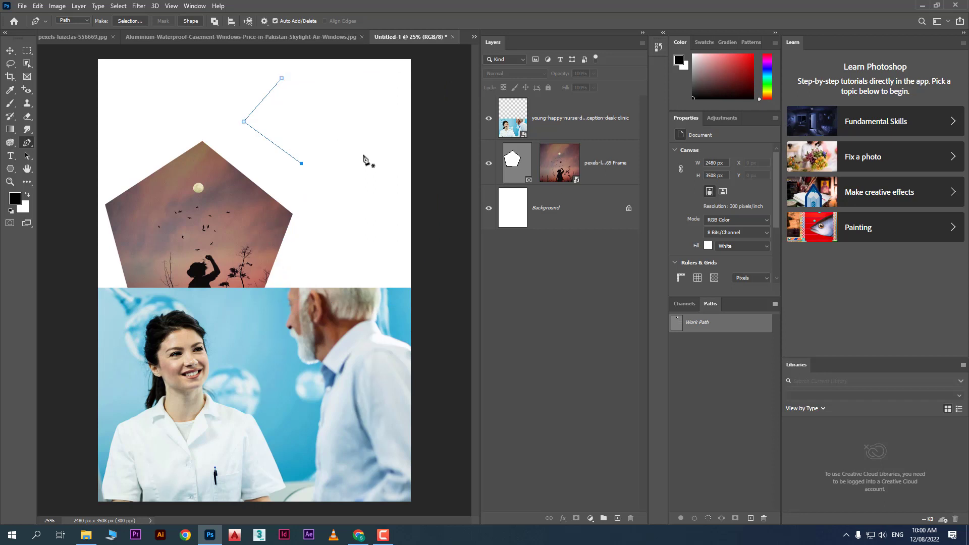
Draw a closed six-point filled shape, about 1508 × 1960 px, with the Pen tool in Shape mode beside the pentagonal frame, extending past the page's right edge
left_click(78, 21)
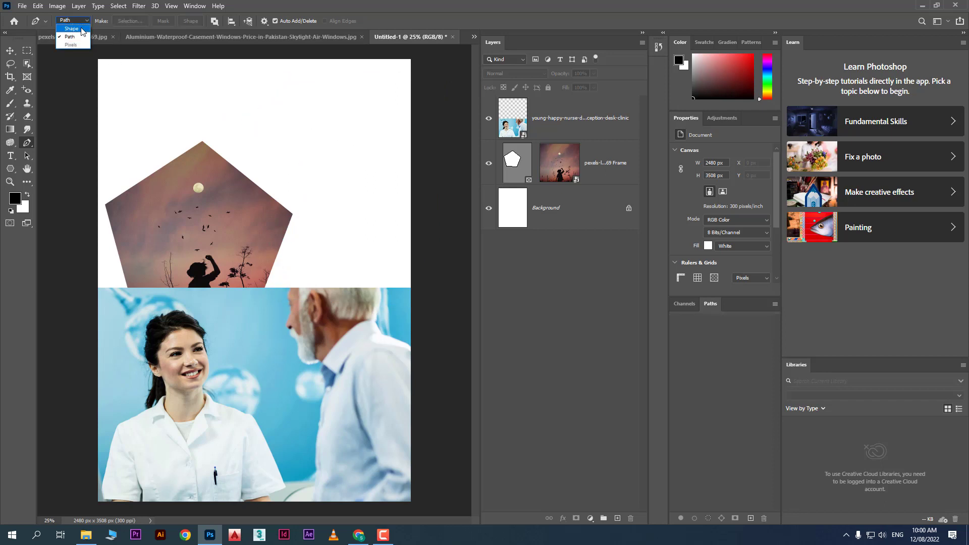
left_click(71, 29)
left_click(319, 73)
left_click(257, 133)
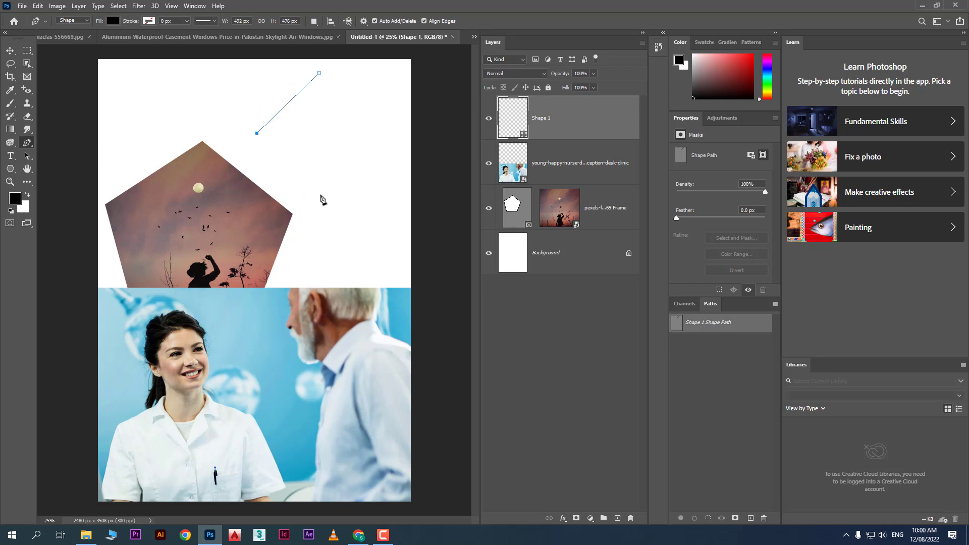
left_click(313, 212)
left_click(263, 319)
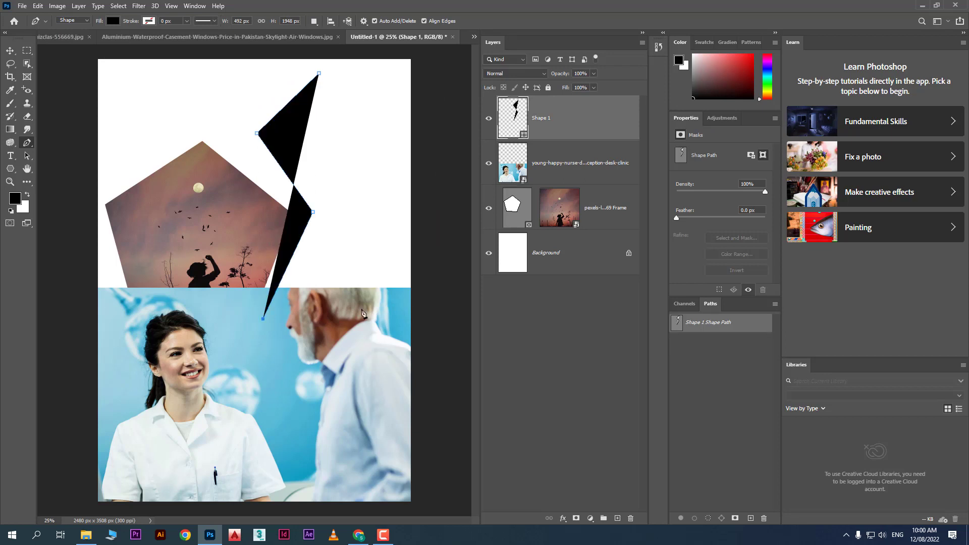
left_click(433, 320)
left_click(445, 86)
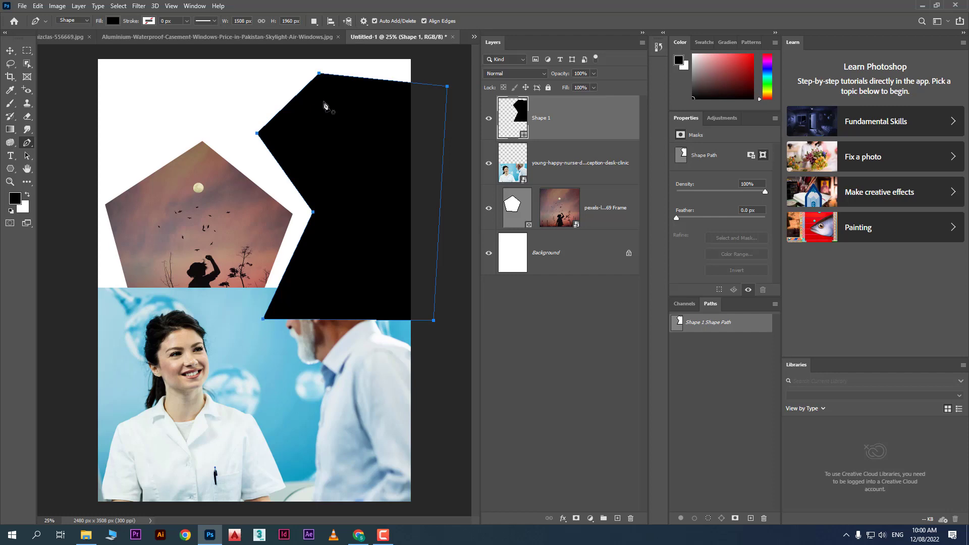
Try converting the custom shape layer to a frame while it overlaps the nurse photo, and undo the conversion
key("v")
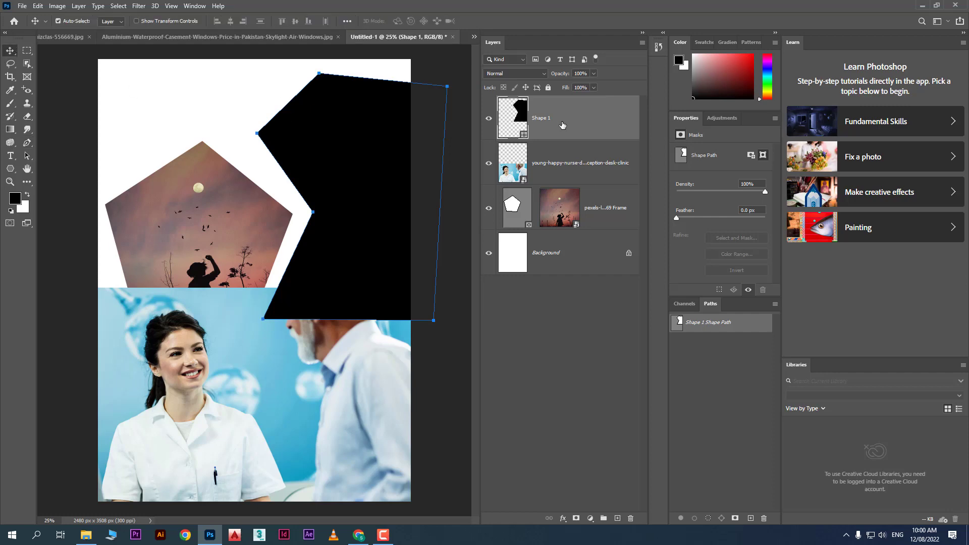
right_click(615, 120)
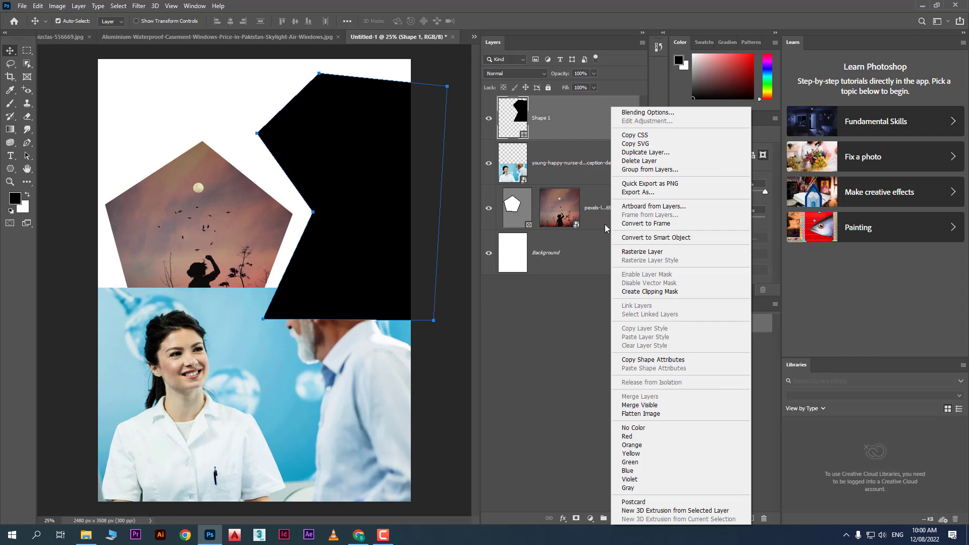
left_click(684, 223)
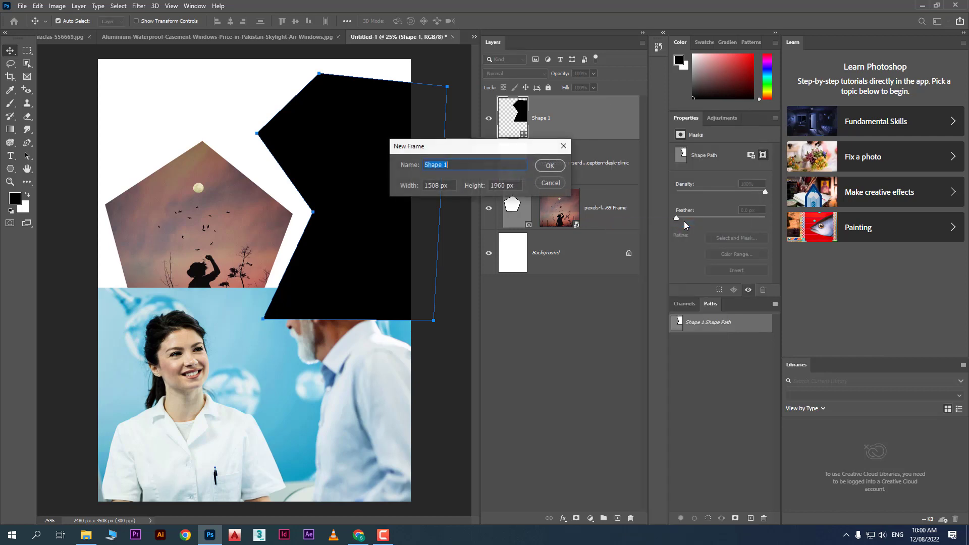
left_click(552, 165)
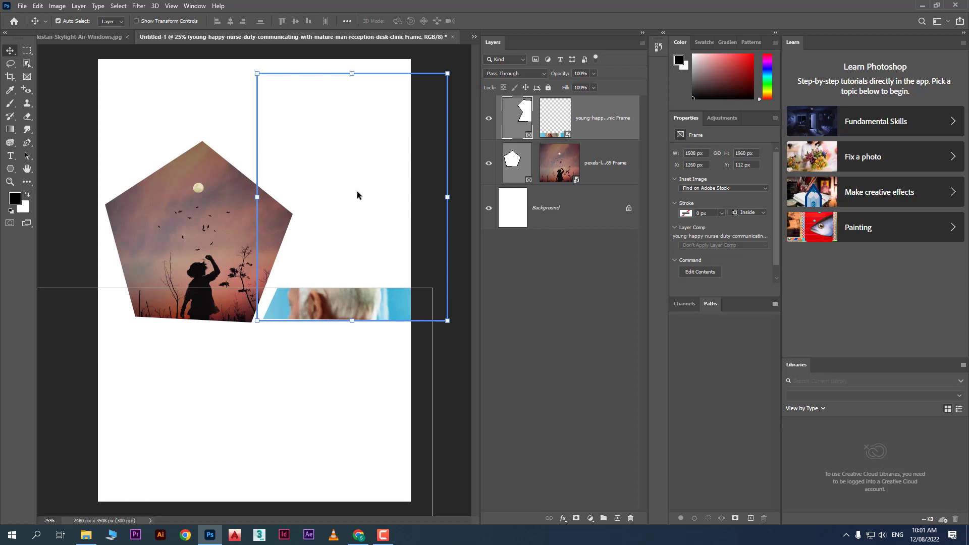
left_click_drag(355, 187, 359, 265)
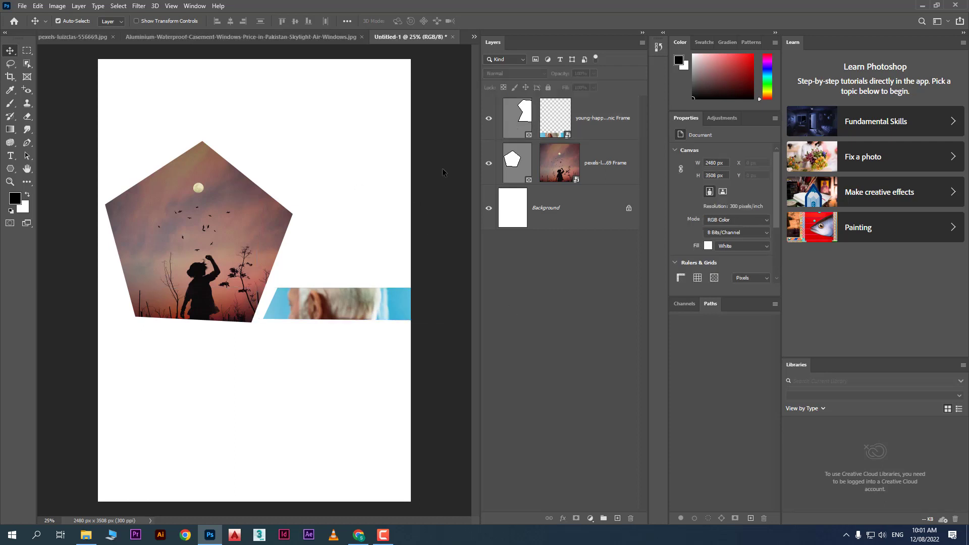
left_click_drag(443, 173, 400, 243)
key("ctrl+z")
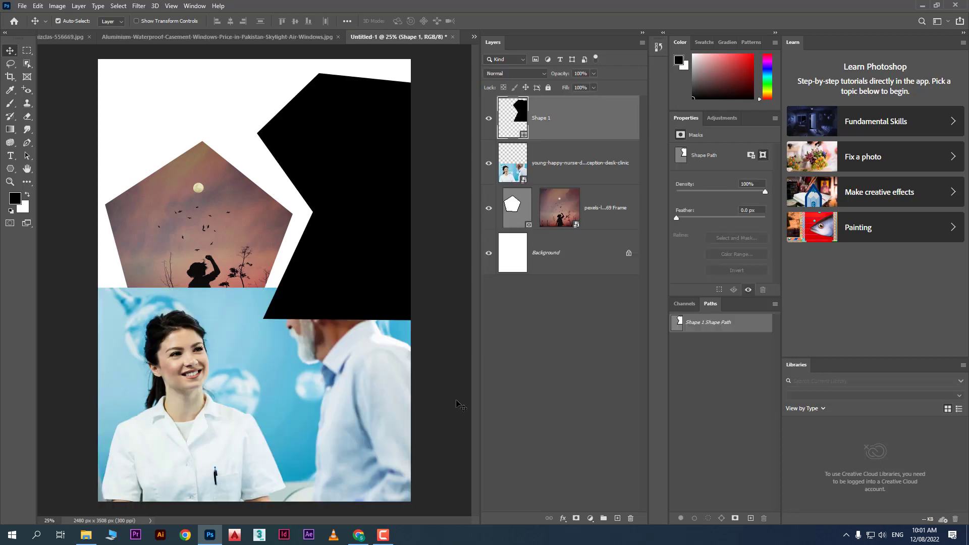
Separate the custom shape and the nurse photo by moving the photo down and the shape to about X 1348 px, Y 48 px
key("ctrl+z")
key("ctrl+z")
key("ctrl+z")
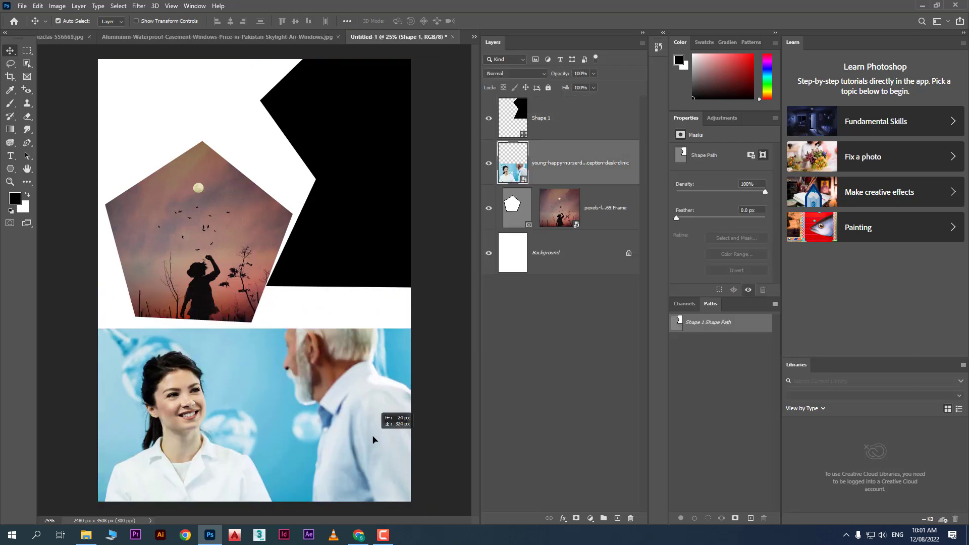
key("ctrl+z")
key("ctrl+z")
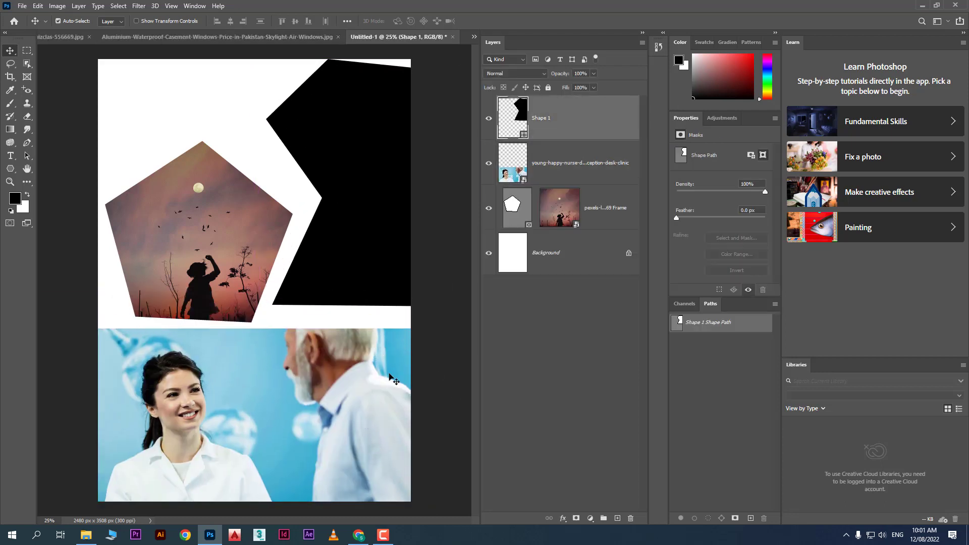
left_click_drag(375, 233, 376, 224)
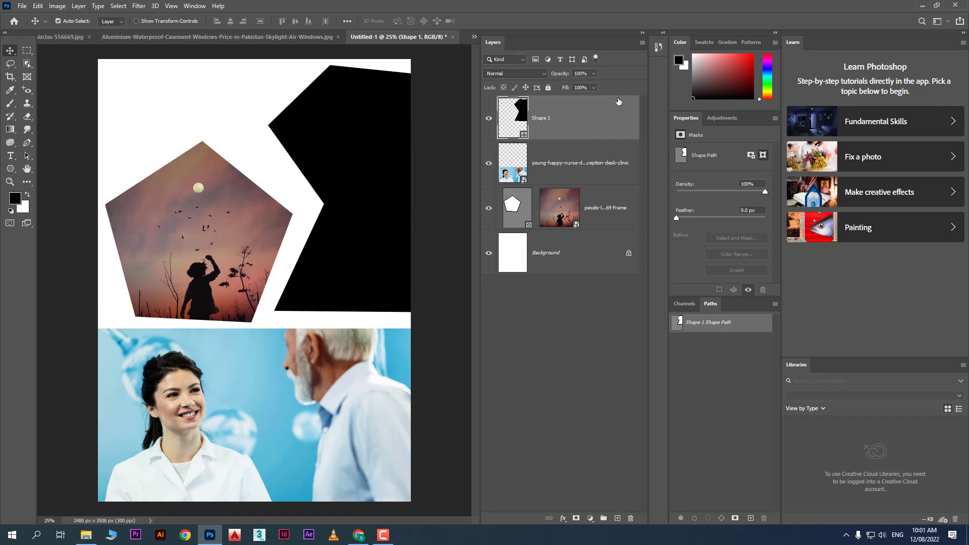
Convert the custom shape layer, now clear of the nurse photo, to a frame and deselect it
right_click(618, 119)
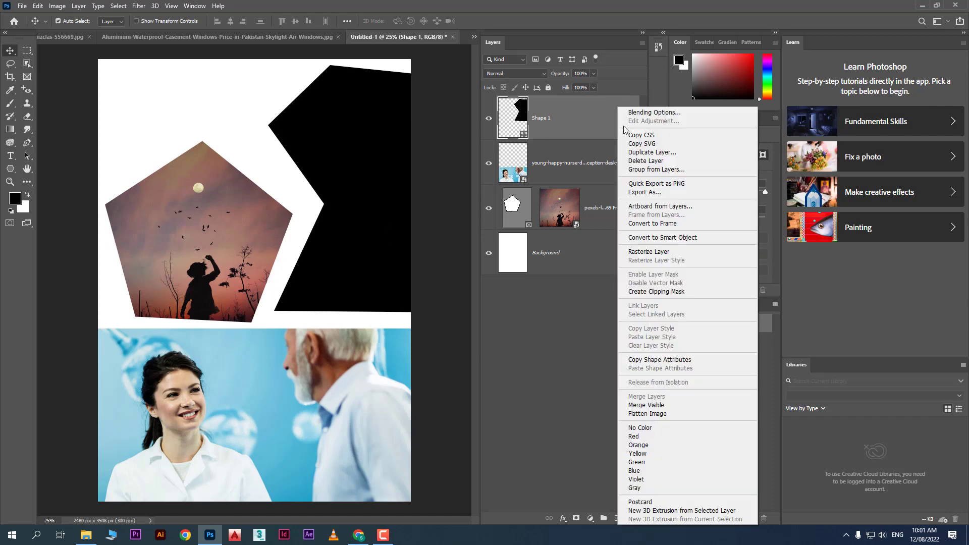
left_click(666, 223)
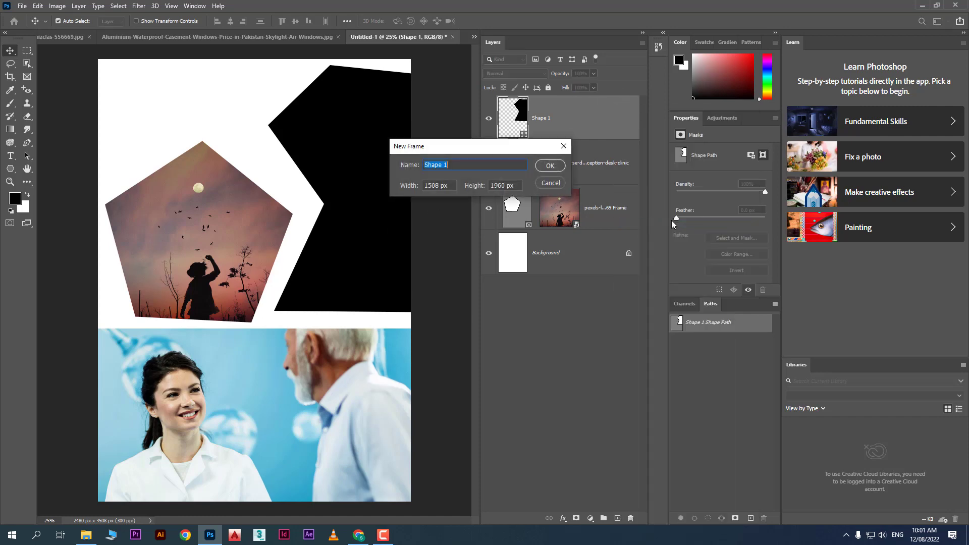
left_click(550, 165)
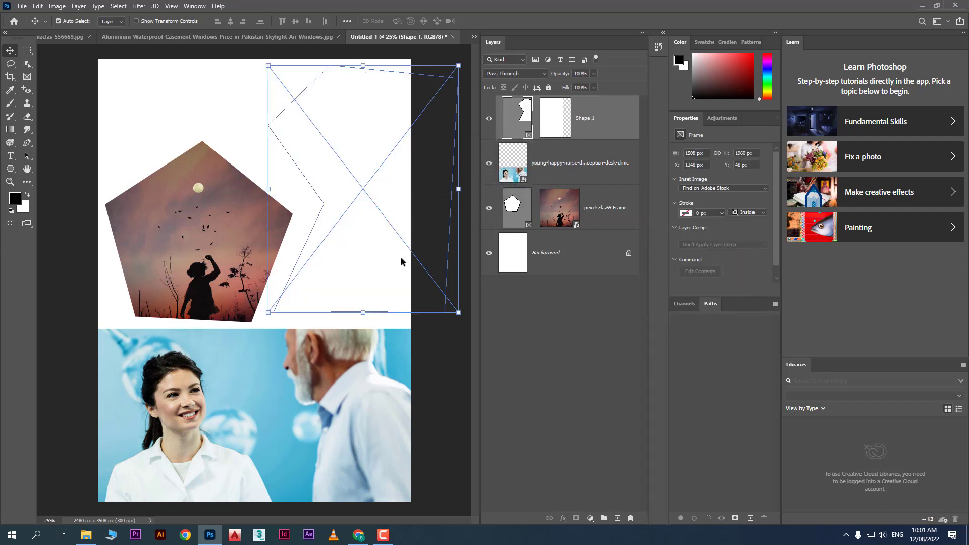
left_click(442, 344)
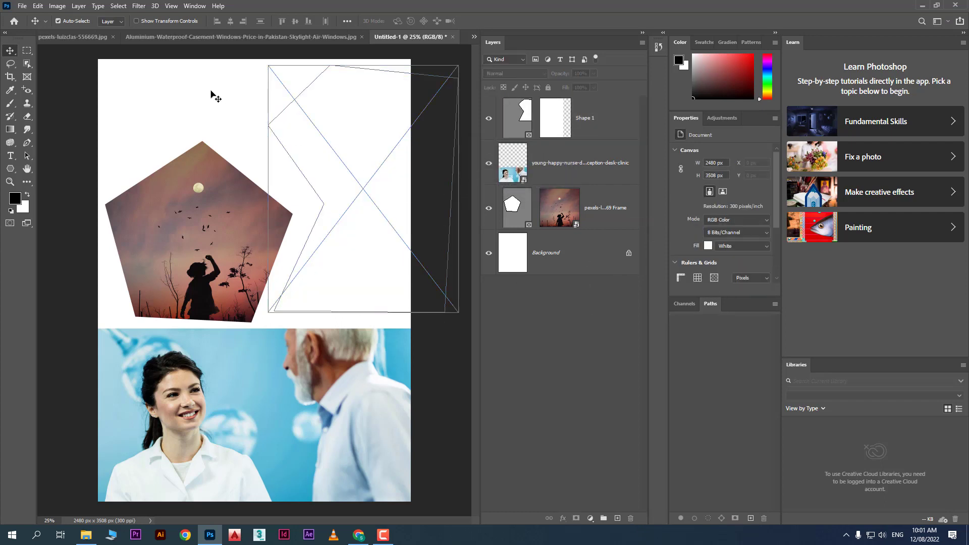
Delete both frames and move the nurse photo up to about X 263 px, Y 316 px
left_click_drag(222, 89, 407, 168)
key("Delete")
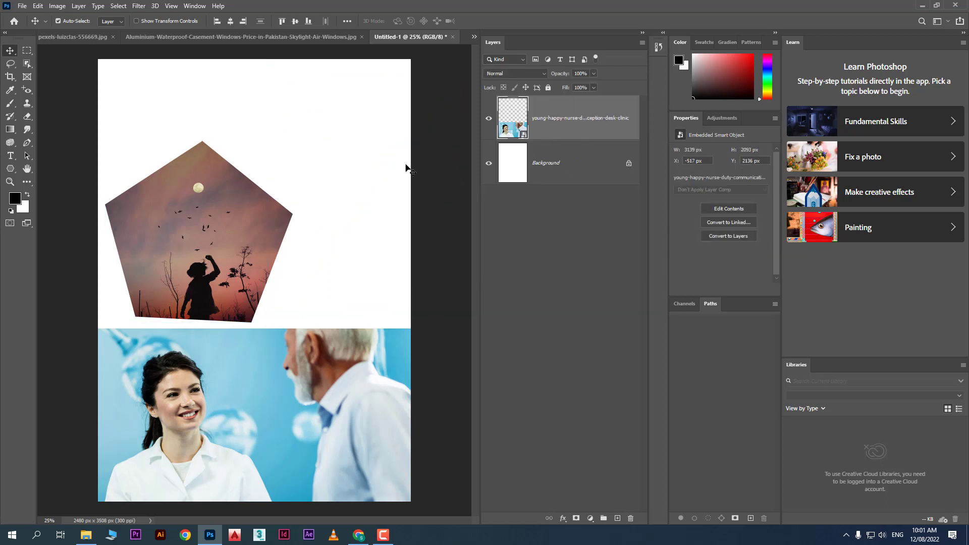
left_click_drag(287, 426, 285, 344)
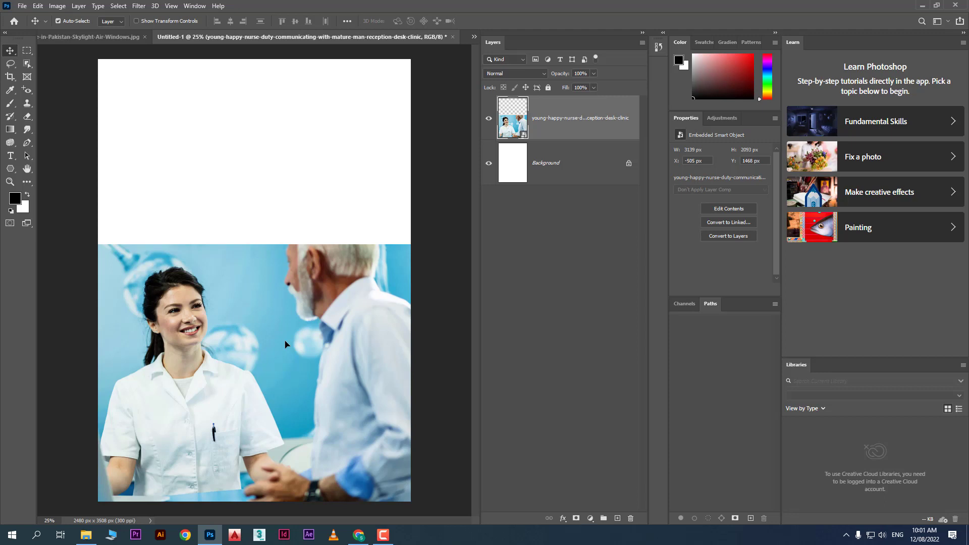
left_click_drag(267, 331, 349, 207)
left_click_drag(187, 165, 200, 144)
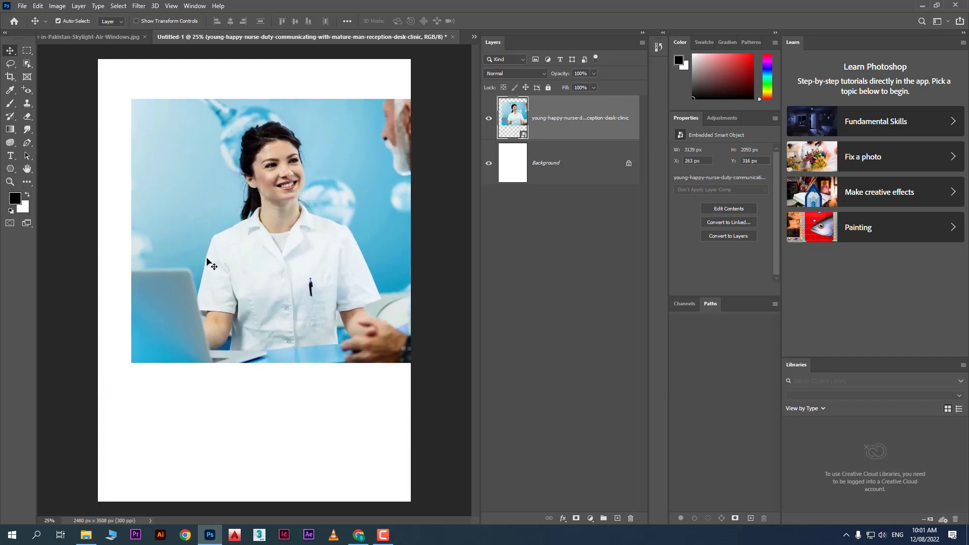
left_click(228, 407)
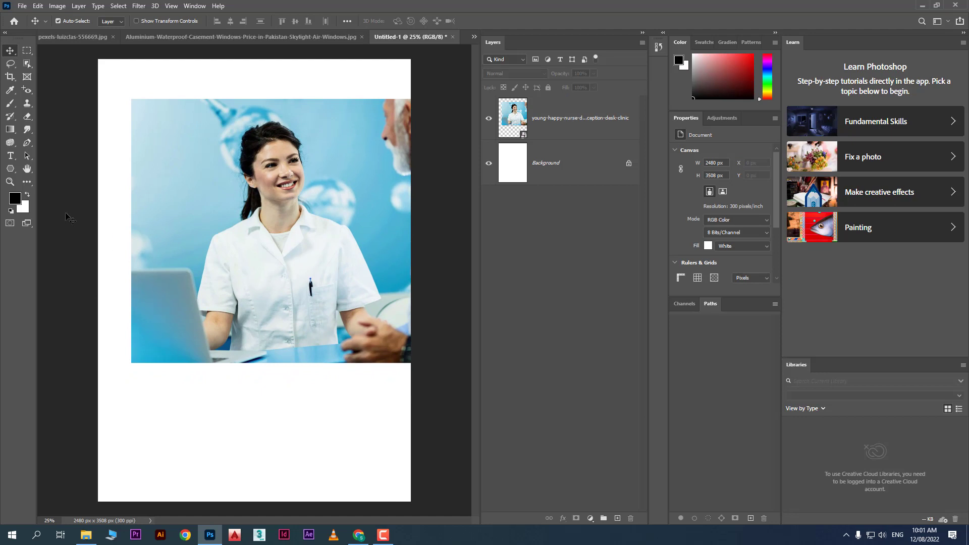
Draw a black circle about 1560 px in diameter over the nurse photo with the Ellipse tool
left_click(11, 169)
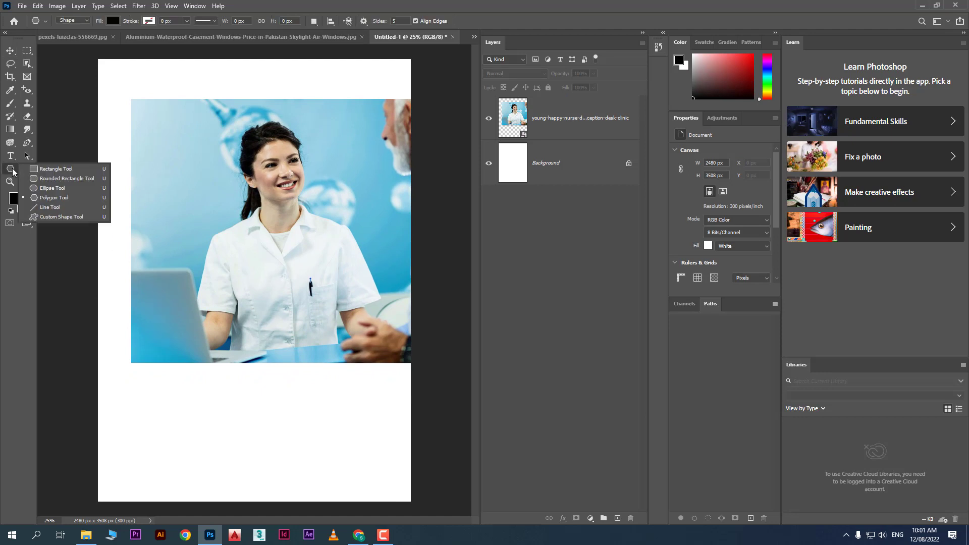
left_click(45, 188)
left_click_drag(172, 146, 368, 333)
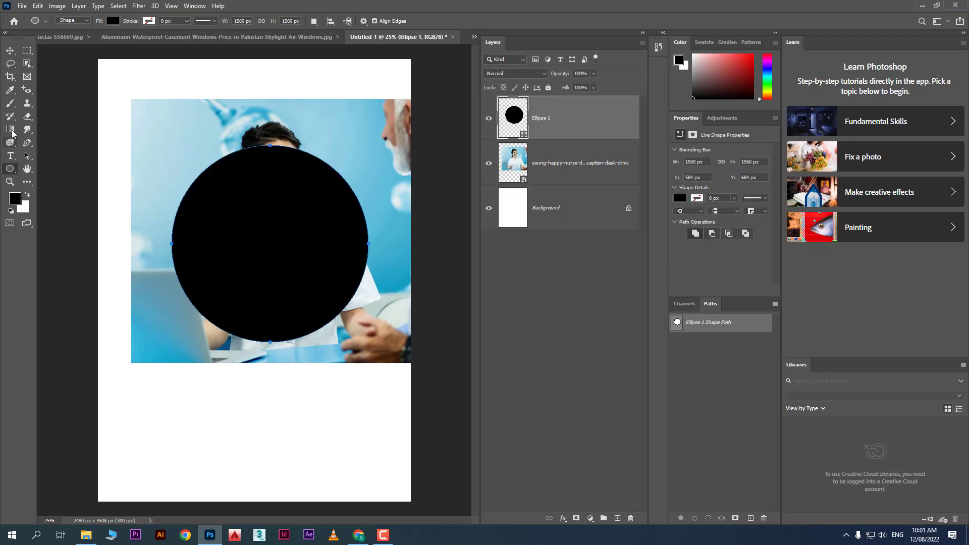
Move the nurse photo to about X 39 px, Y 288 px and the circle to about X 460 px, Y 662 px
left_click(10, 51)
left_click_drag(316, 216, 298, 282)
left_click_drag(365, 177, 343, 174)
left_click_drag(261, 274, 267, 233)
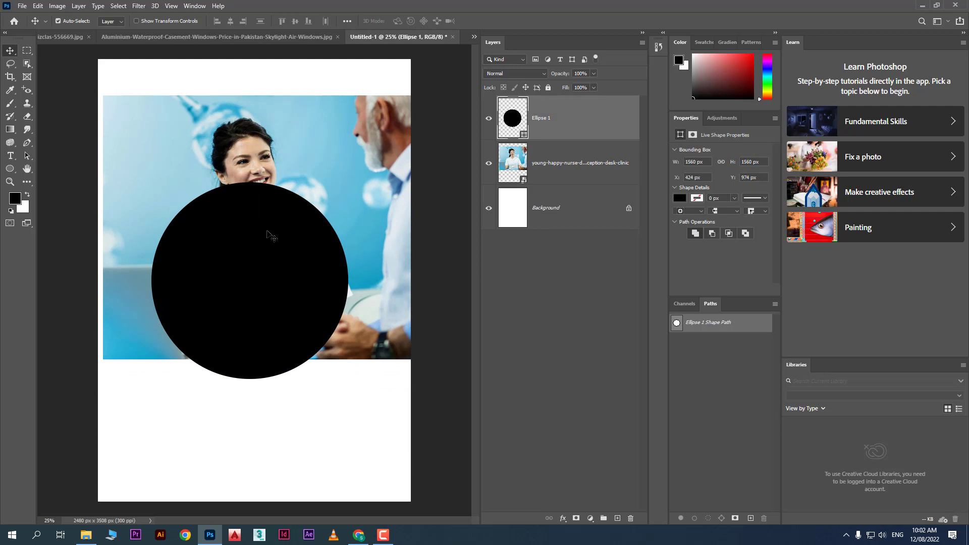
left_click_drag(270, 277, 275, 267)
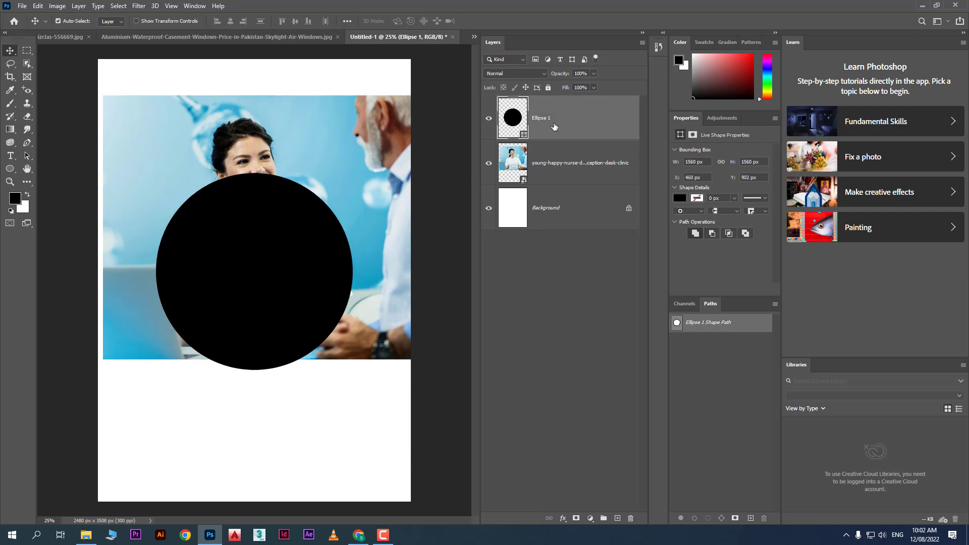
left_click_drag(333, 238, 332, 208)
Move the nurse photo layer above the circle layer and clip it to the circle with a clipping mask
left_click(598, 179)
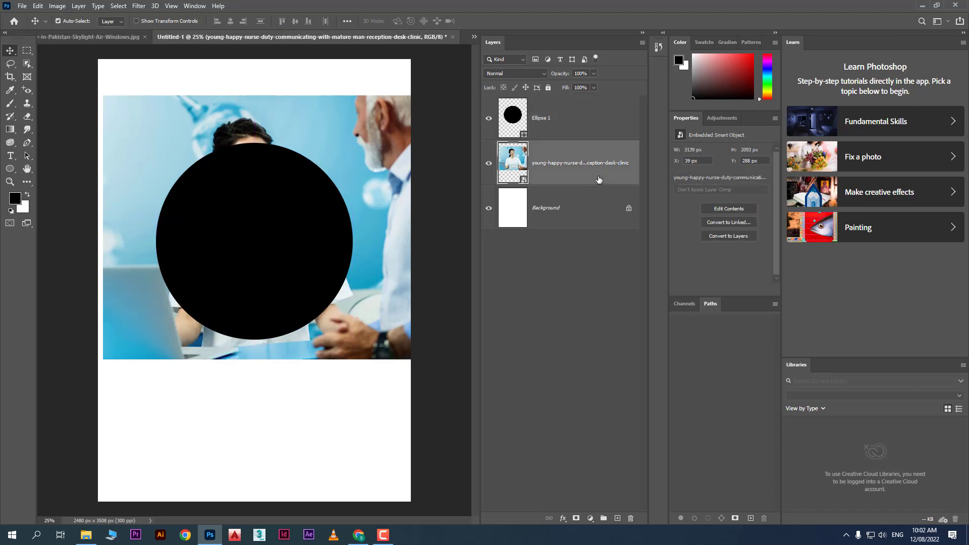
left_click_drag(598, 179, 603, 106)
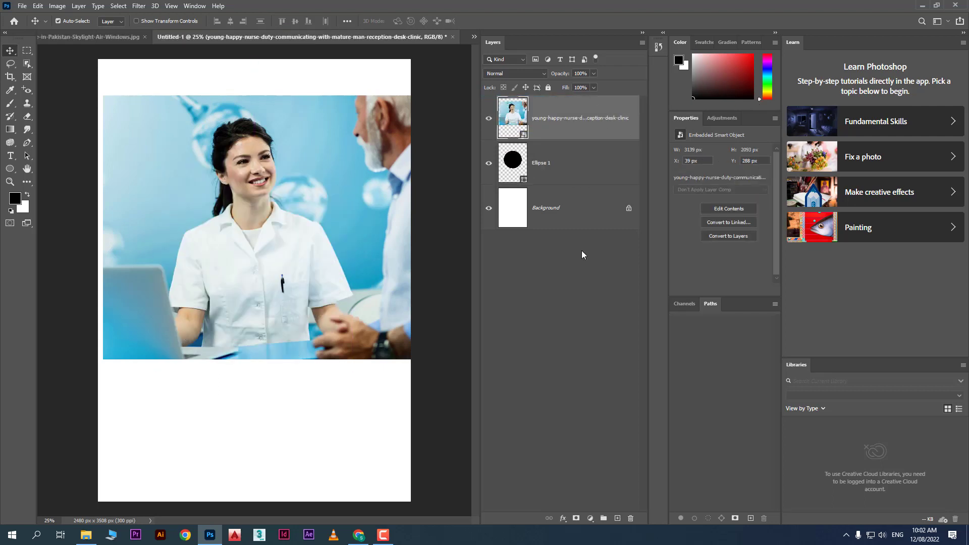
left_click(573, 166)
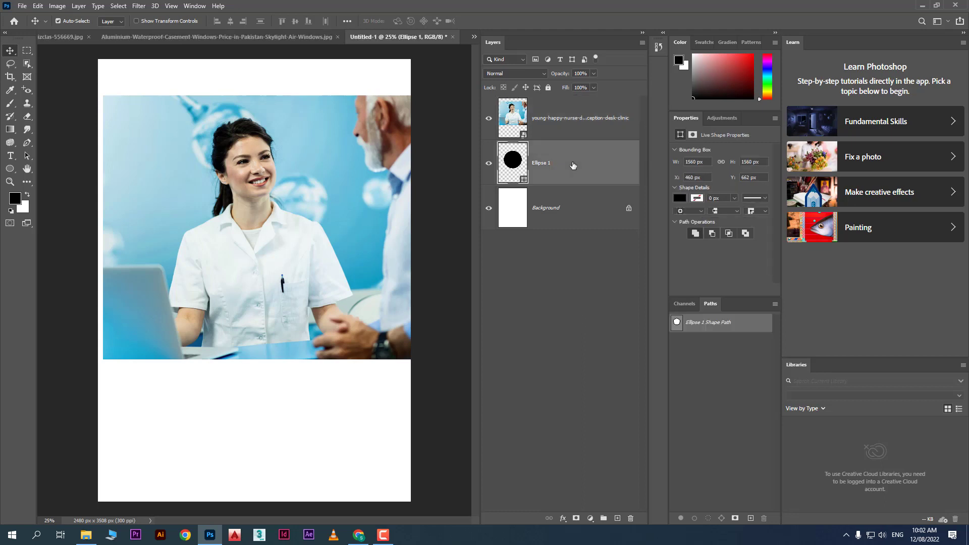
right_click(568, 133)
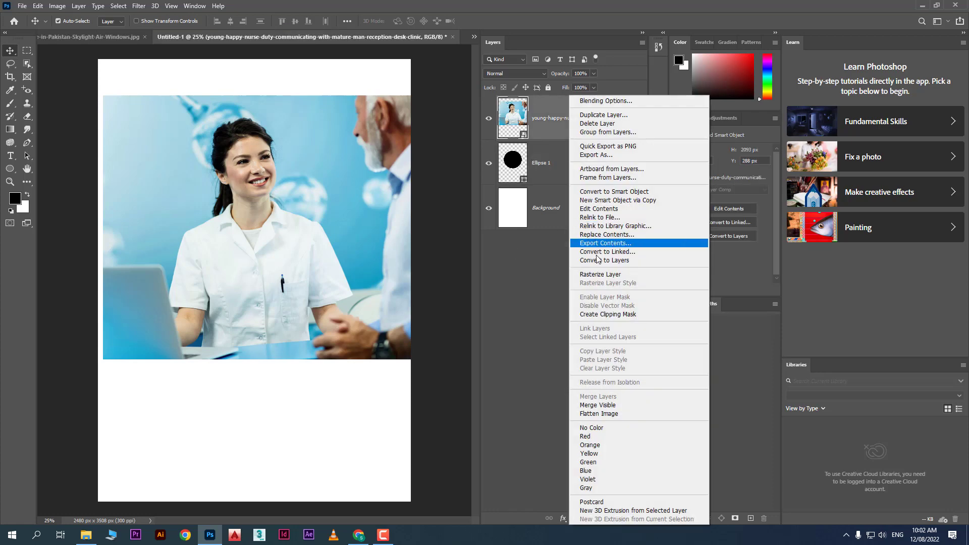
left_click(644, 315)
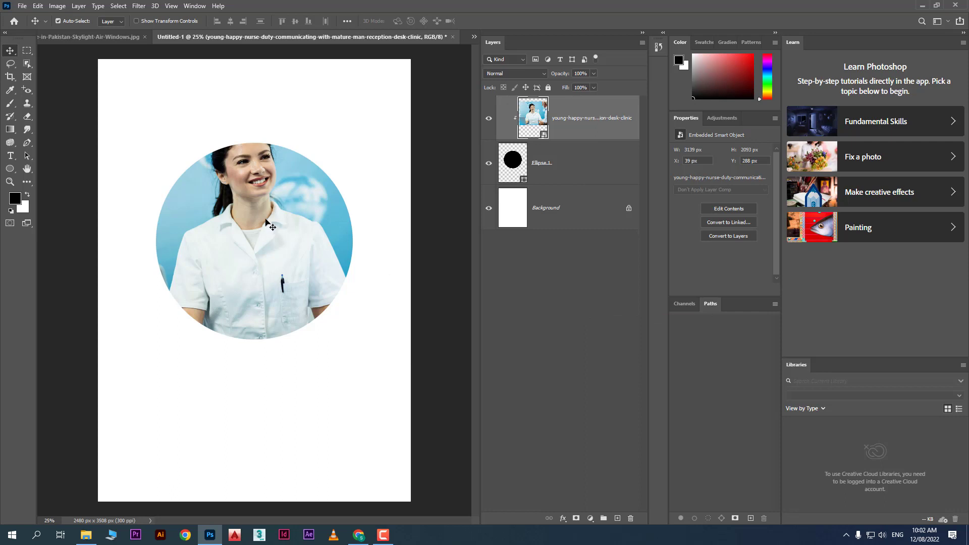
Reposition the clipped nurse photo to about X 99 px, Y 396 px and release its clipping mask
left_click_drag(266, 222, 275, 241)
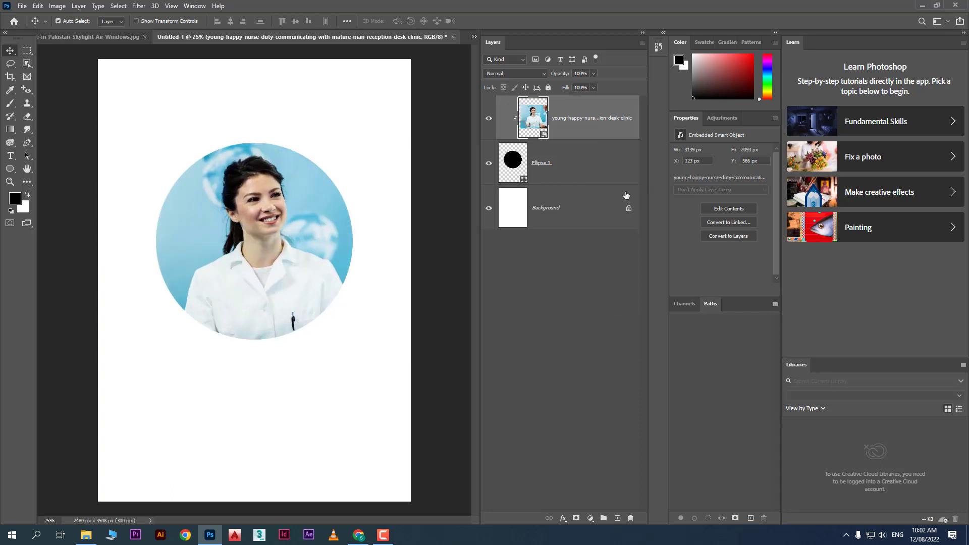
left_click(599, 168)
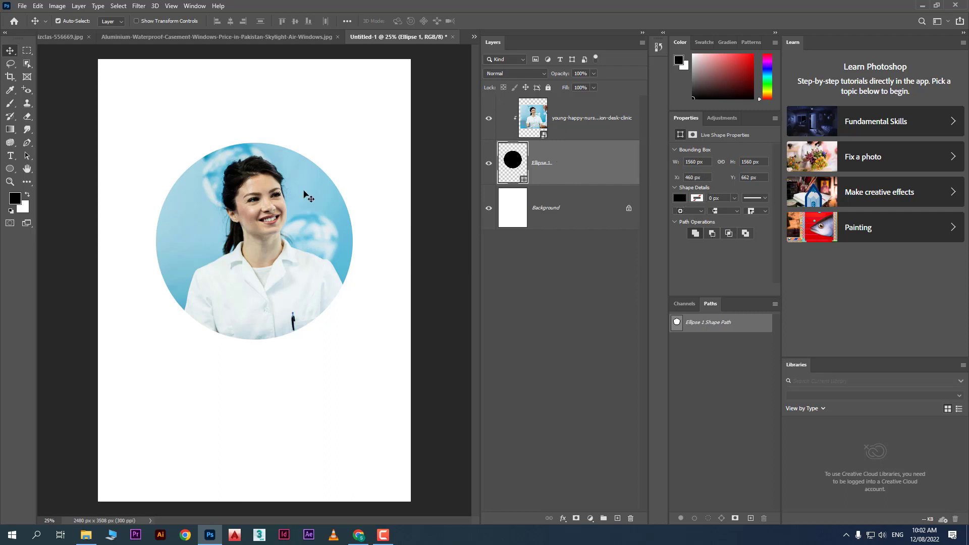
left_click_drag(278, 215, 277, 187)
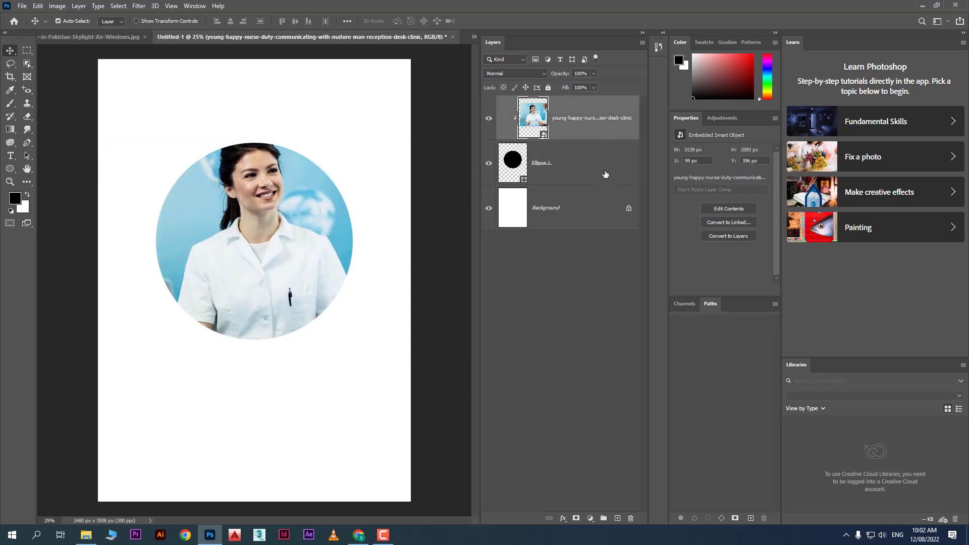
right_click(614, 137)
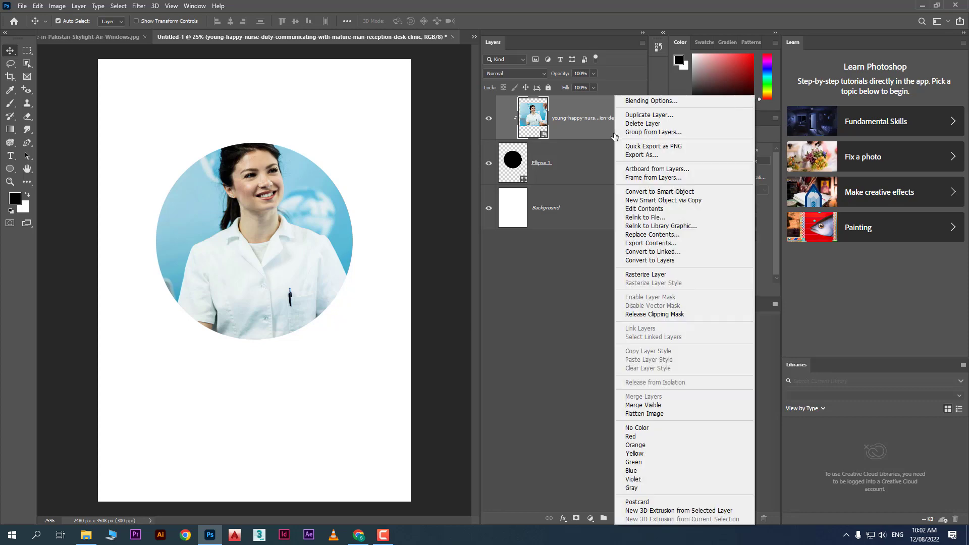
left_click(670, 313)
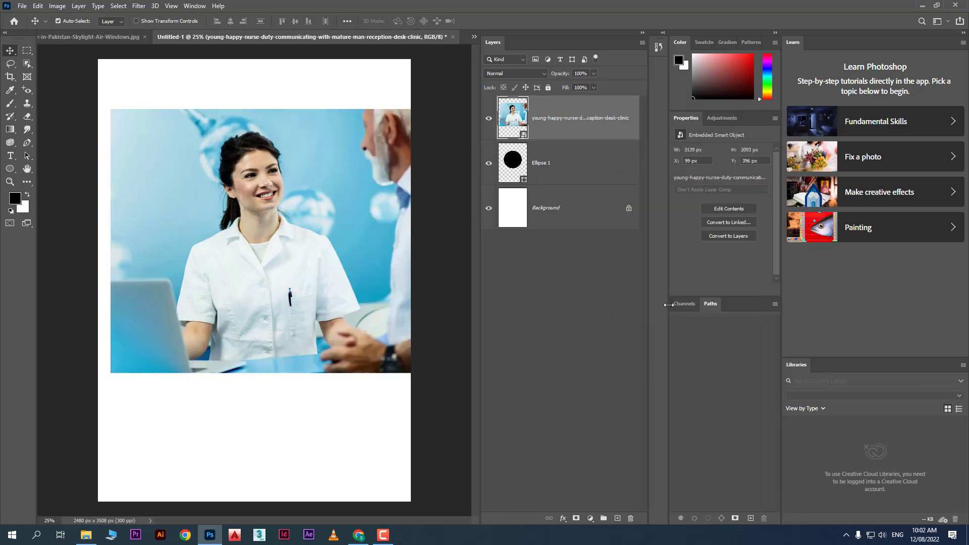
Move the nurse photo to about X 136 px, Y 356 px and clip it to the circle with a clipping mask
left_click_drag(296, 188, 344, 368)
left_click_drag(337, 425, 322, 240)
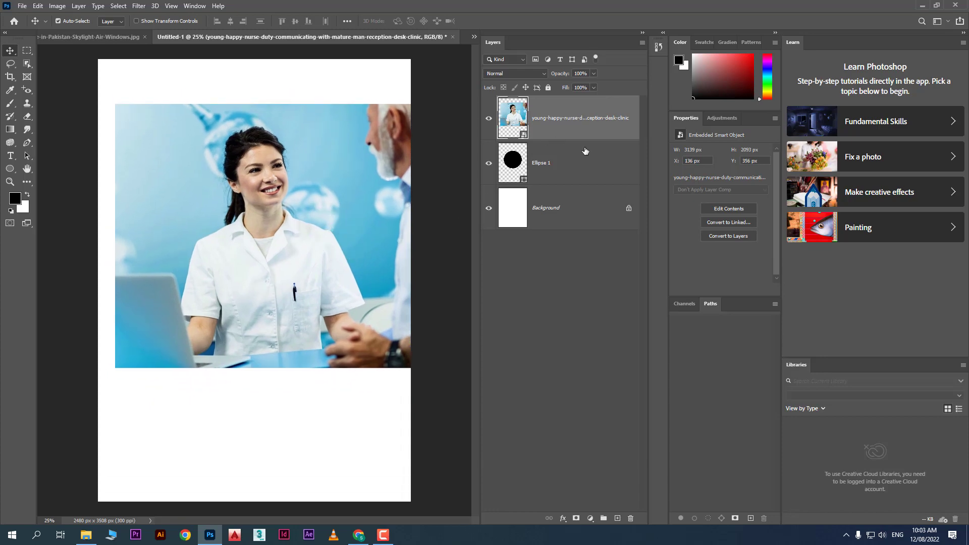
left_click(578, 245)
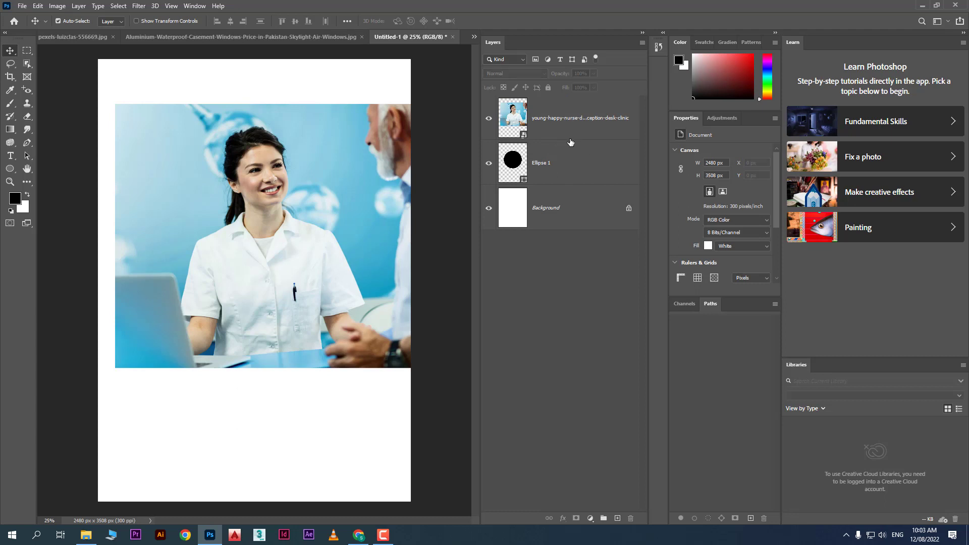
left_click_drag(570, 143, 570, 137)
left_click(570, 137, "alt")
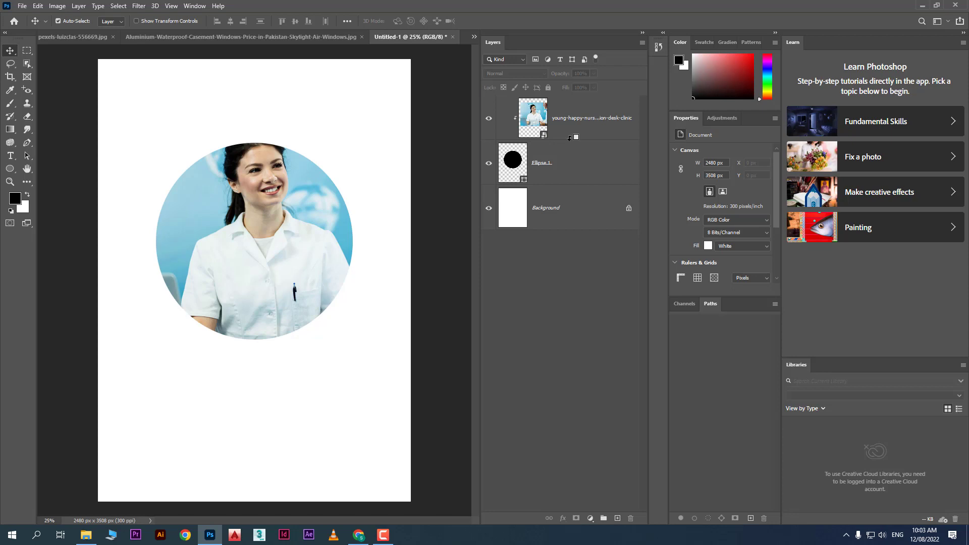
Move the photo and circle together, placing the circle at about X 176 px, Y 530 px, and shift the photo inside it to X 0 px, Y 404 px
left_click_drag(358, 132, 291, 231)
left_click_drag(245, 252, 260, 218)
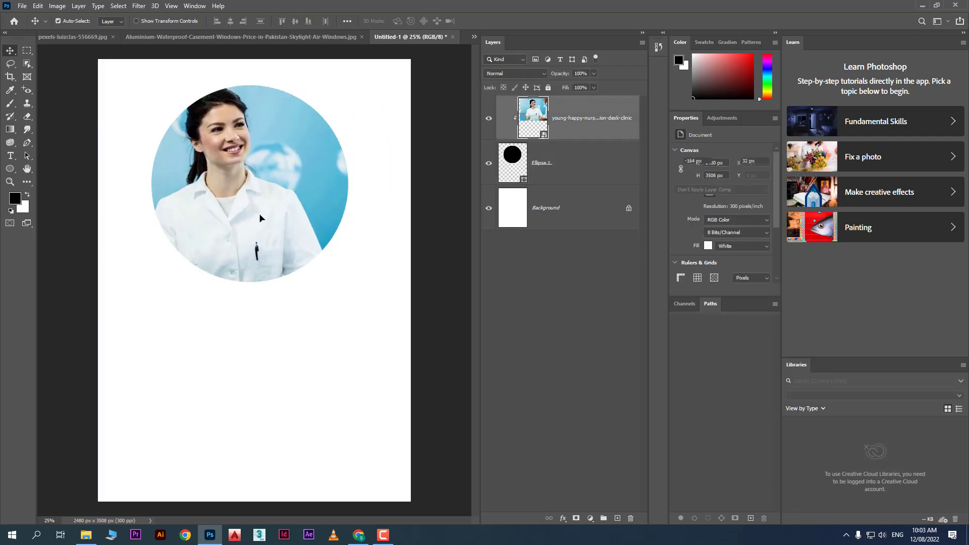
left_click_drag(393, 111, 301, 187)
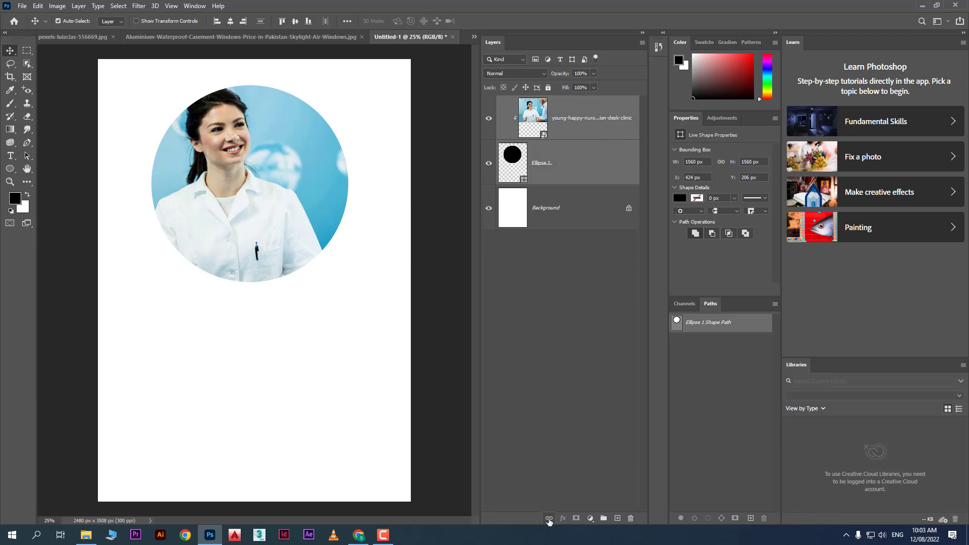
left_click(347, 165)
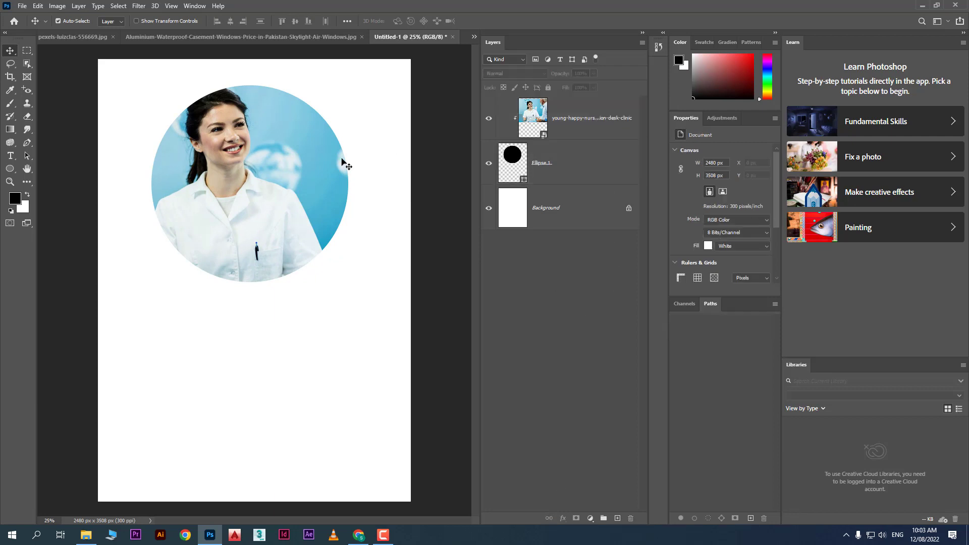
left_click_drag(290, 124, 246, 196)
left_click_drag(241, 242, 253, 214)
left_click(552, 518)
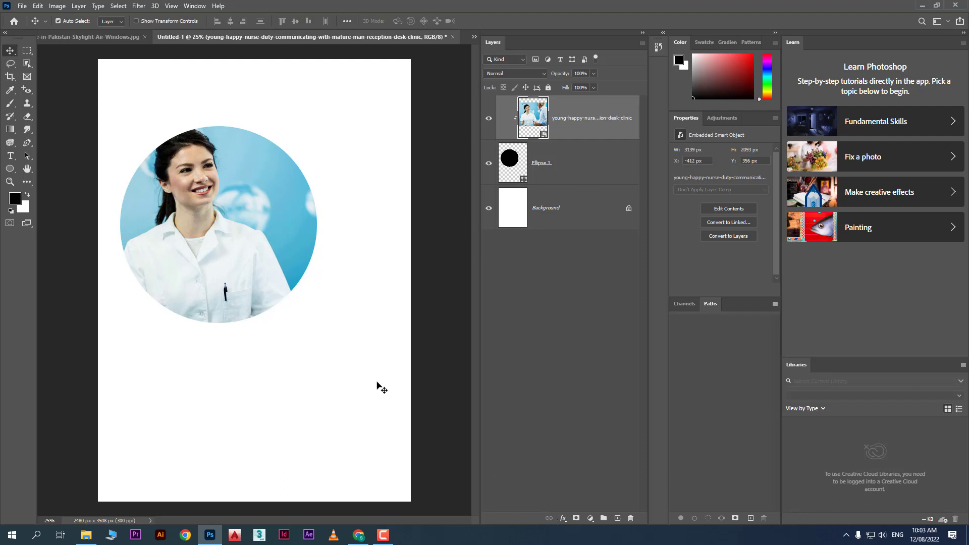
left_click_drag(200, 270, 252, 273)
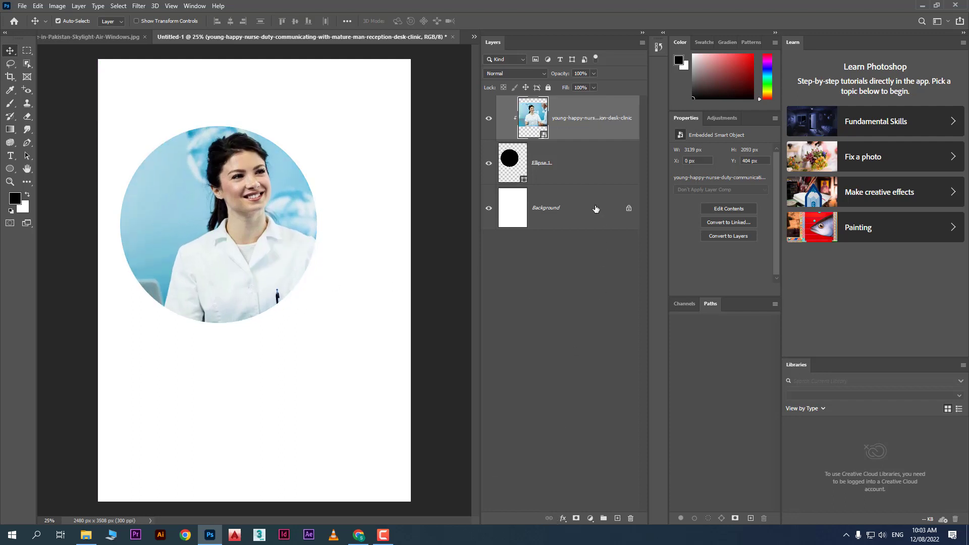
Link the nurse photo and circle layers and move them together, placing the circle at about X 412 px, Y 782 px
left_click(599, 174, "shift")
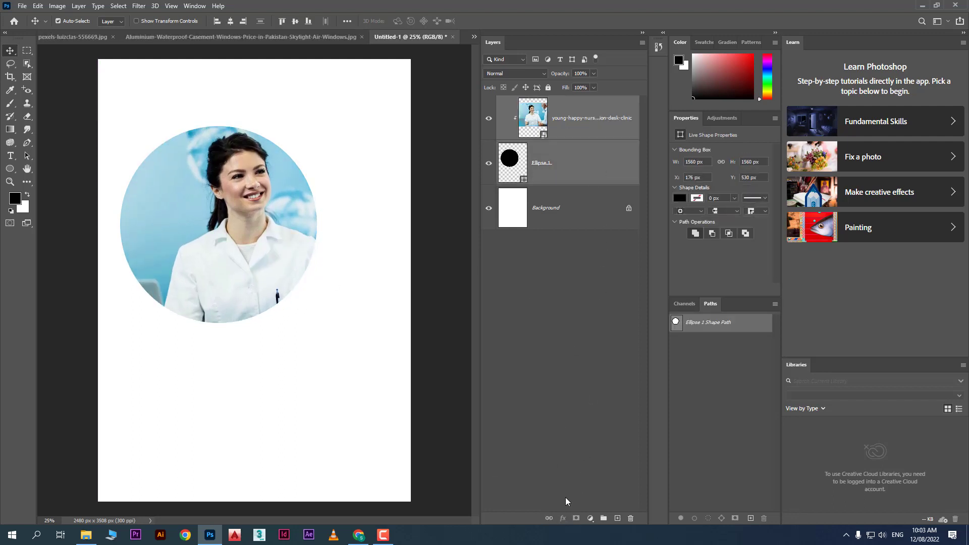
left_click(549, 518)
left_click_drag(288, 331, 317, 363)
Give the circle a thick amber-yellow stroke and nudge the linked layers, placing the photo at about X 224 px, Y 656 px
left_click(570, 174)
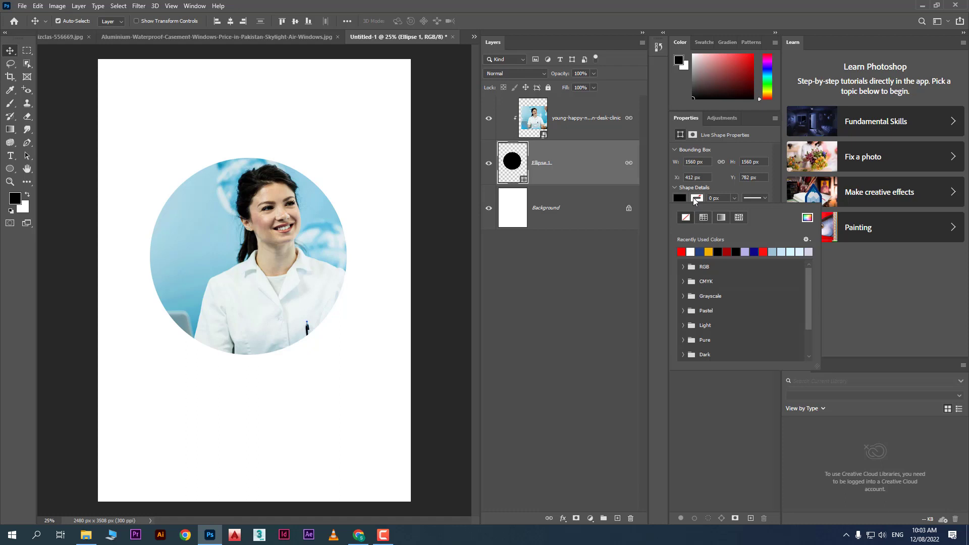
left_click(708, 251)
left_click(735, 198)
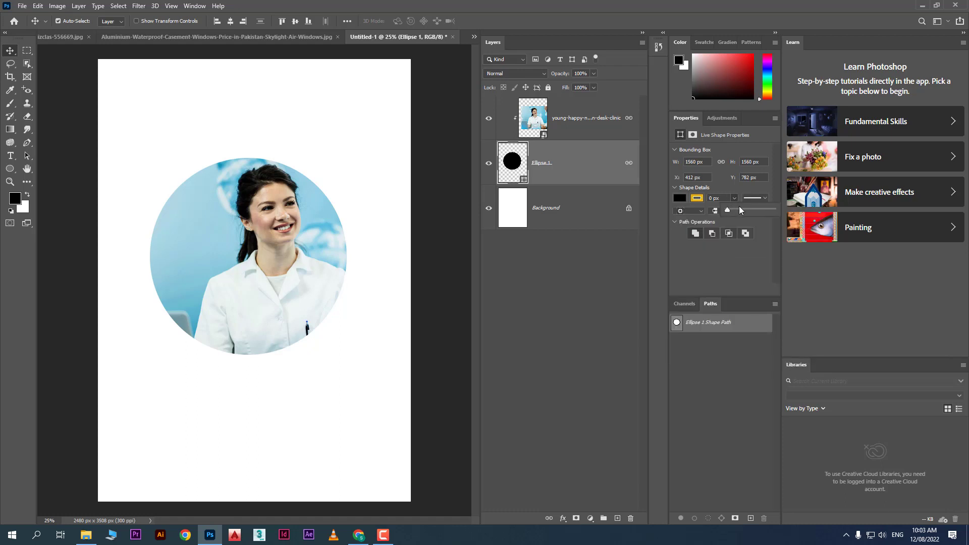
left_click_drag(734, 212, 743, 211)
mouse_move(186, 224)
left_mouse_down()
mouse_move(128, 224)
mouse_move(184, 224)
left_mouse_up()
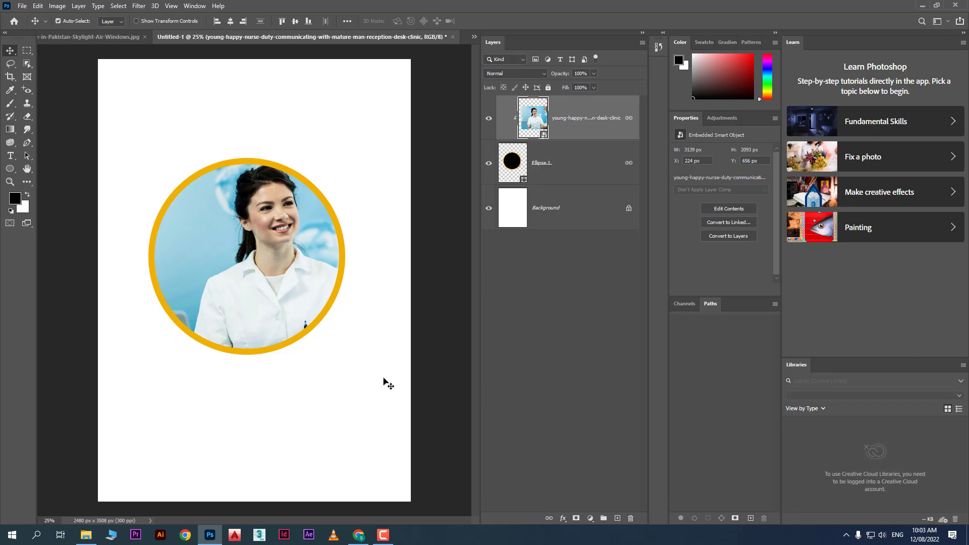
left_click(384, 537)
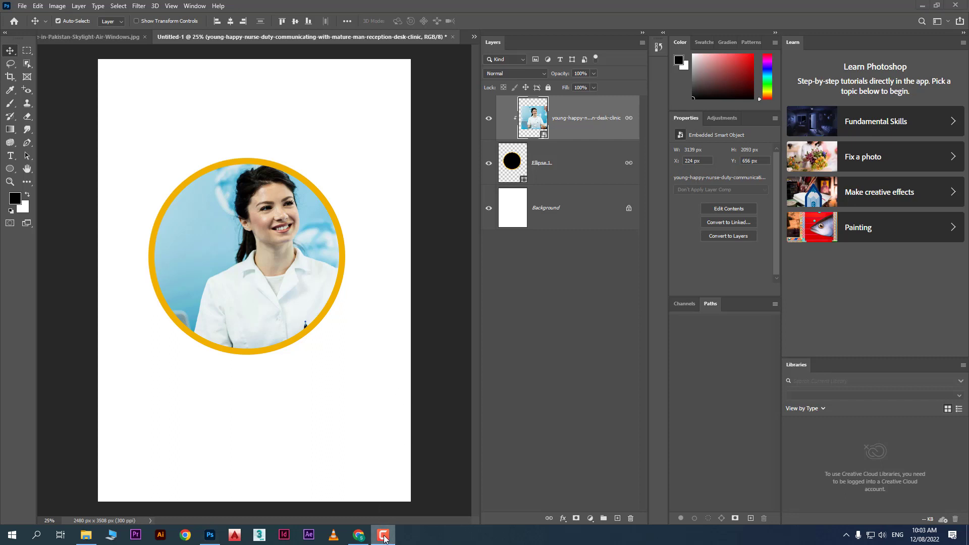